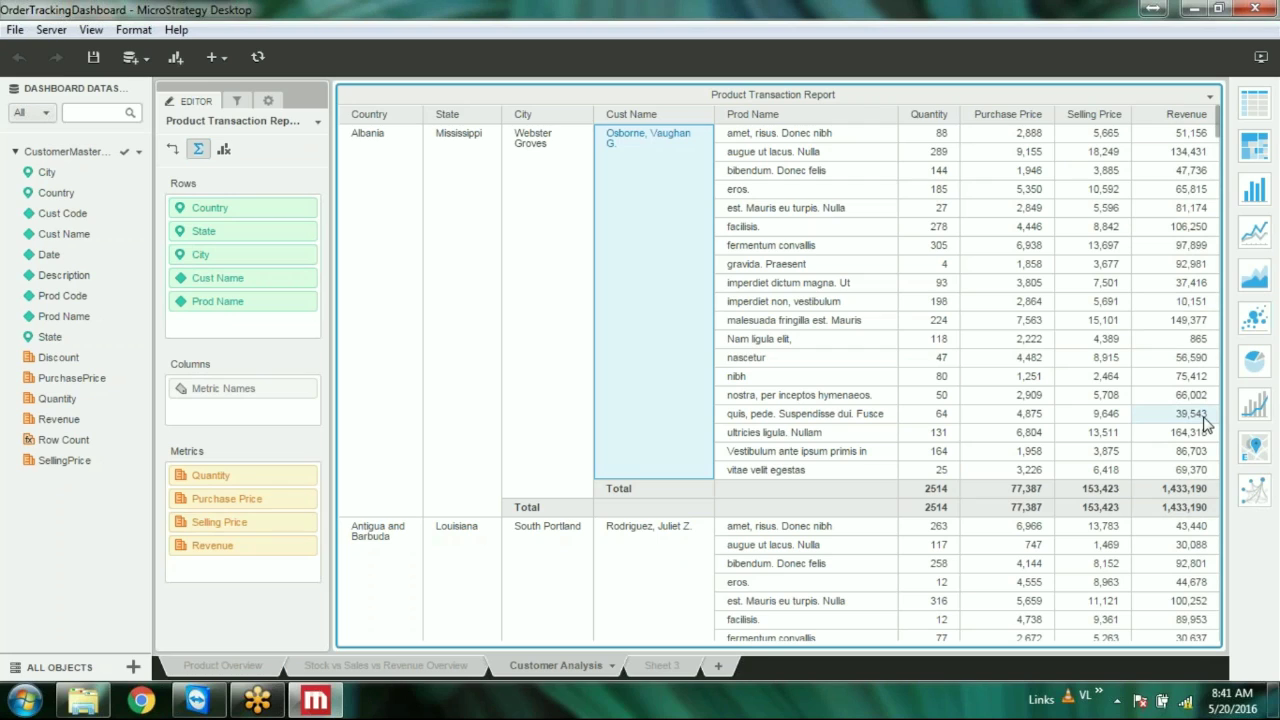
Apply color-based Orange thresholds to the Quantity metric, based on Quantity by Lowest % with no break-by
click(93, 57)
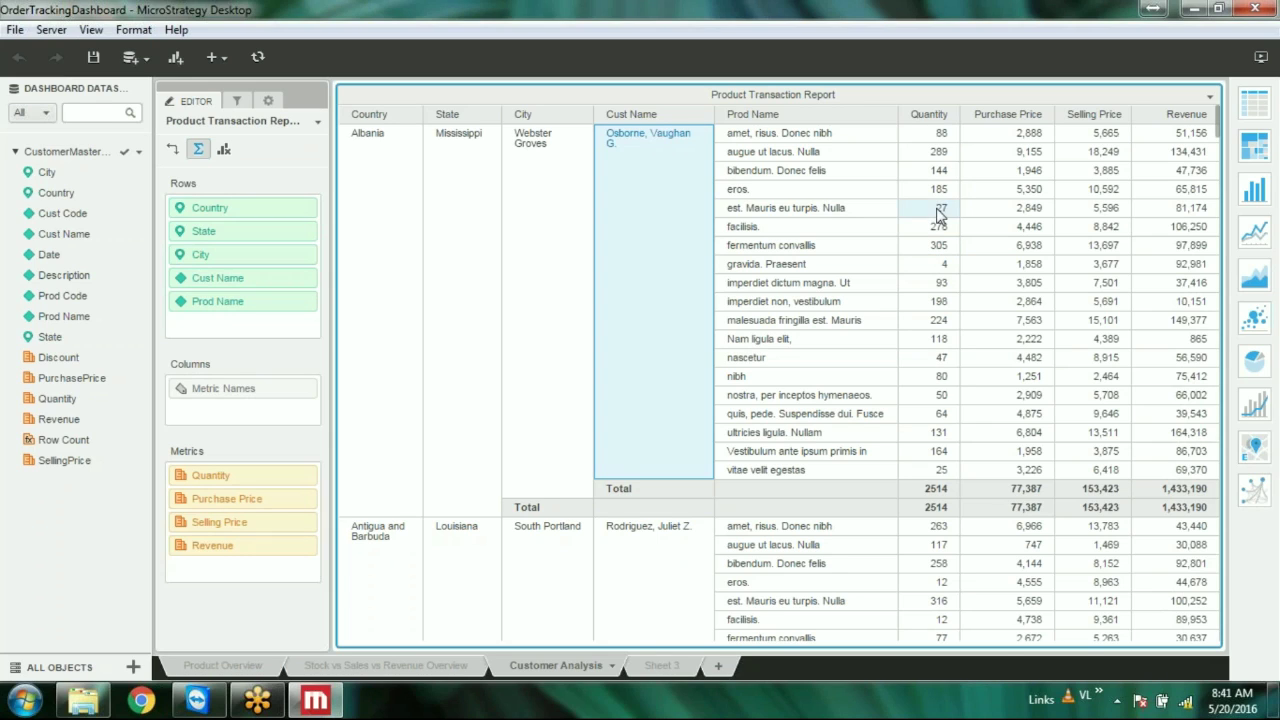
click(951, 115)
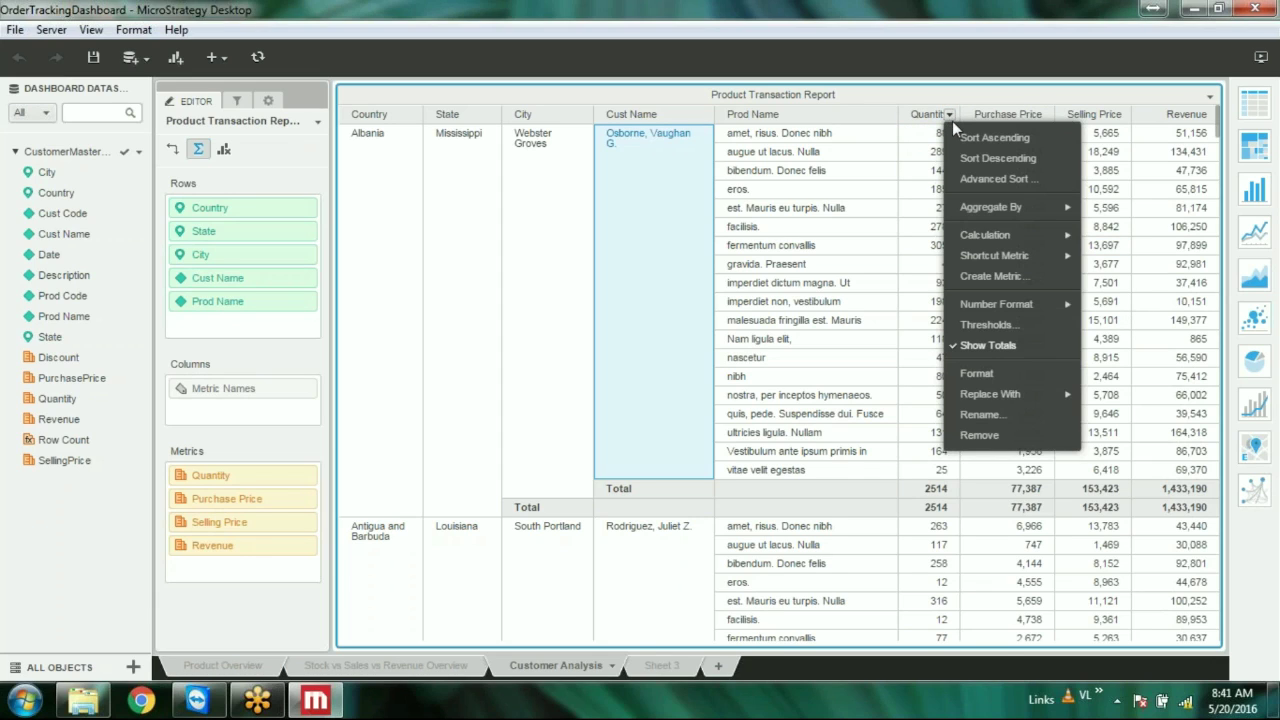
click(1007, 325)
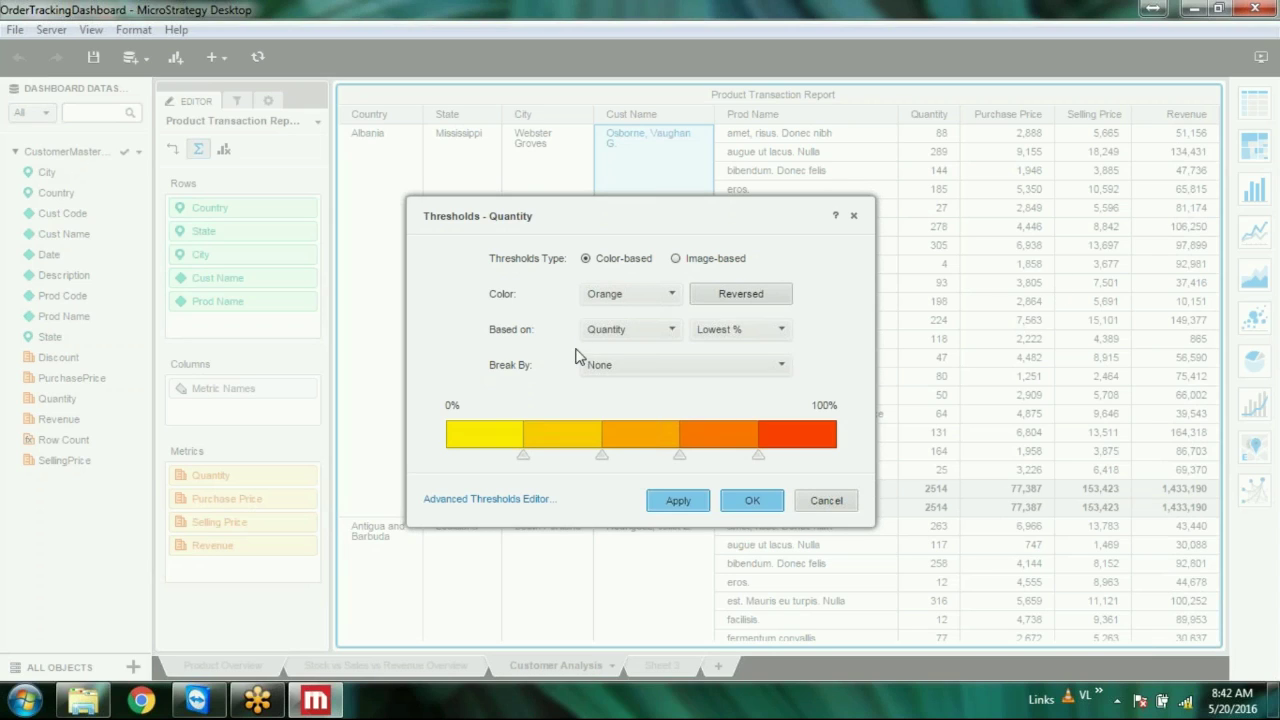
click(688, 510)
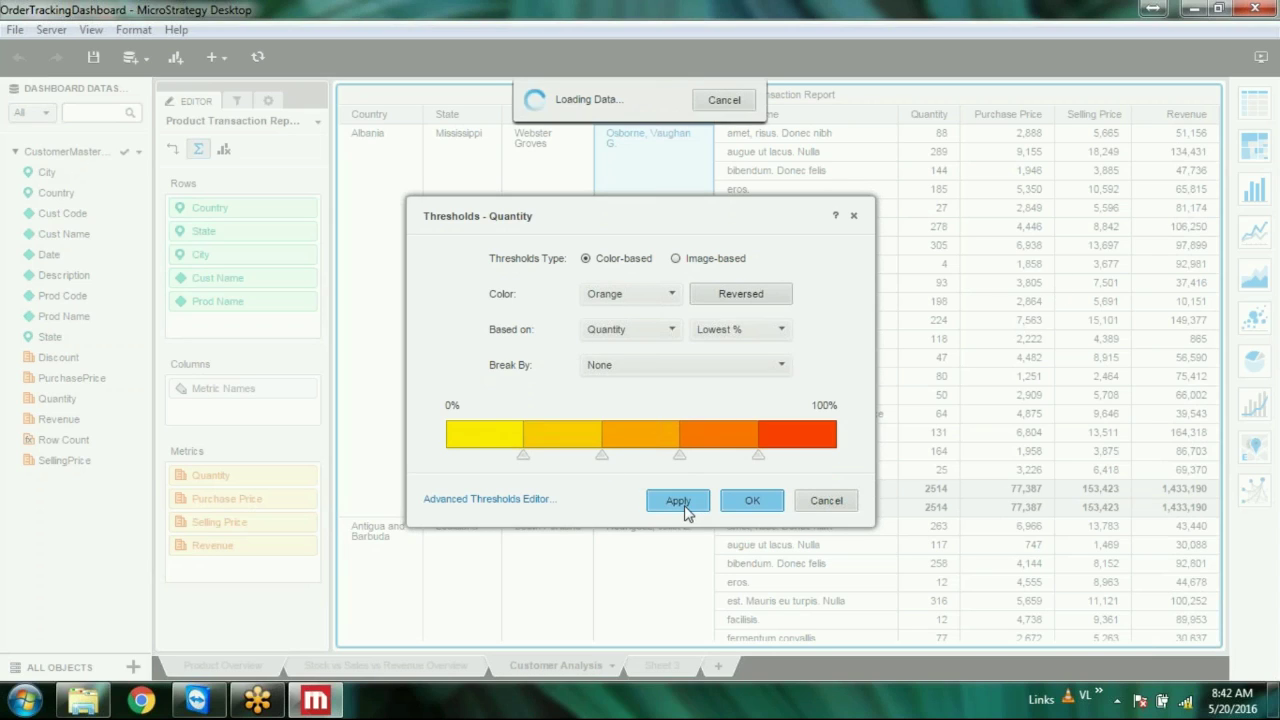
click(757, 500)
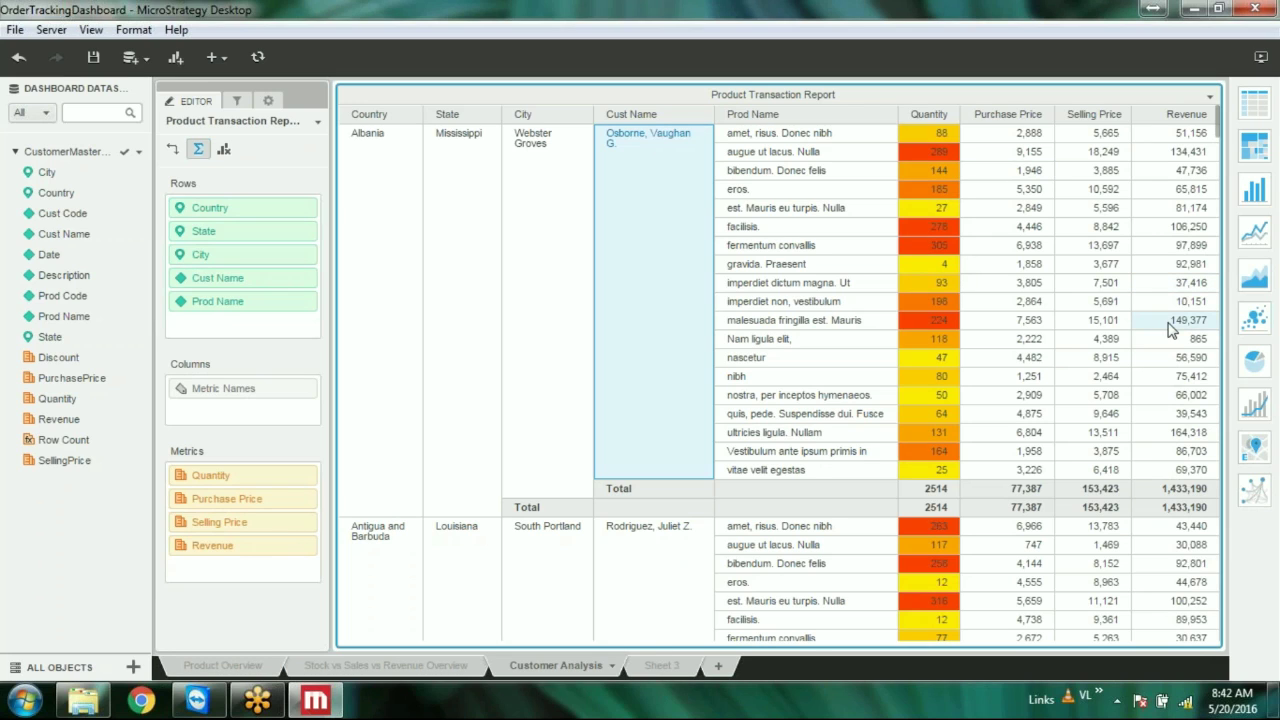
Clear the thresholds from the Quantity metric and check the column in the Product Transaction Report
click(950, 116)
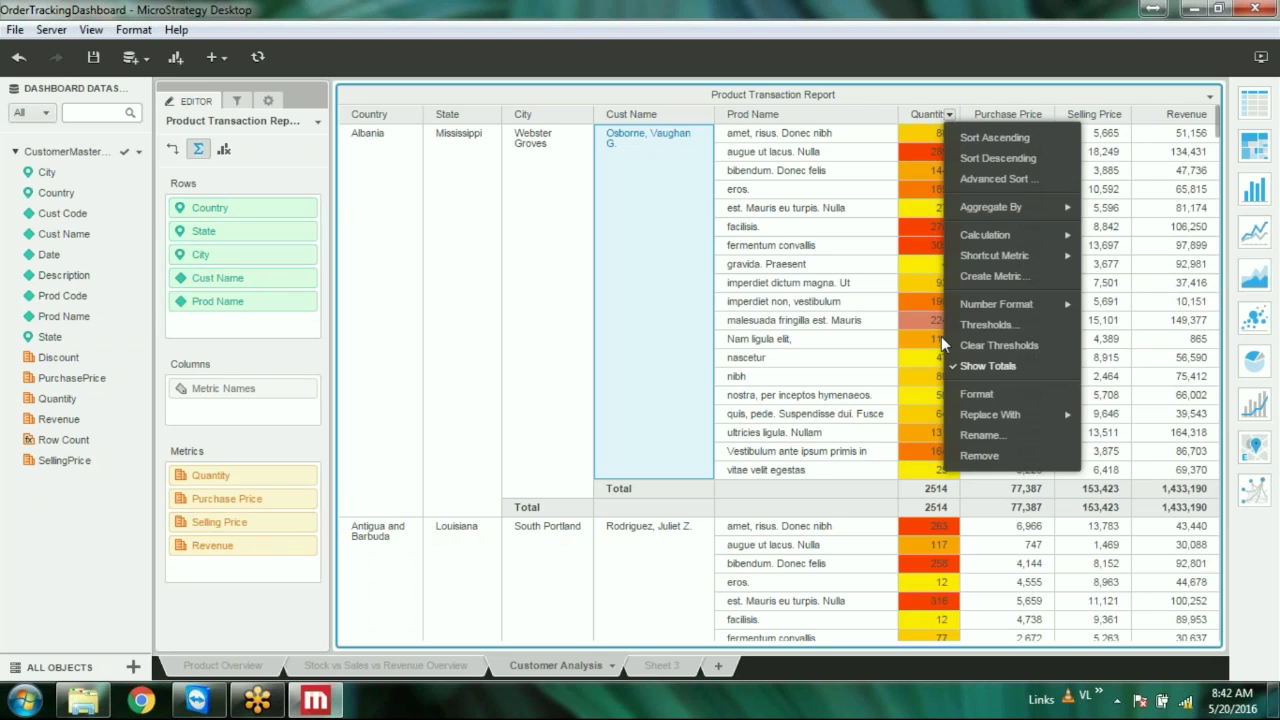
click(968, 345)
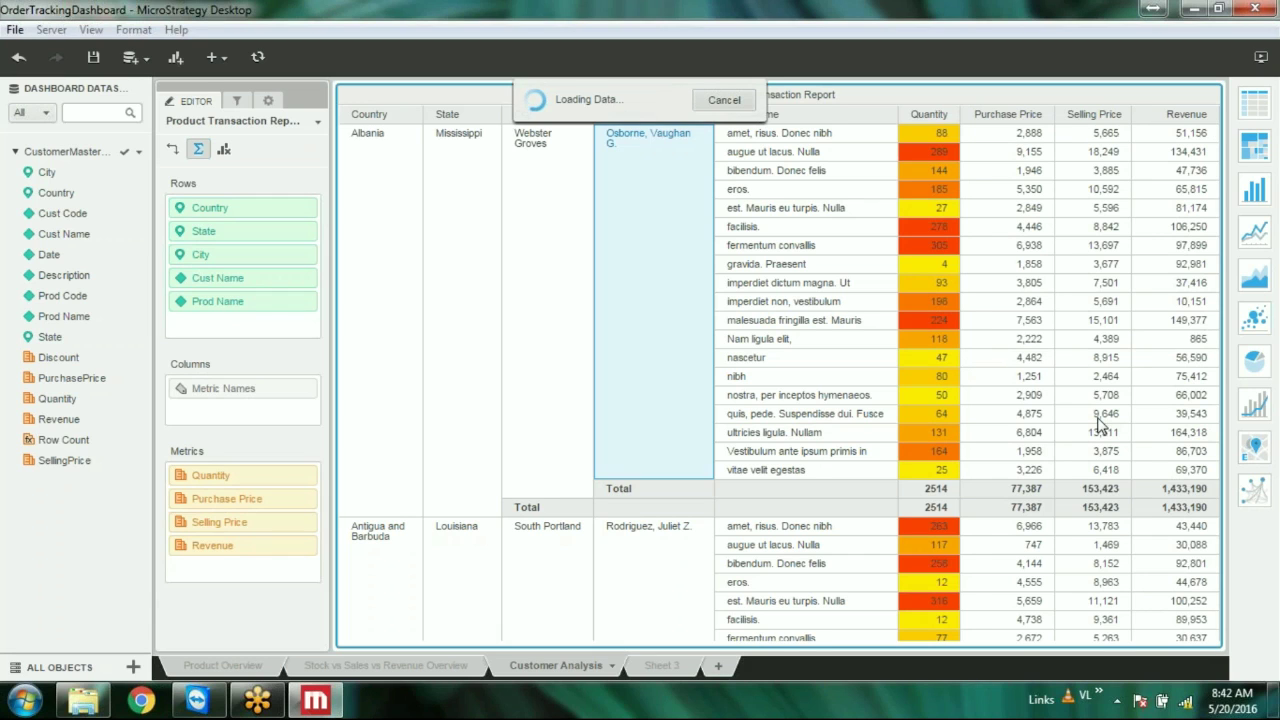
scroll(943, 235, down, 6)
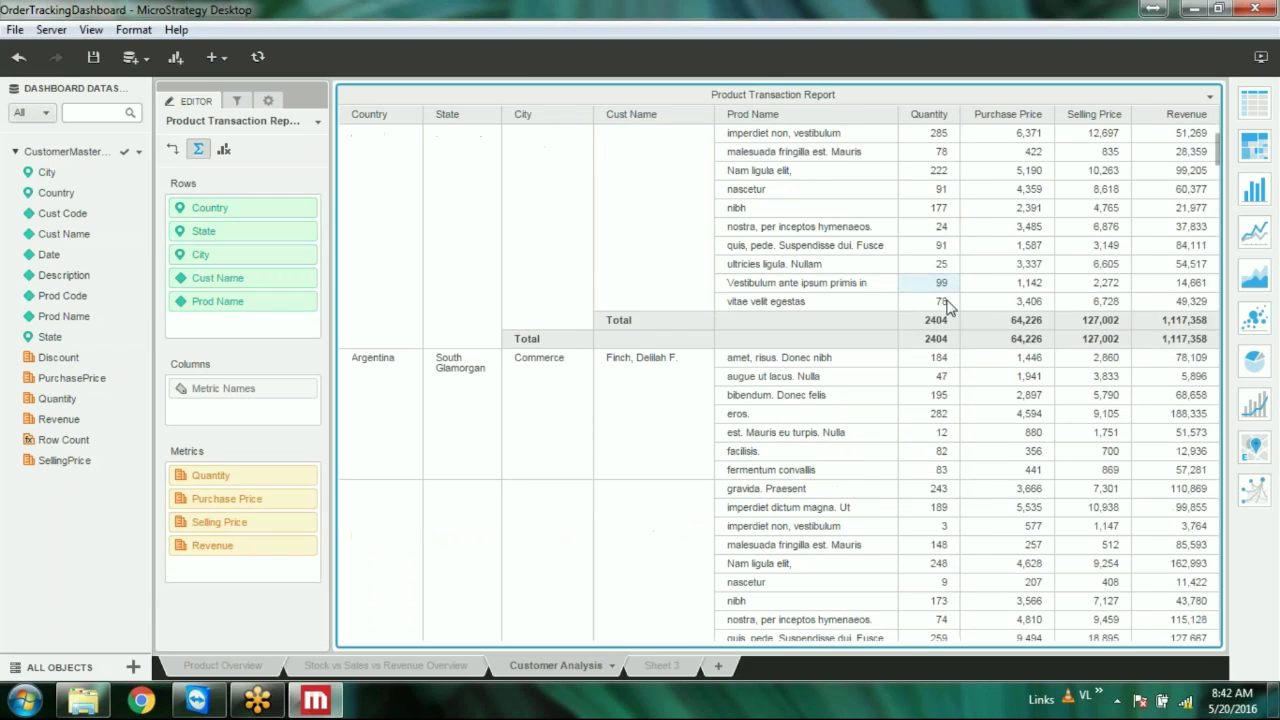
scroll(948, 340, up, 3)
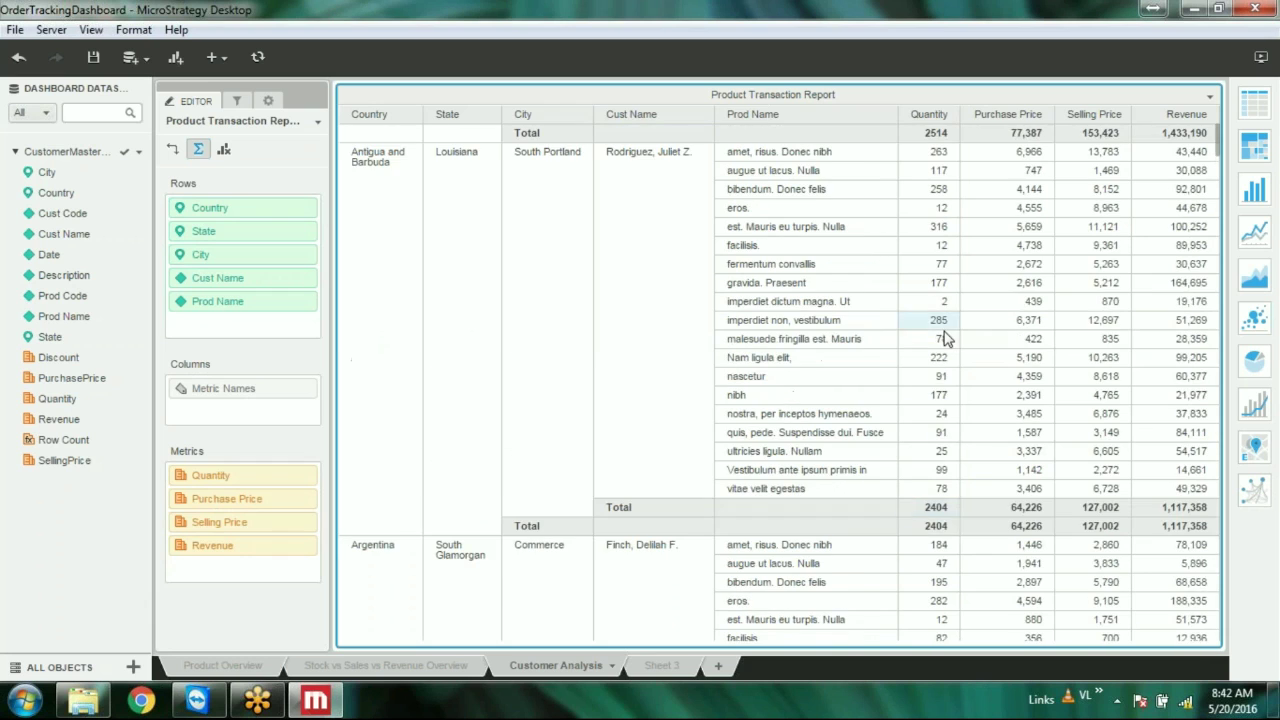
Reapply the color-based Orange thresholds to the Quantity metric and review the shaded rows of the report
right_click(950, 116)
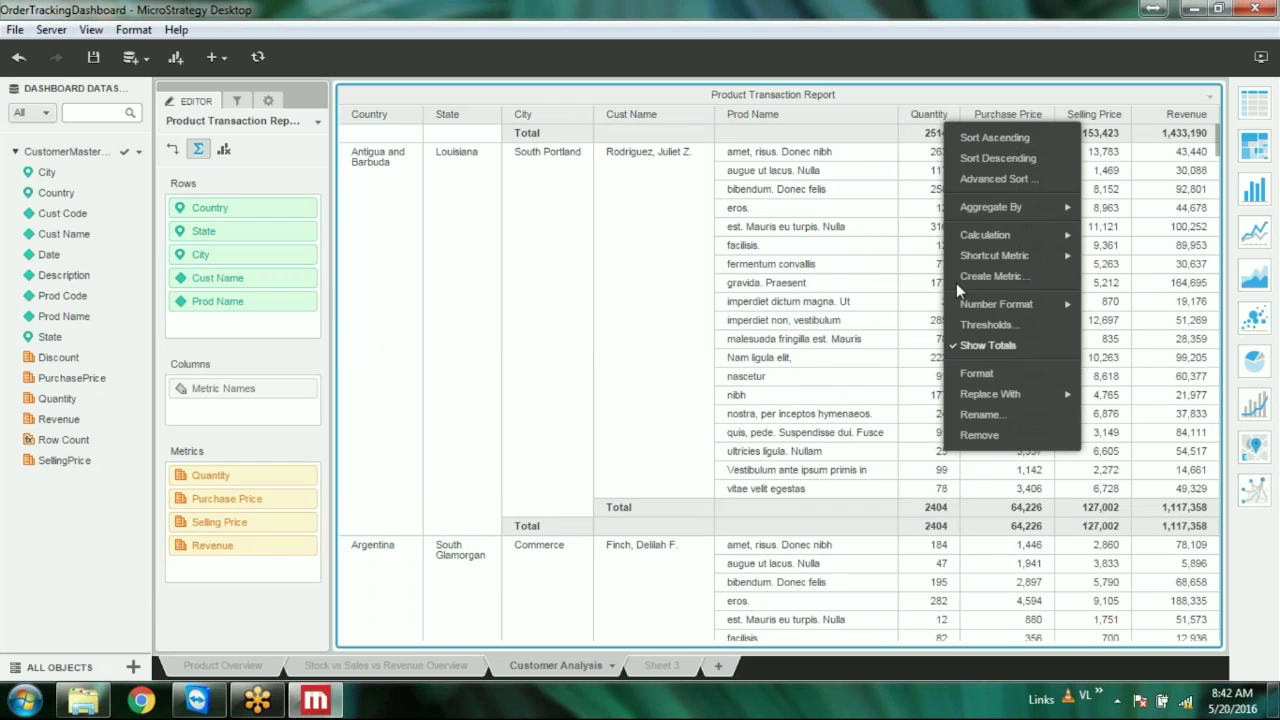
click(977, 323)
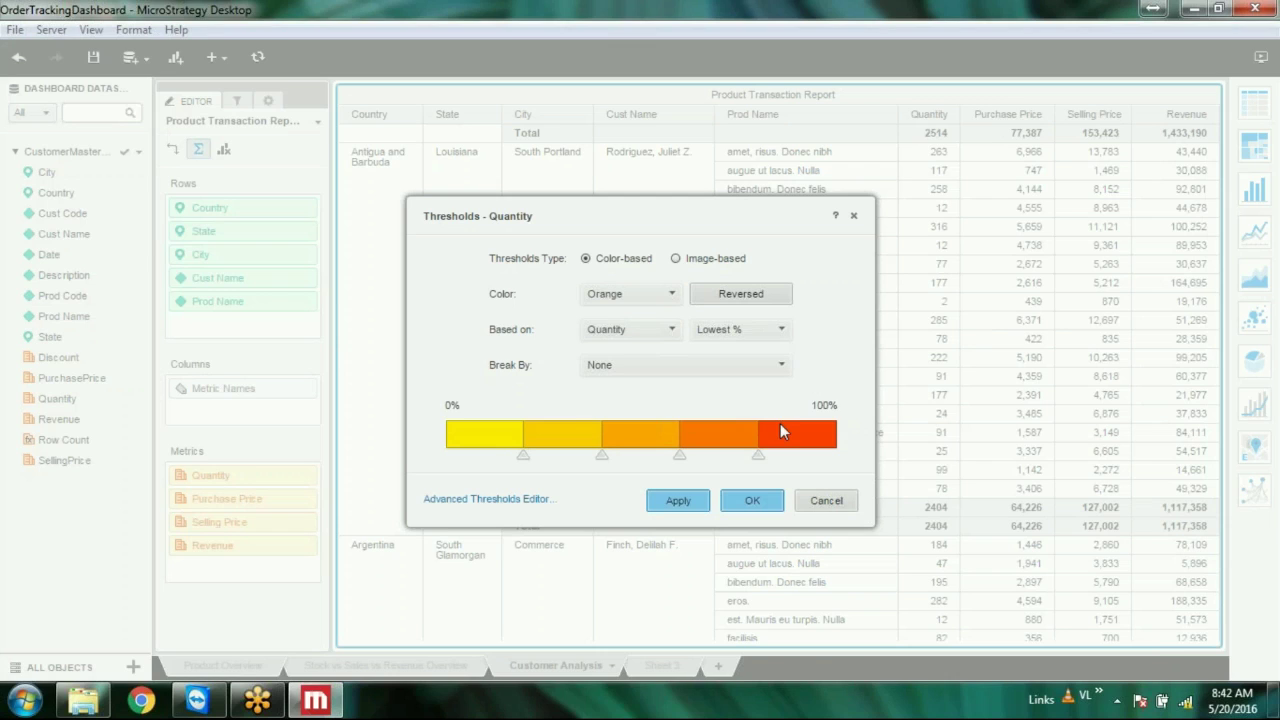
click(690, 505)
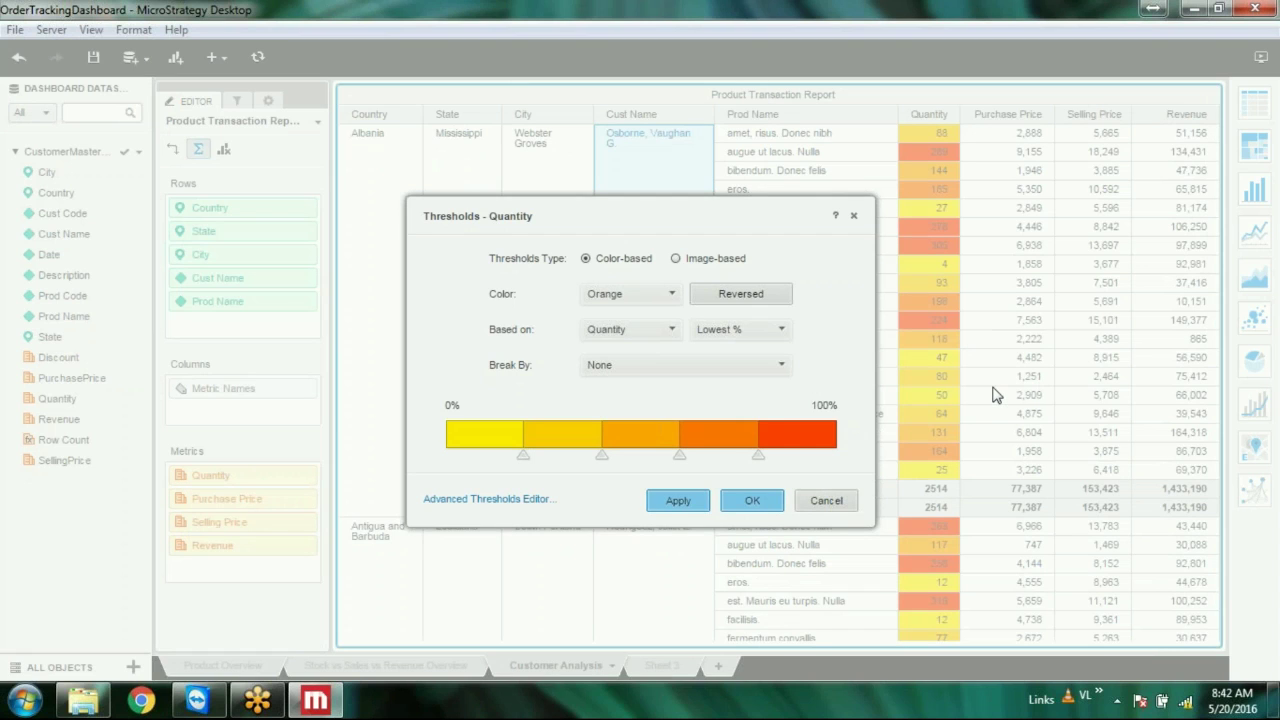
click(752, 500)
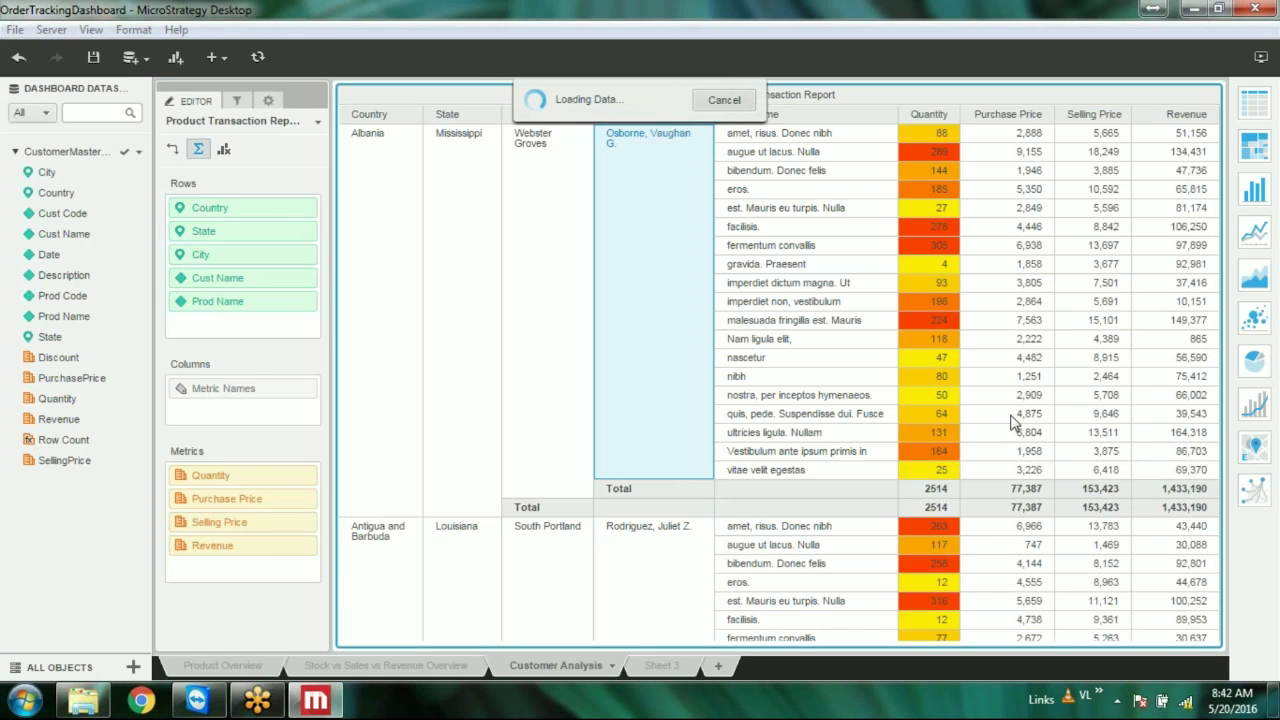
scroll(1010, 420, down, 3)
scroll(1005, 400, up, 3)
scroll(985, 383, down, 3)
scroll(980, 378, up, 3)
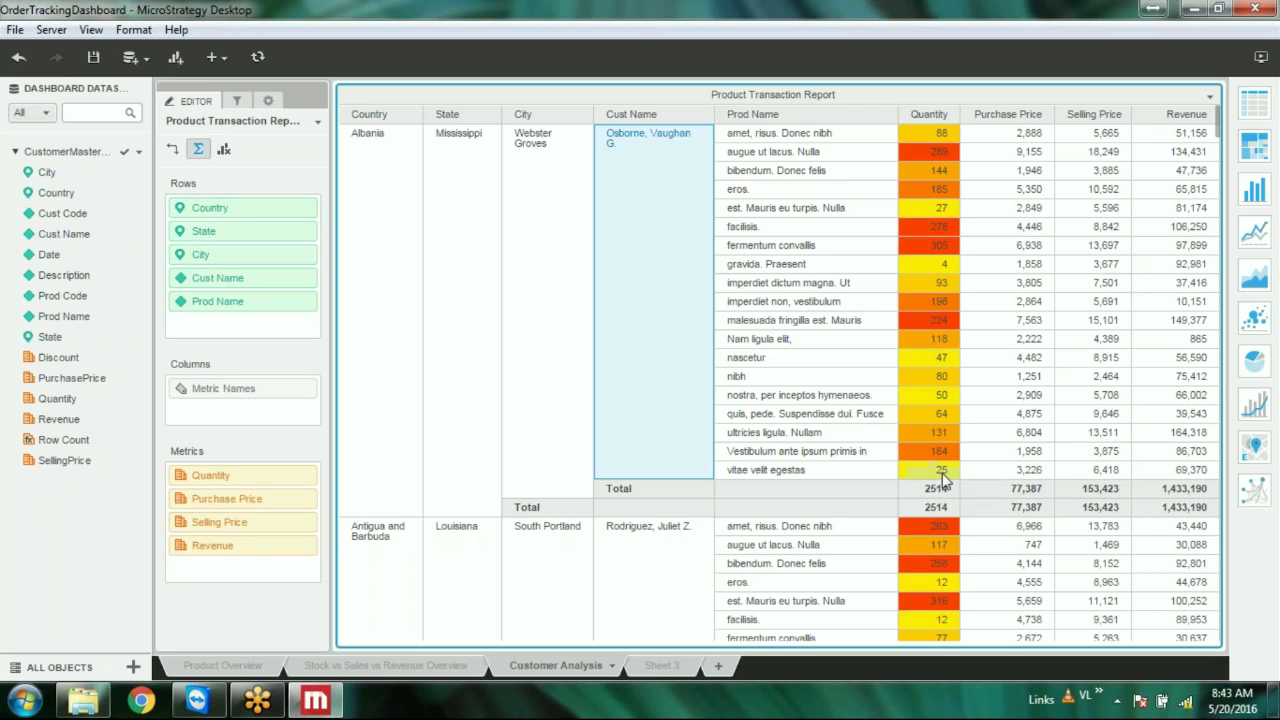
Edit the Quantity thresholds and choose the Red-Yellow-Green color scheme
click(950, 116)
click(982, 325)
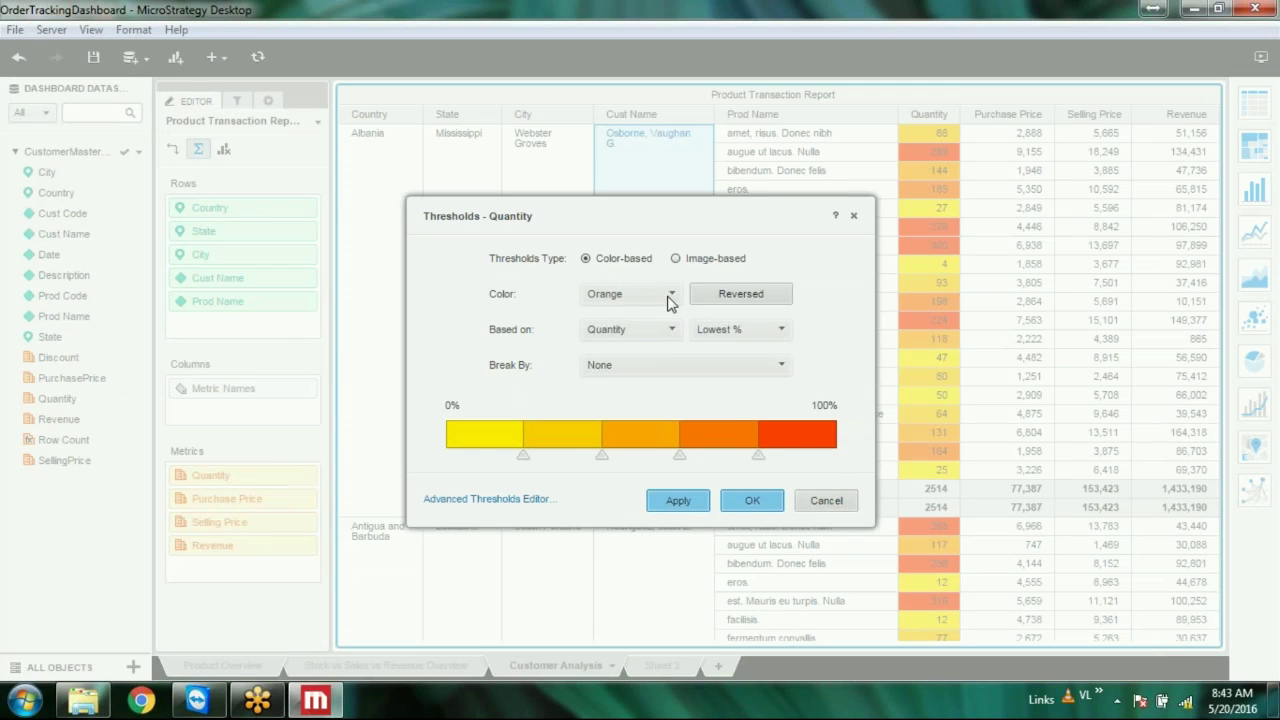
drag(800, 218, 716, 168)
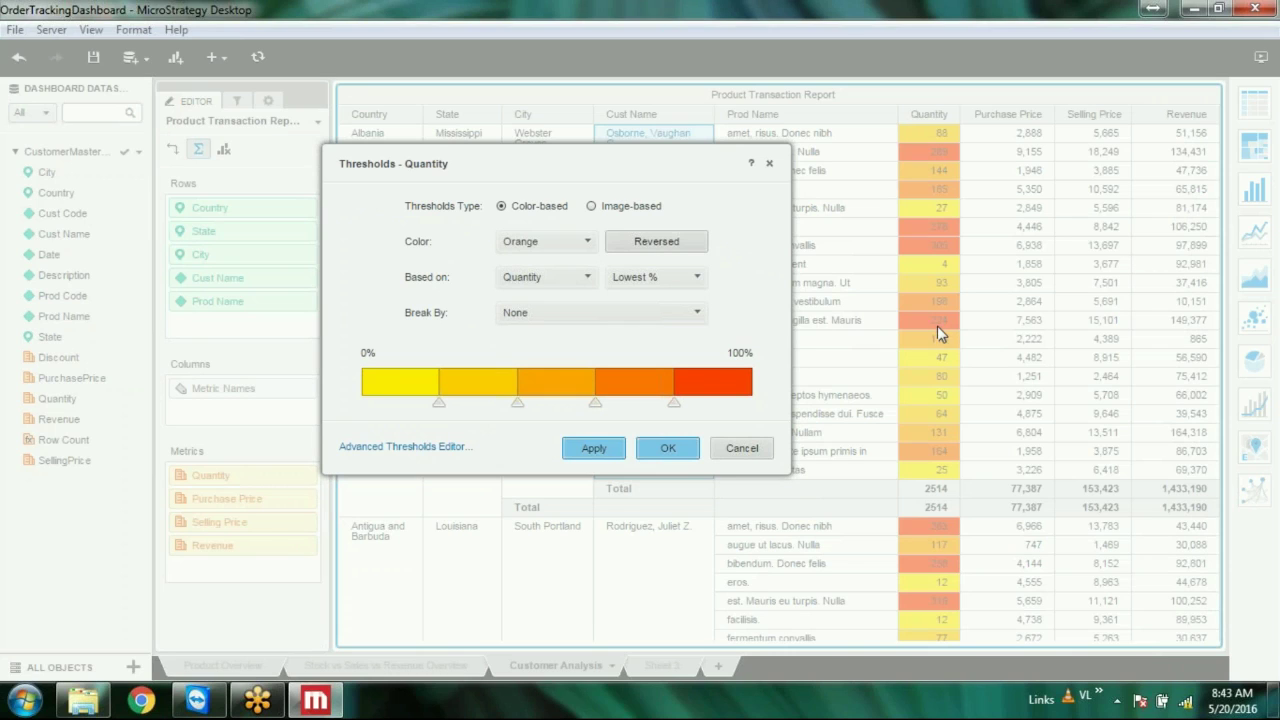
click(563, 250)
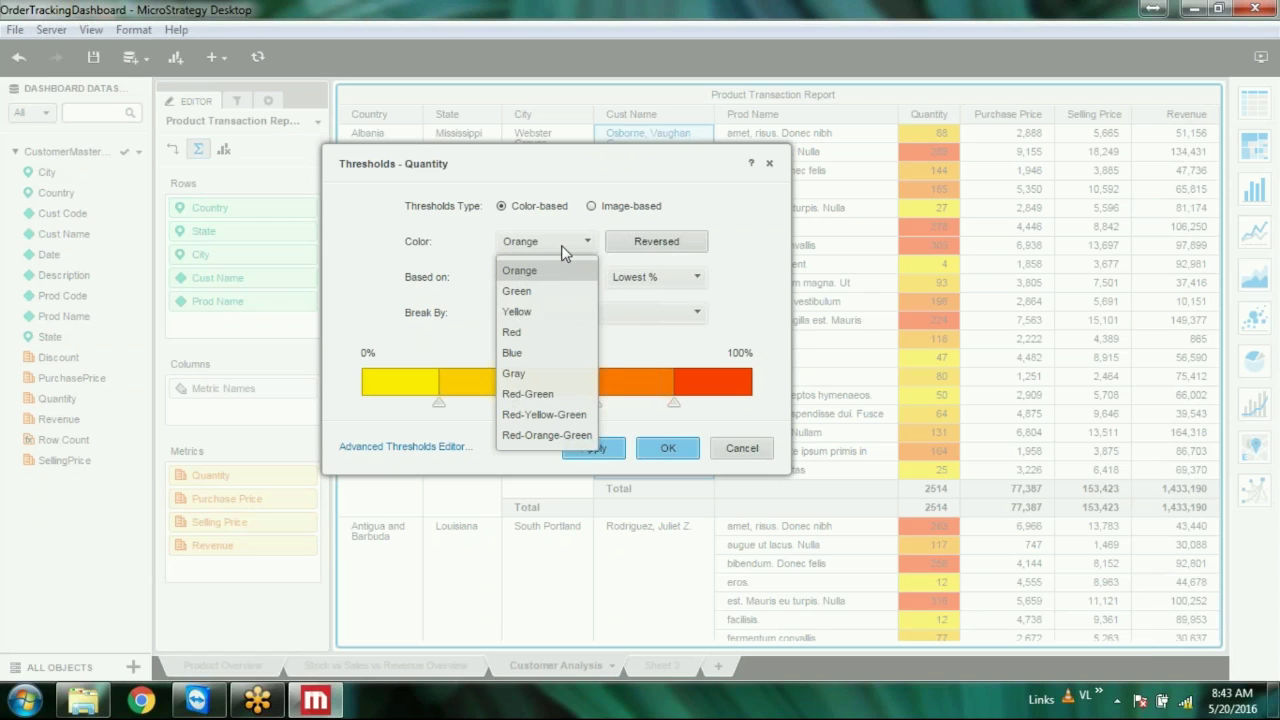
click(555, 413)
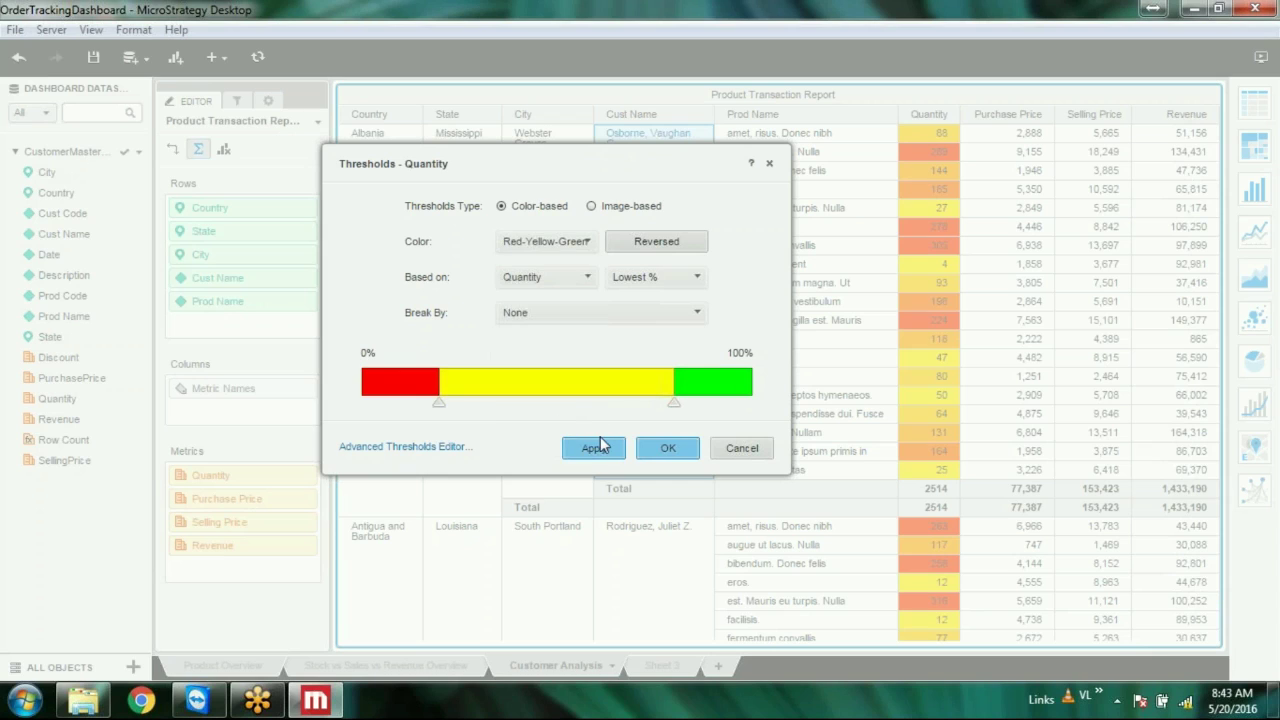
click(563, 249)
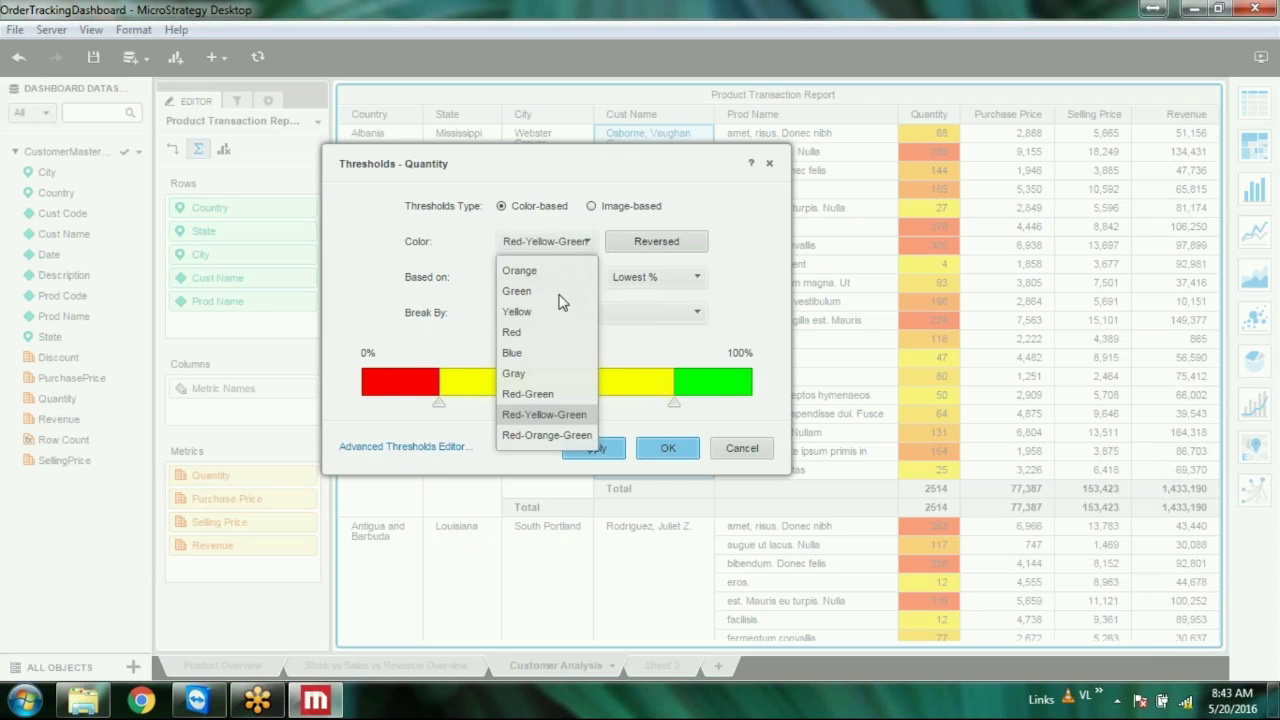
click(552, 413)
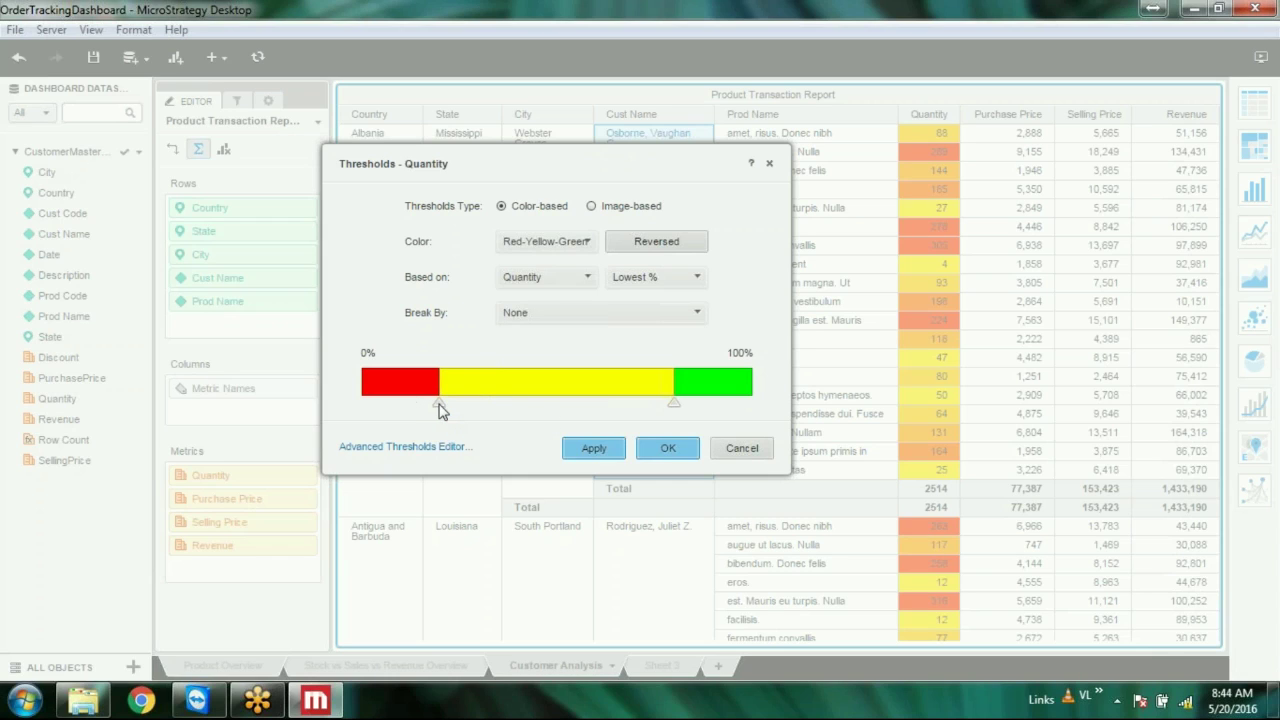
Adjust the Quantity threshold breakpoints to about 20% for red and 70% for green, and apply them to the report
drag(440, 403, 466, 404)
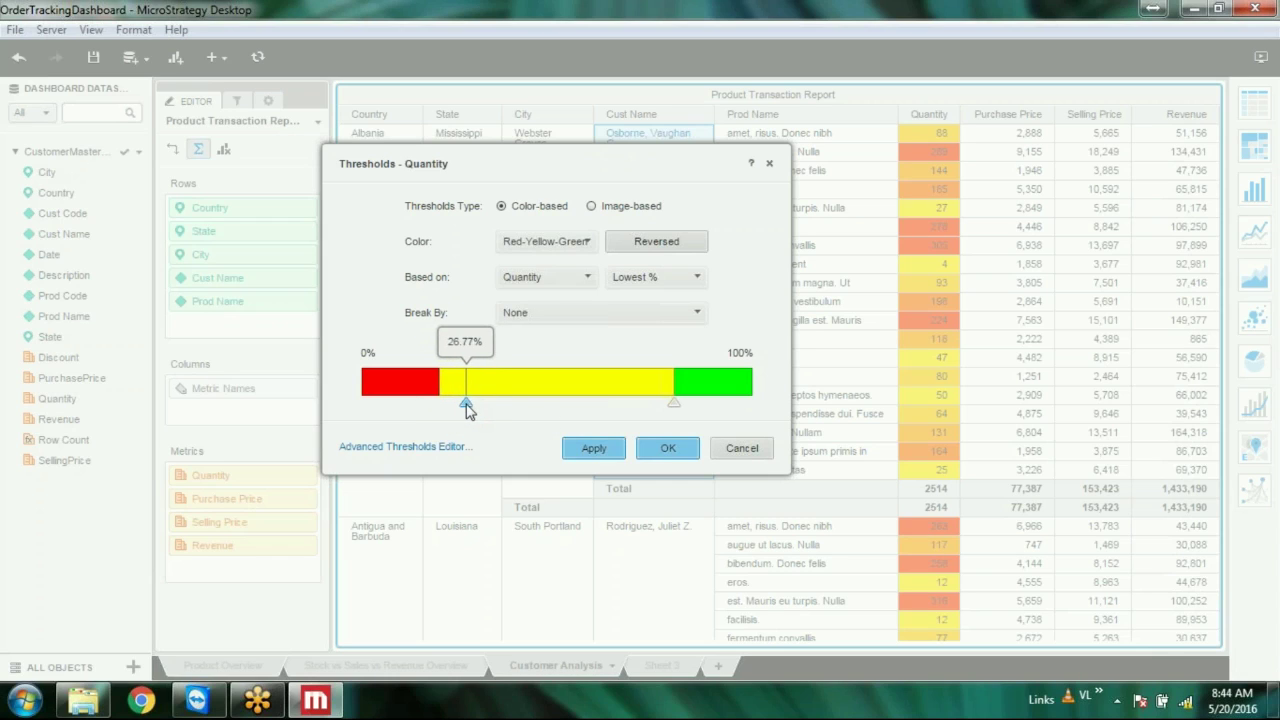
drag(676, 408, 636, 405)
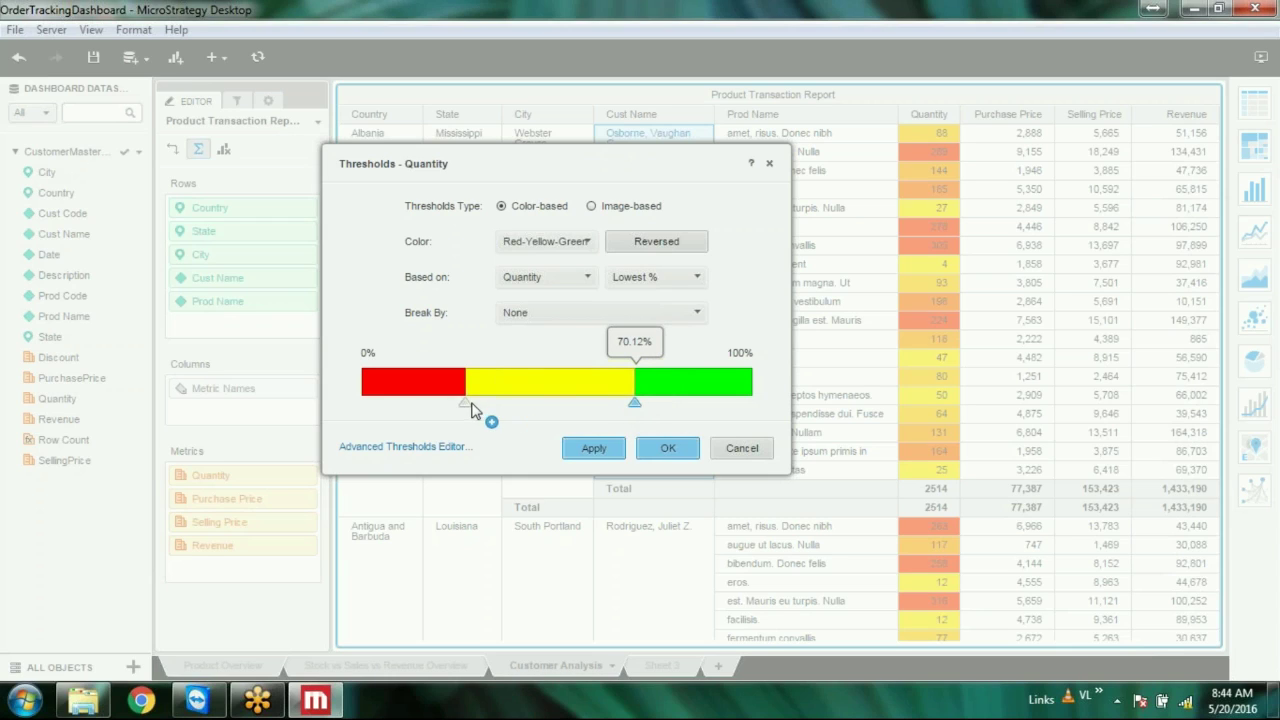
click(590, 448)
mouse_move(466, 405)
mouse_down()
mouse_move(426, 410)
mouse_move(447, 414)
mouse_up()
drag(442, 408, 441, 417)
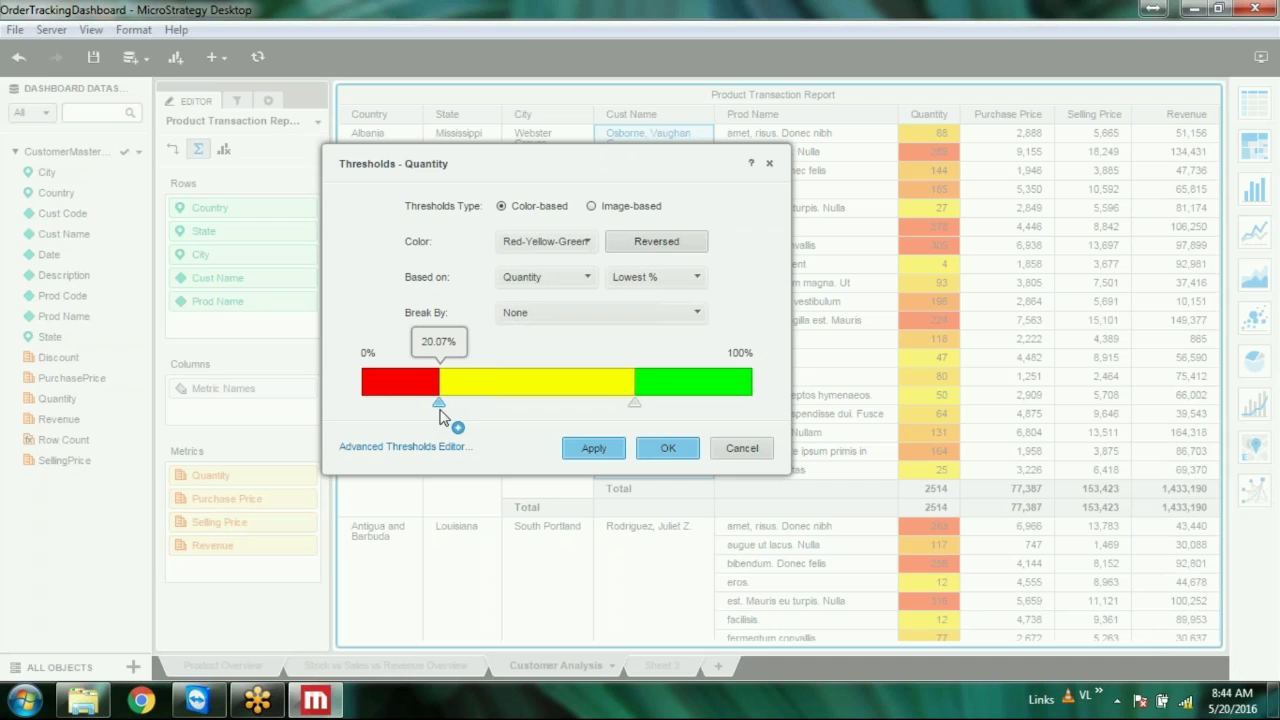
click(614, 450)
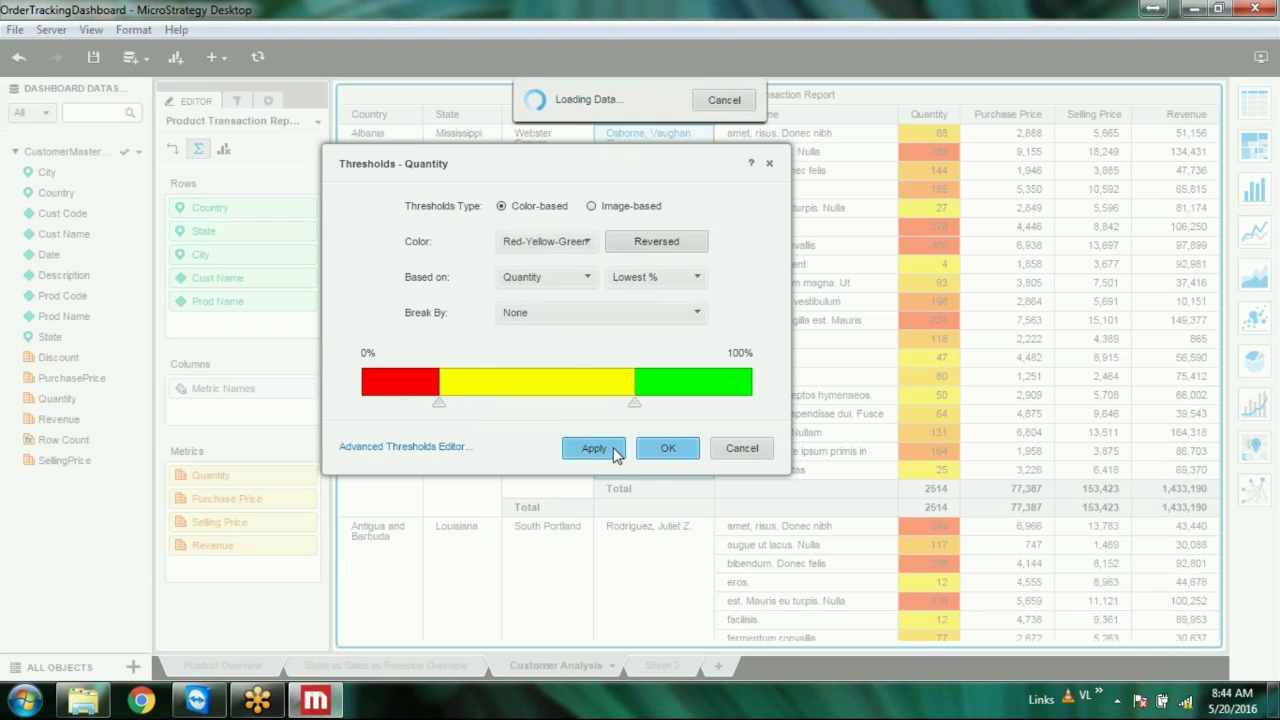
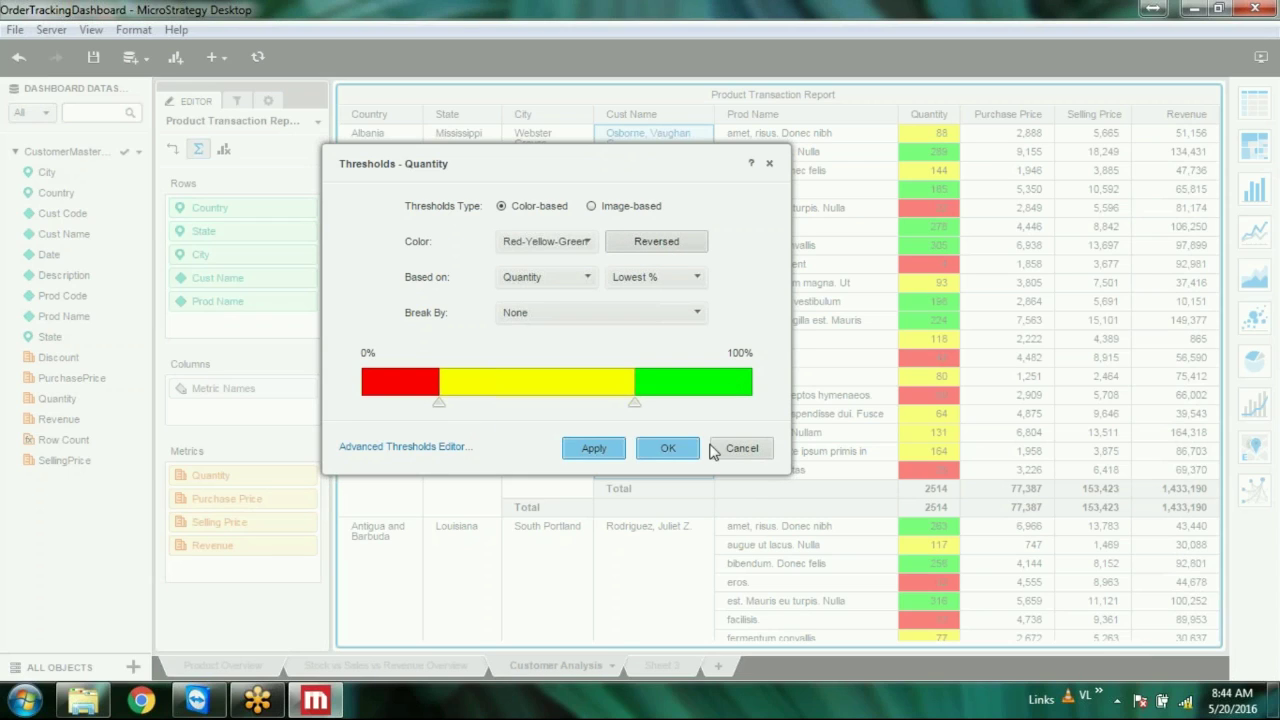
Try the reversed color order on the Quantity thresholds, and switch back to red for the lowest values and green for the highest
click(664, 246)
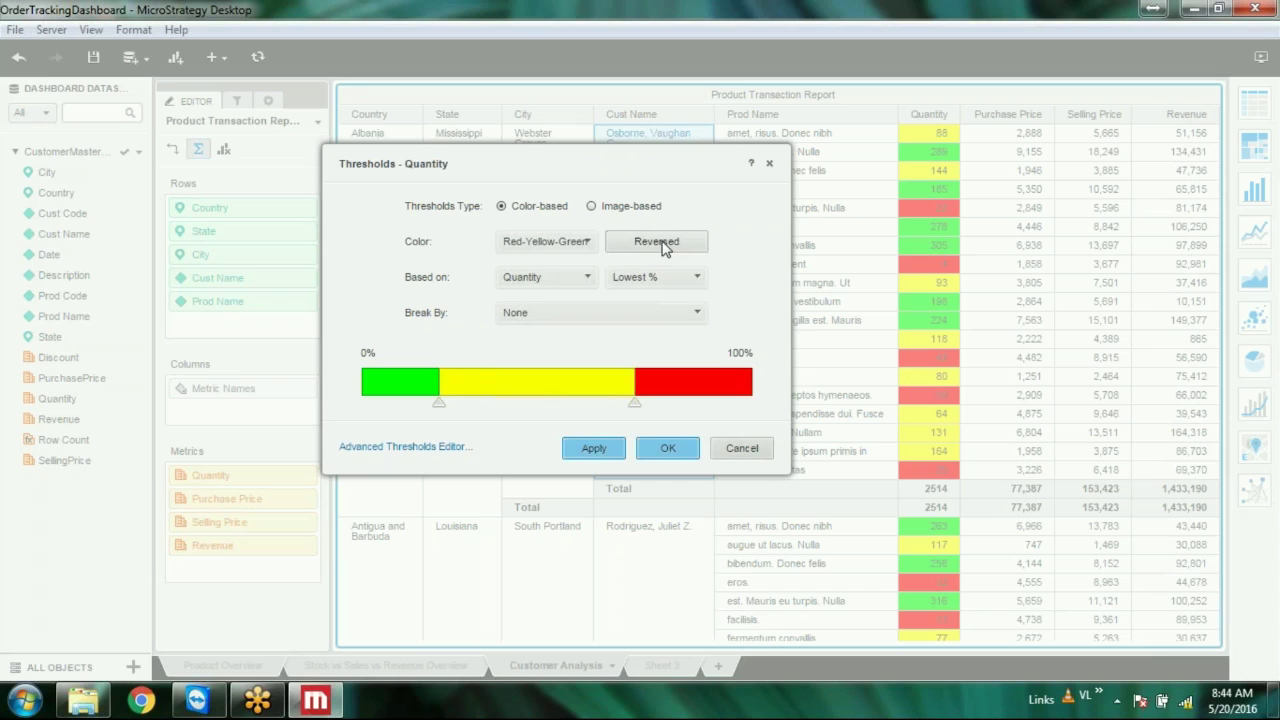
click(594, 449)
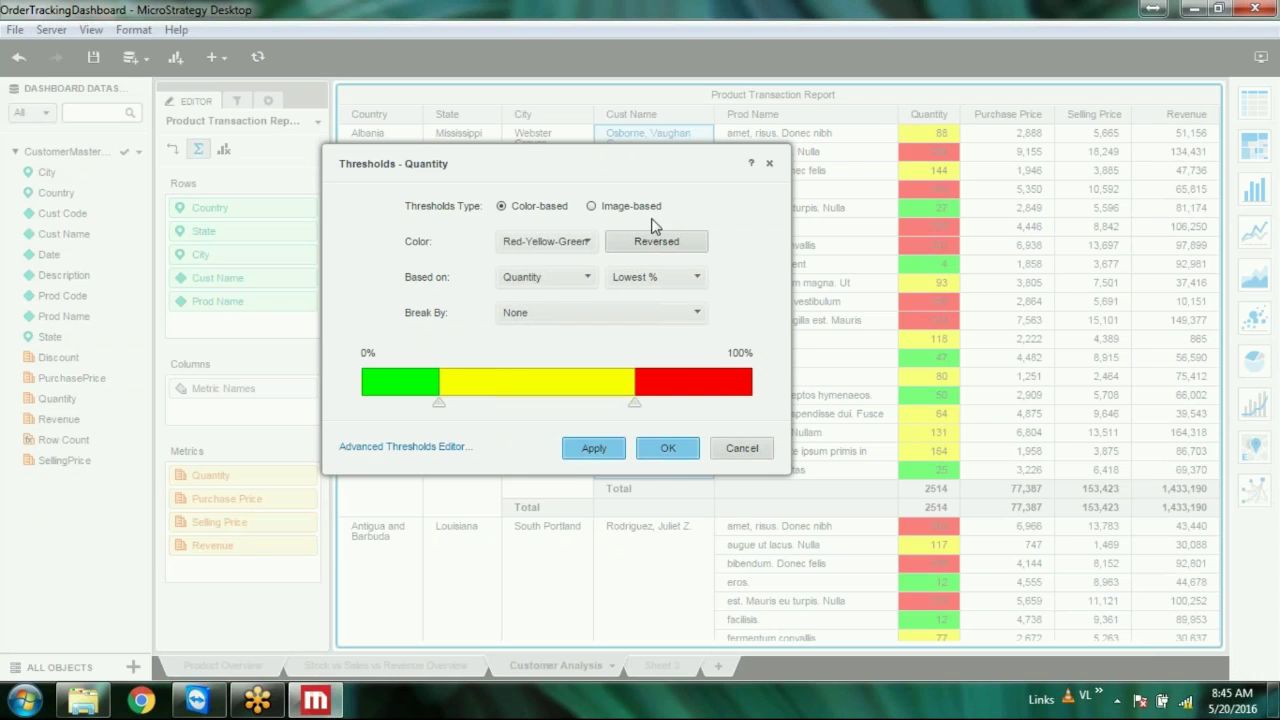
click(676, 251)
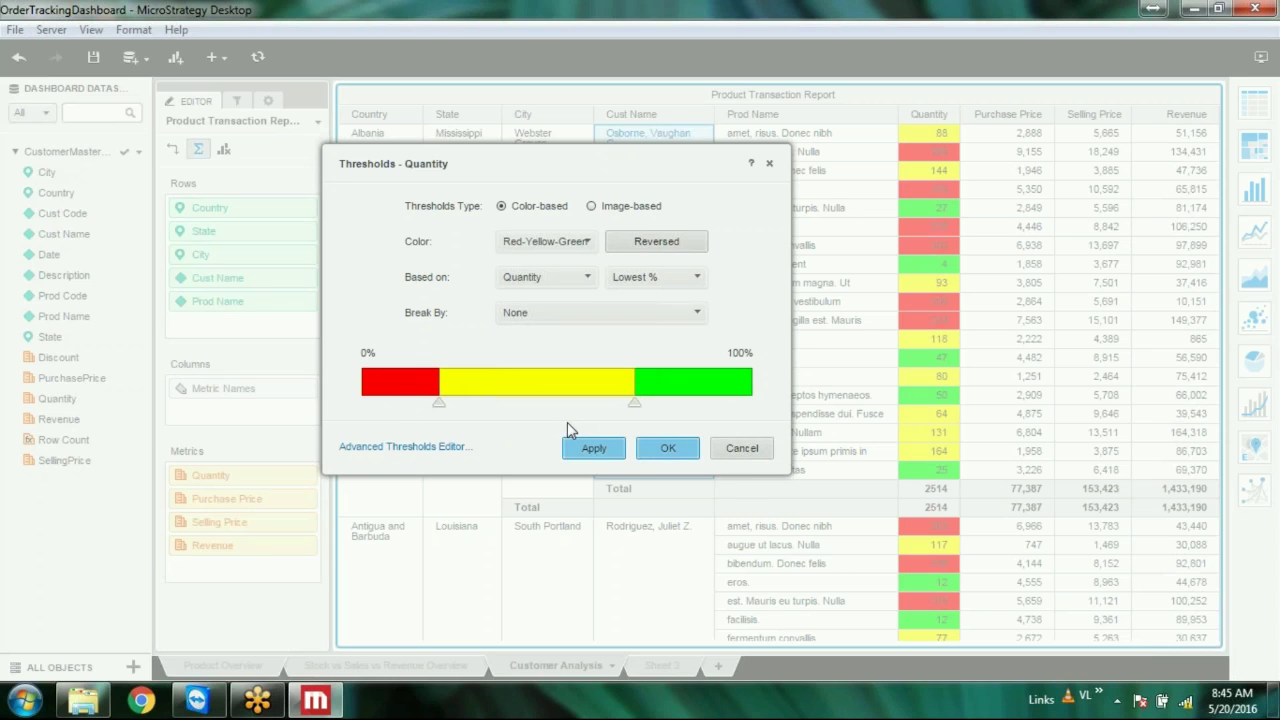
click(593, 450)
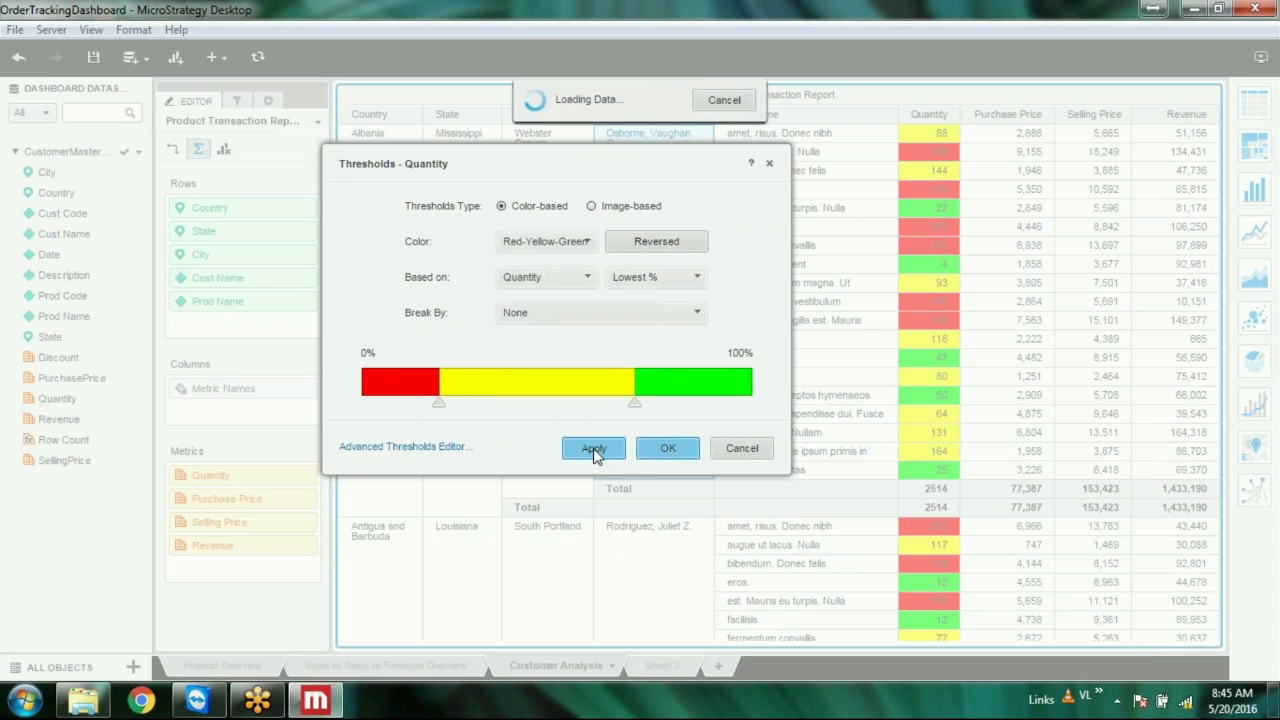
Confirm the Quantity threshold settings and review the color-coded quantities across the countries in the report
click(665, 450)
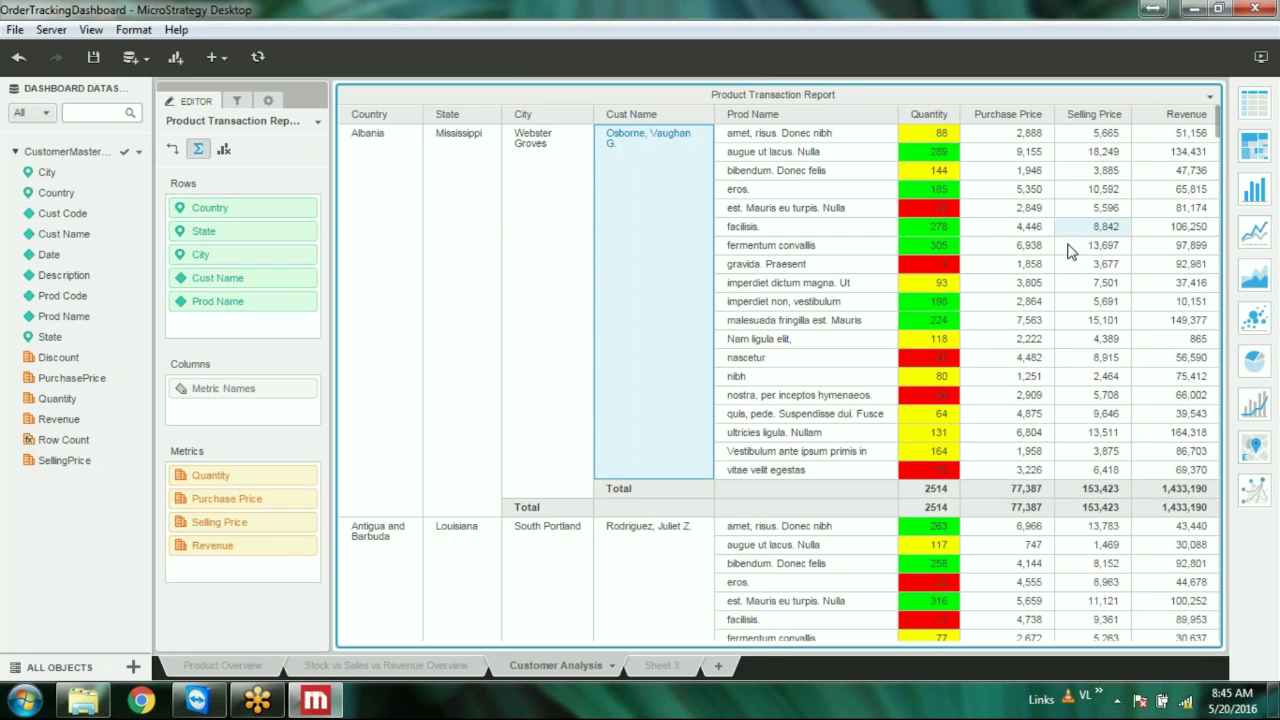
scroll(1106, 432, down, 10)
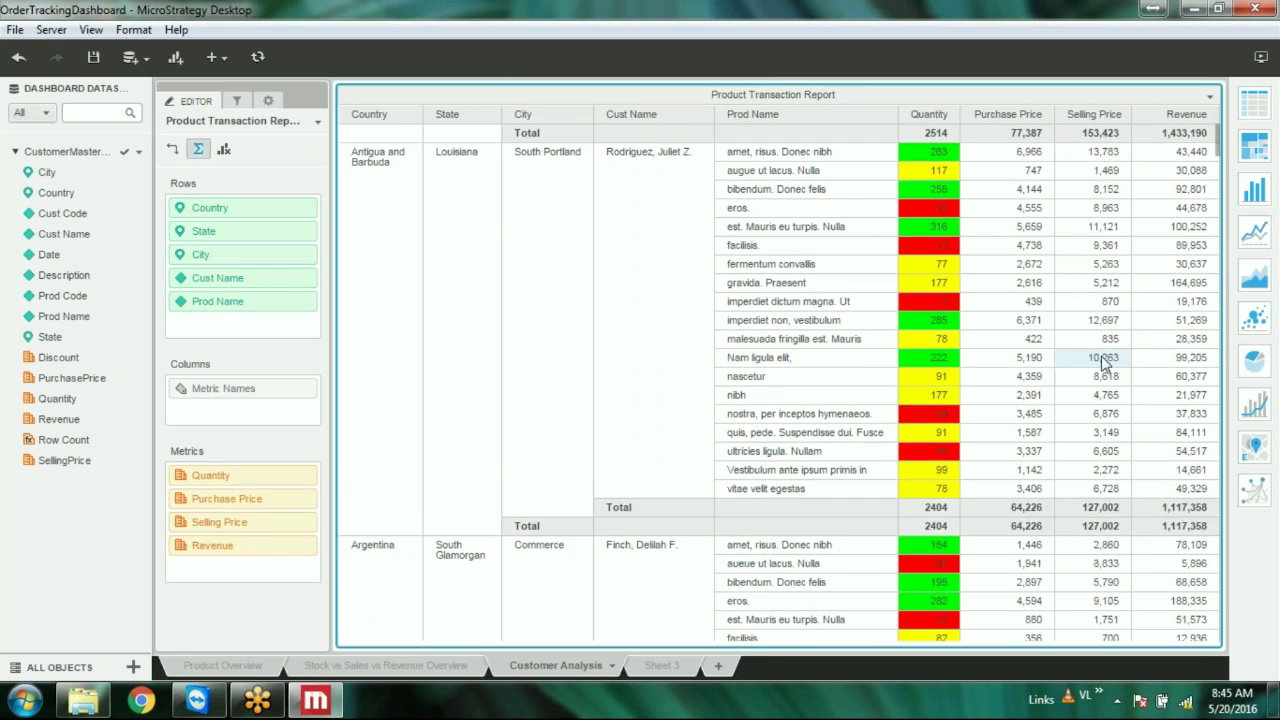
scroll(1110, 330, down, 10)
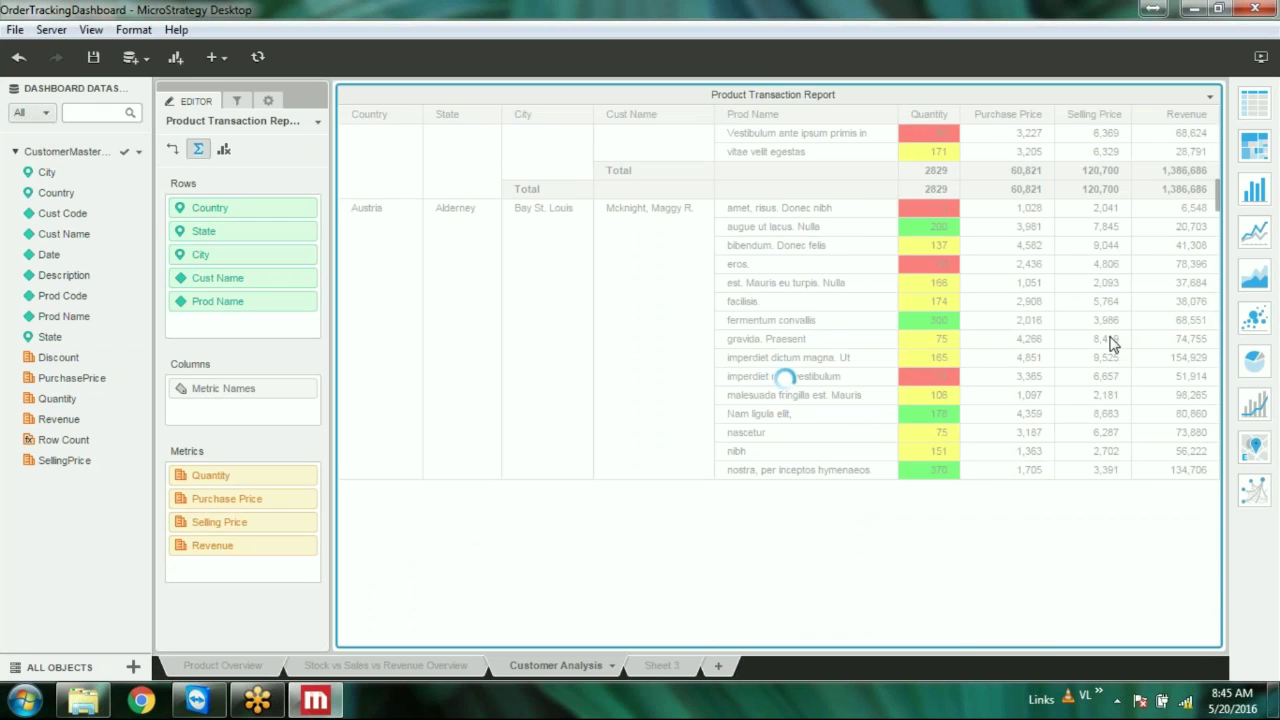
scroll(1110, 336, up, 20)
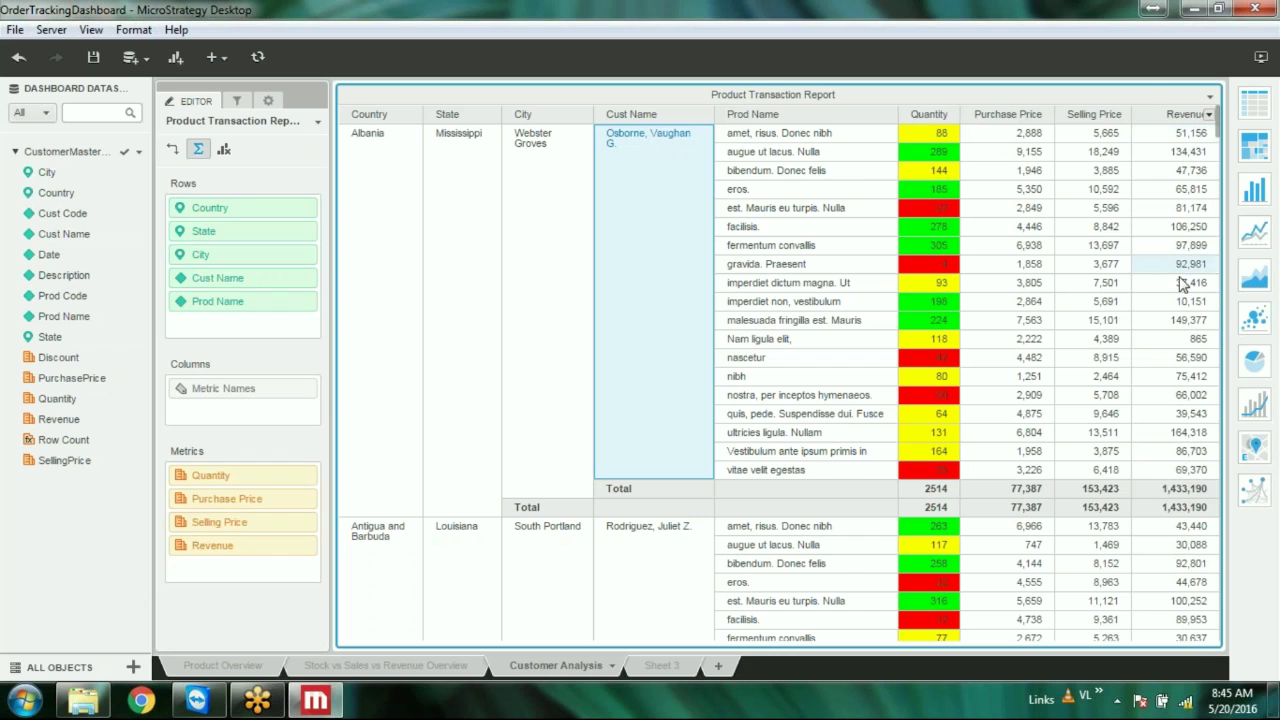
scroll(1182, 285, down, 10)
scroll(1182, 285, up, 12)
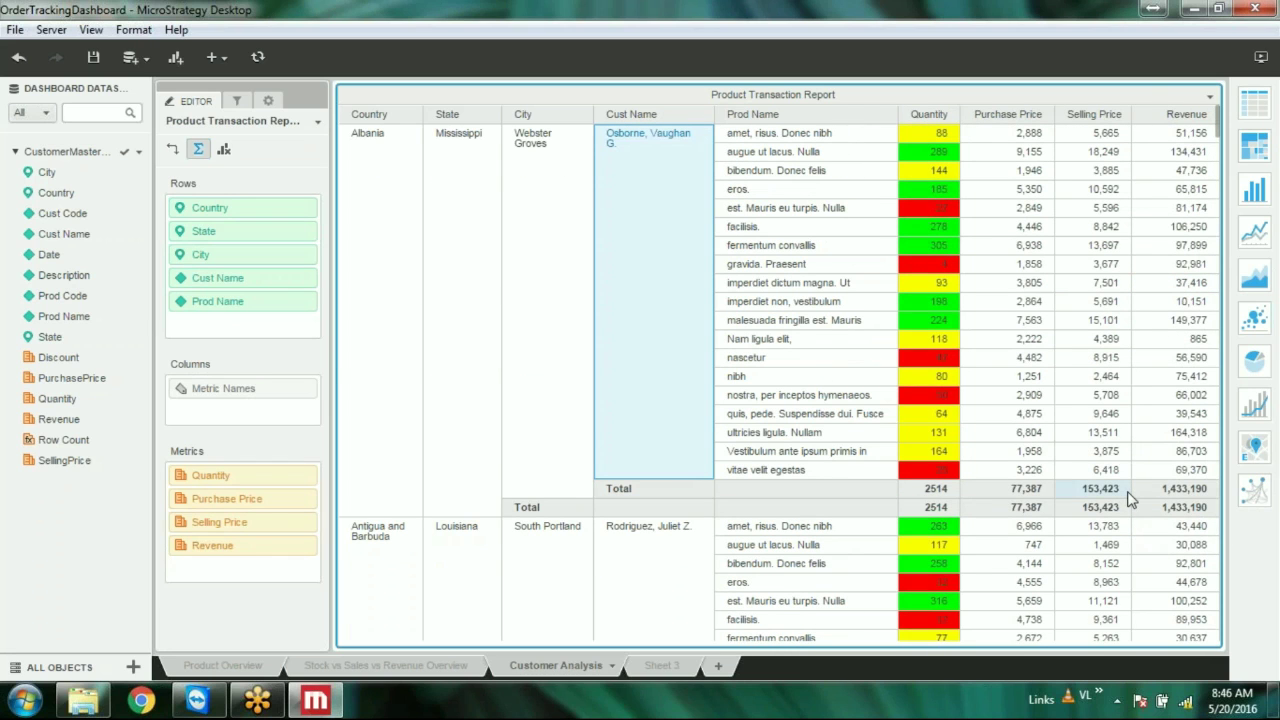
scroll(1040, 371, down, 10)
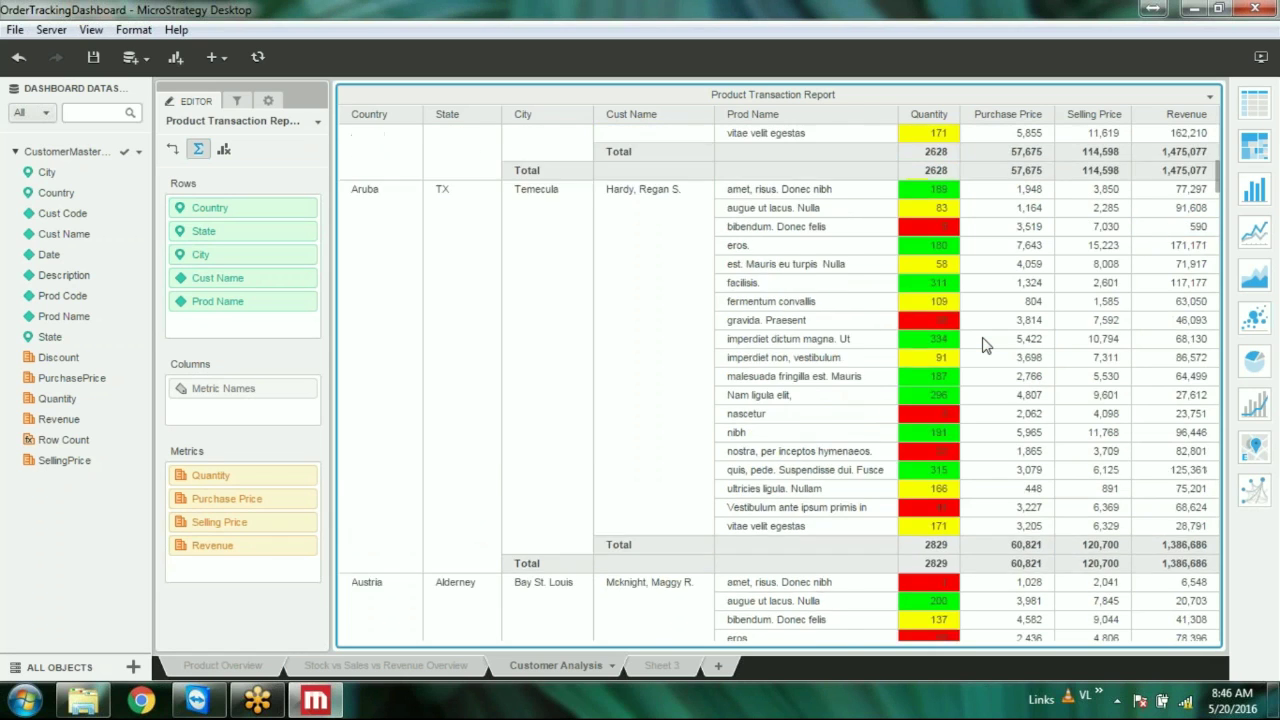
Apply color-based thresholds to the Purchase Price metric with the Orange scheme, based on the lowest % of Quantity
scroll(983, 345, down, 15)
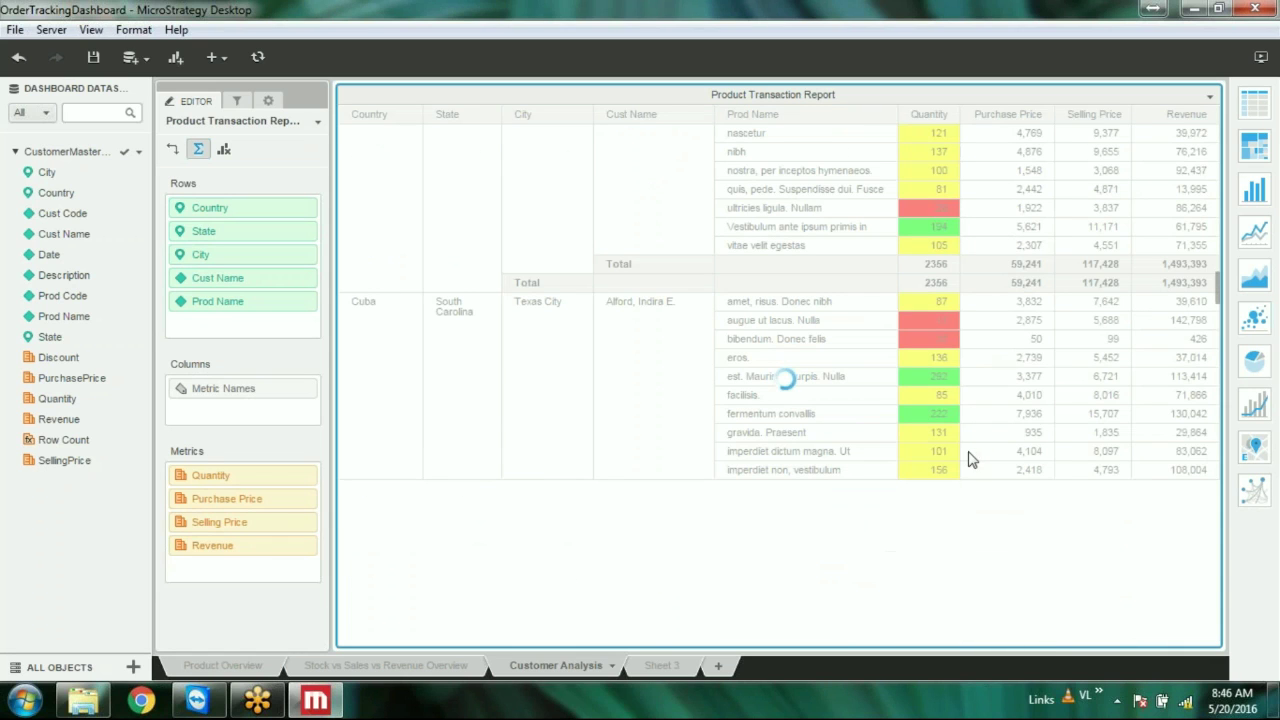
scroll(930, 318, up, 10)
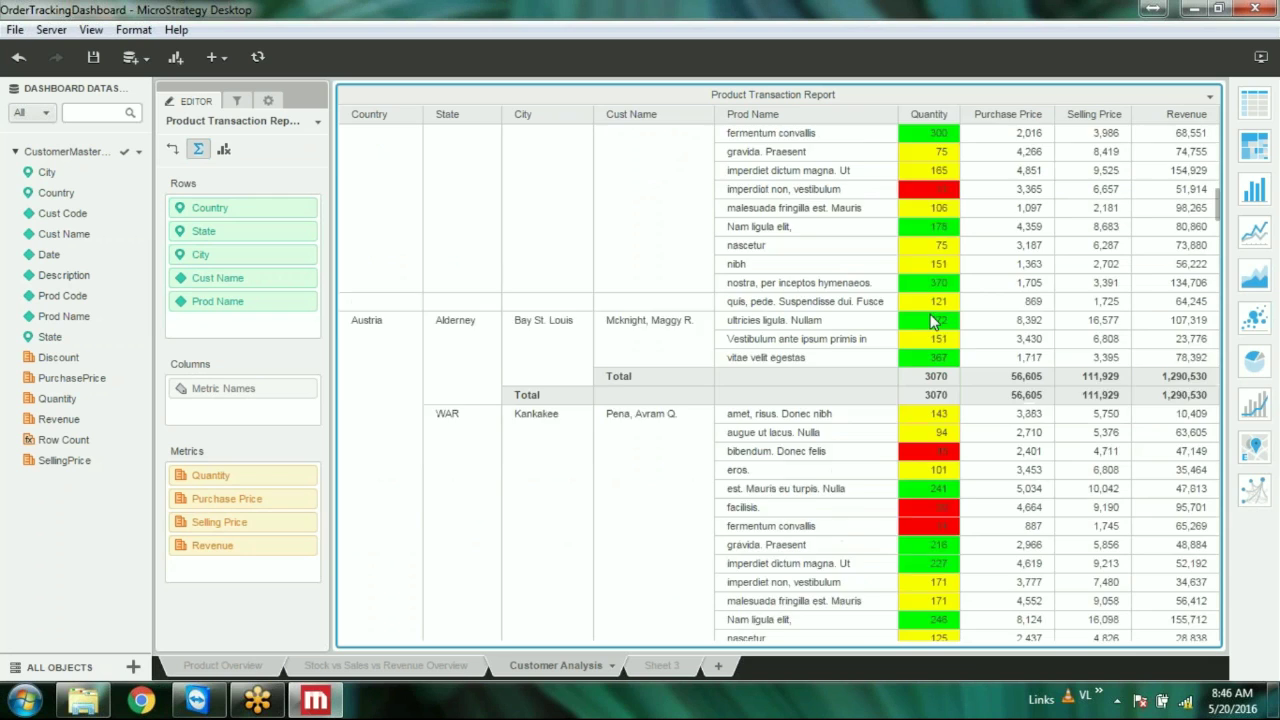
scroll(930, 320, up, 8)
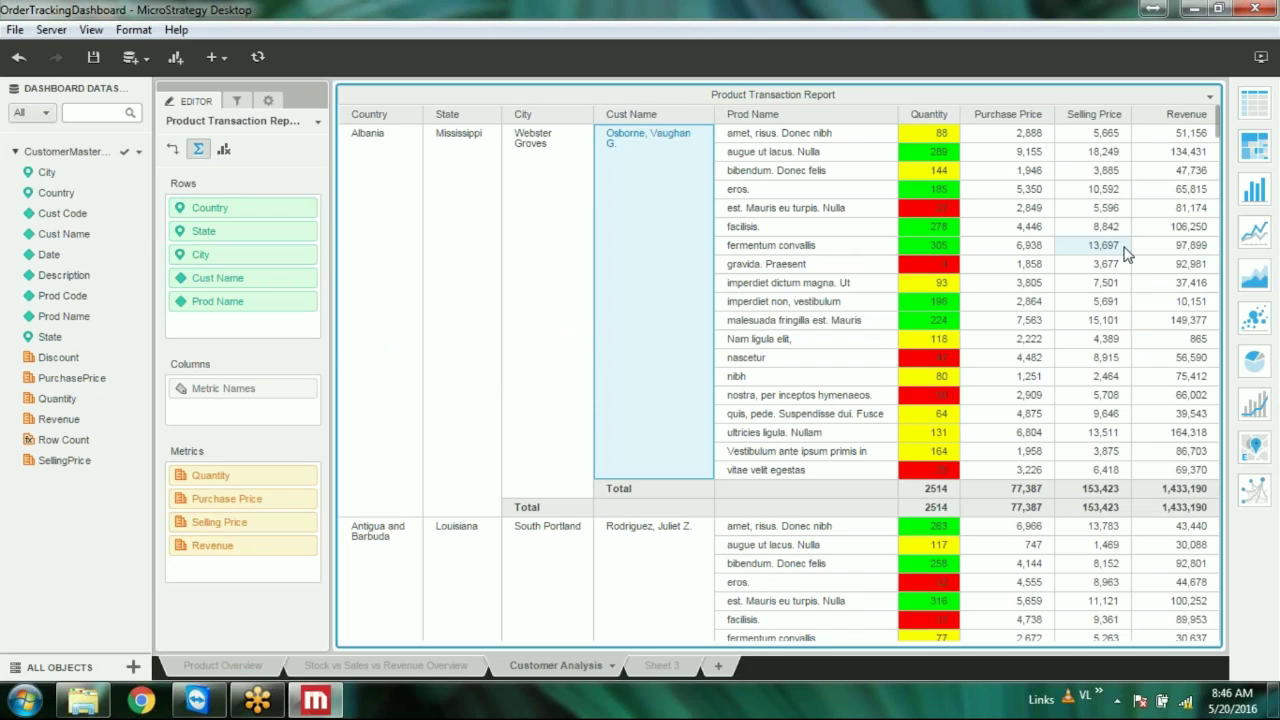
click(1044, 115)
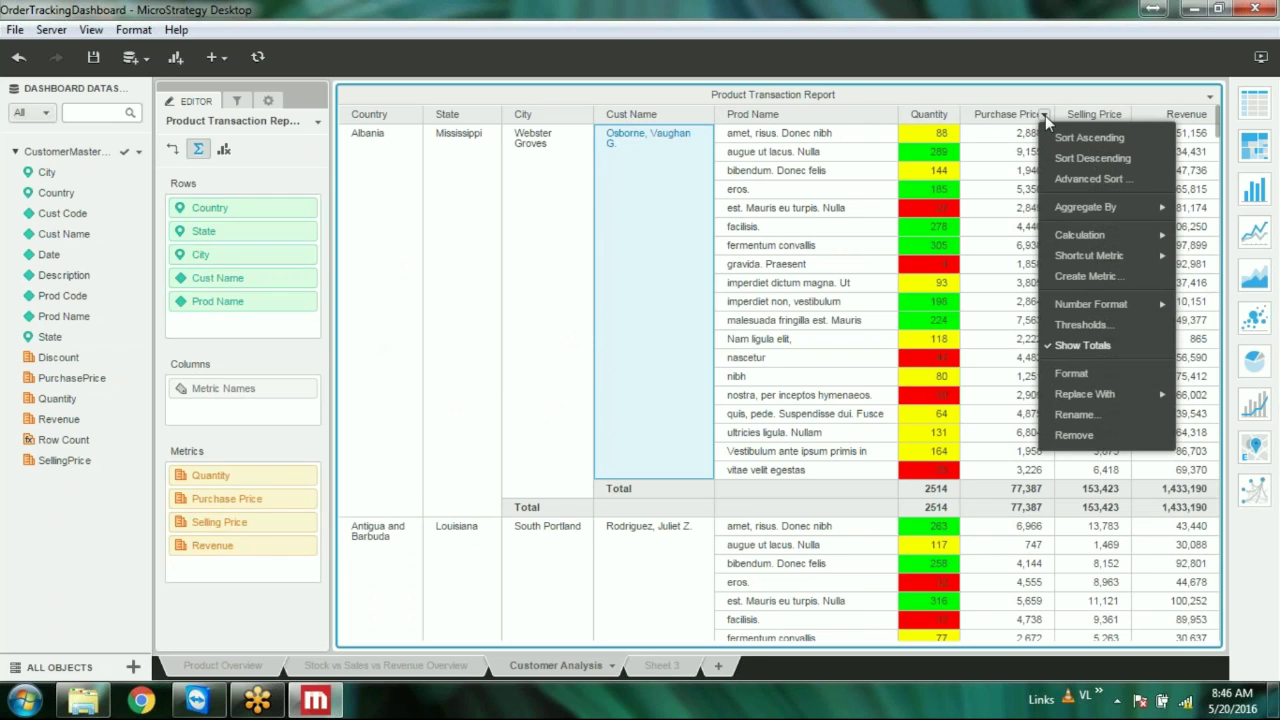
mouse_move(1086, 310)
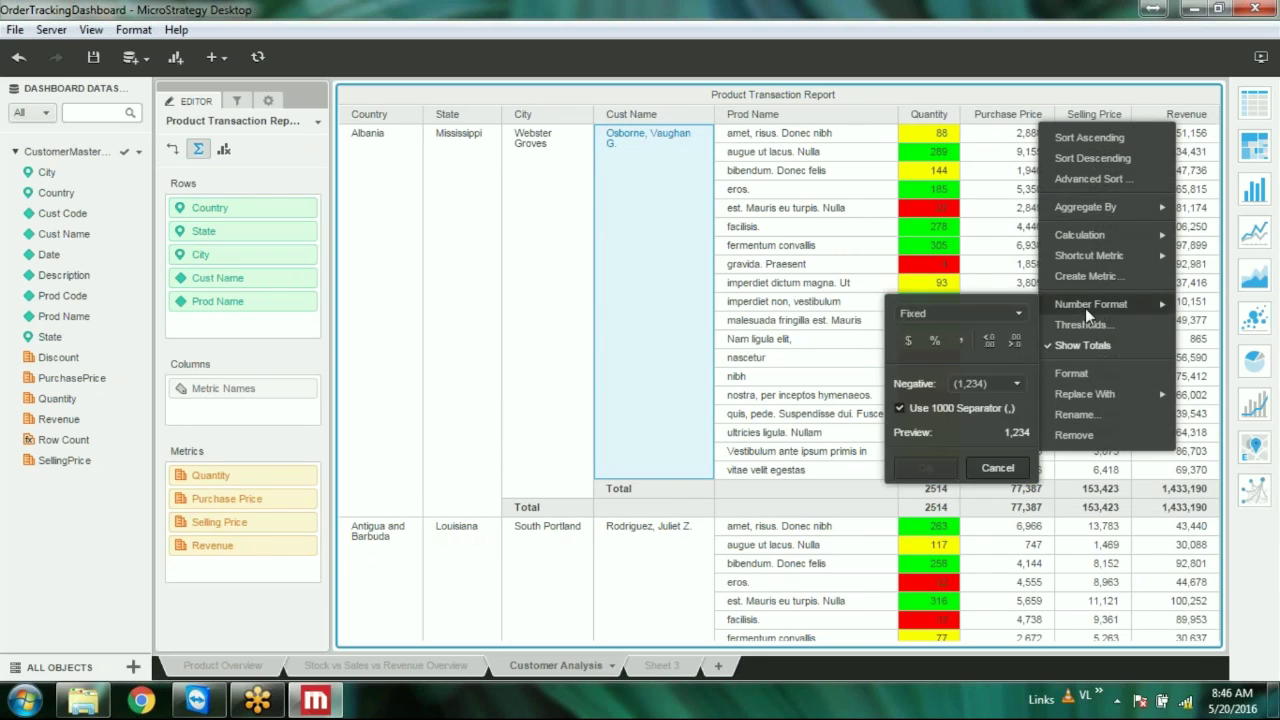
click(1083, 323)
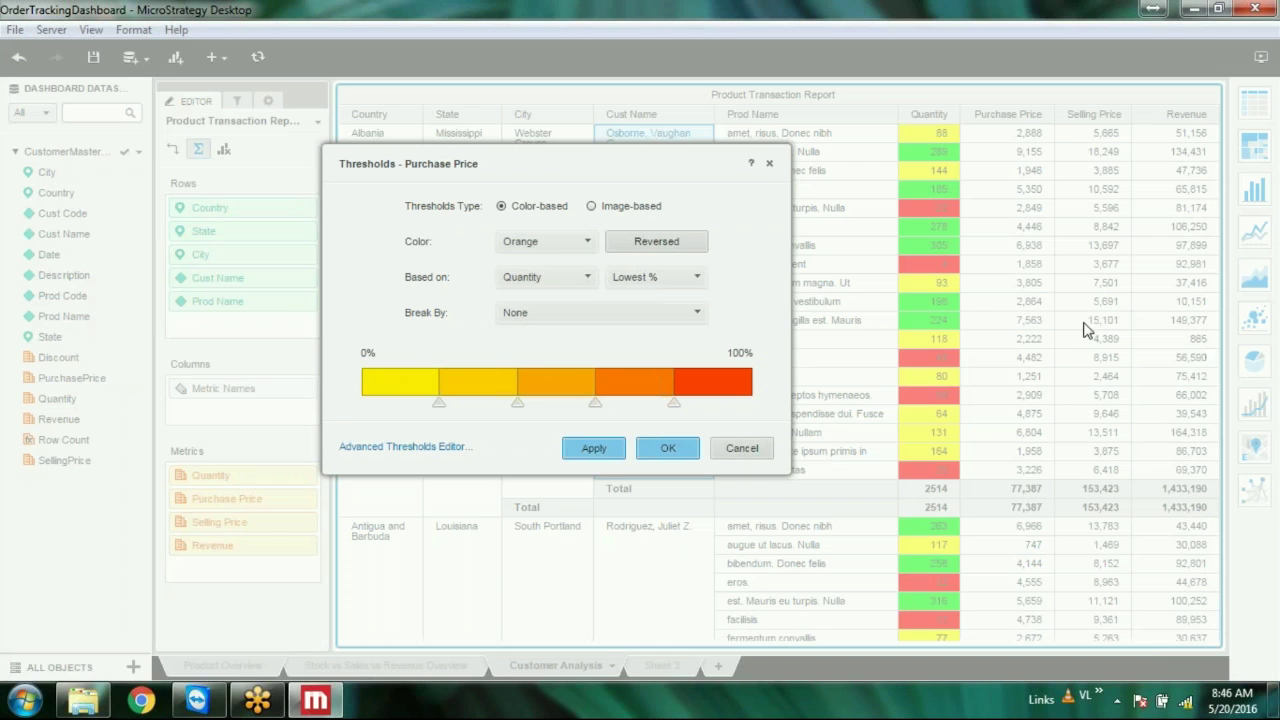
click(598, 449)
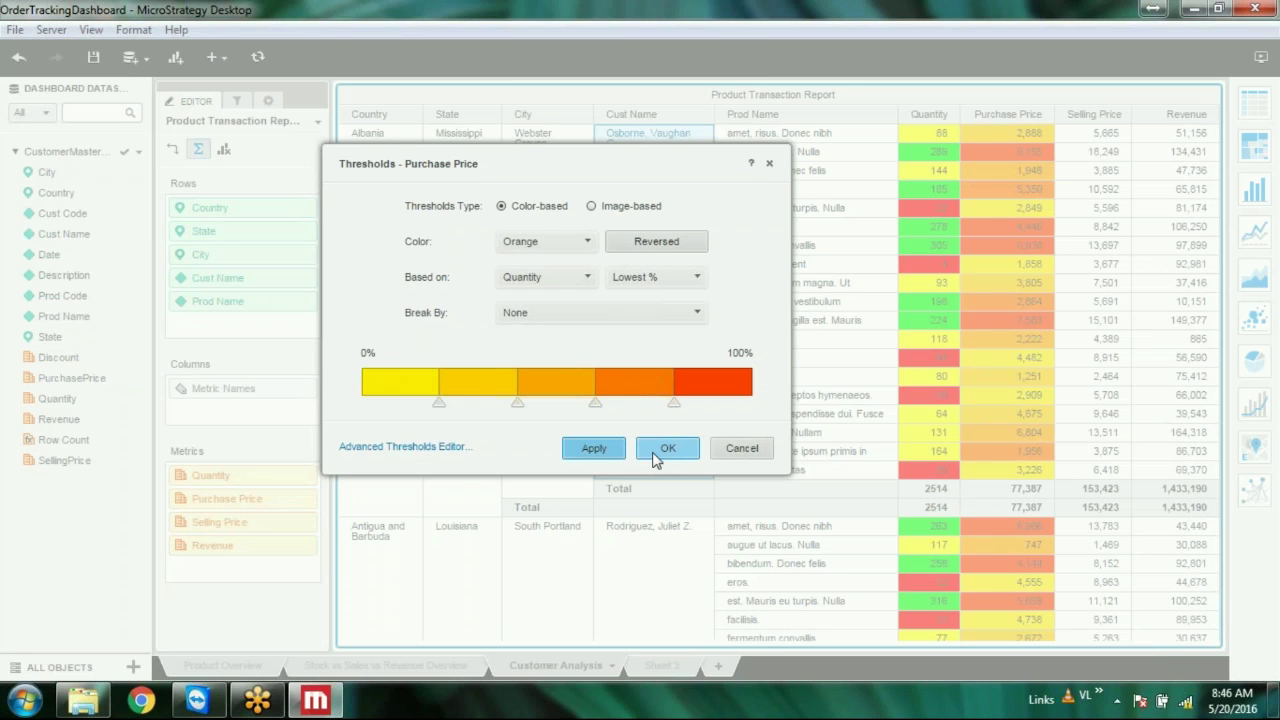
click(665, 450)
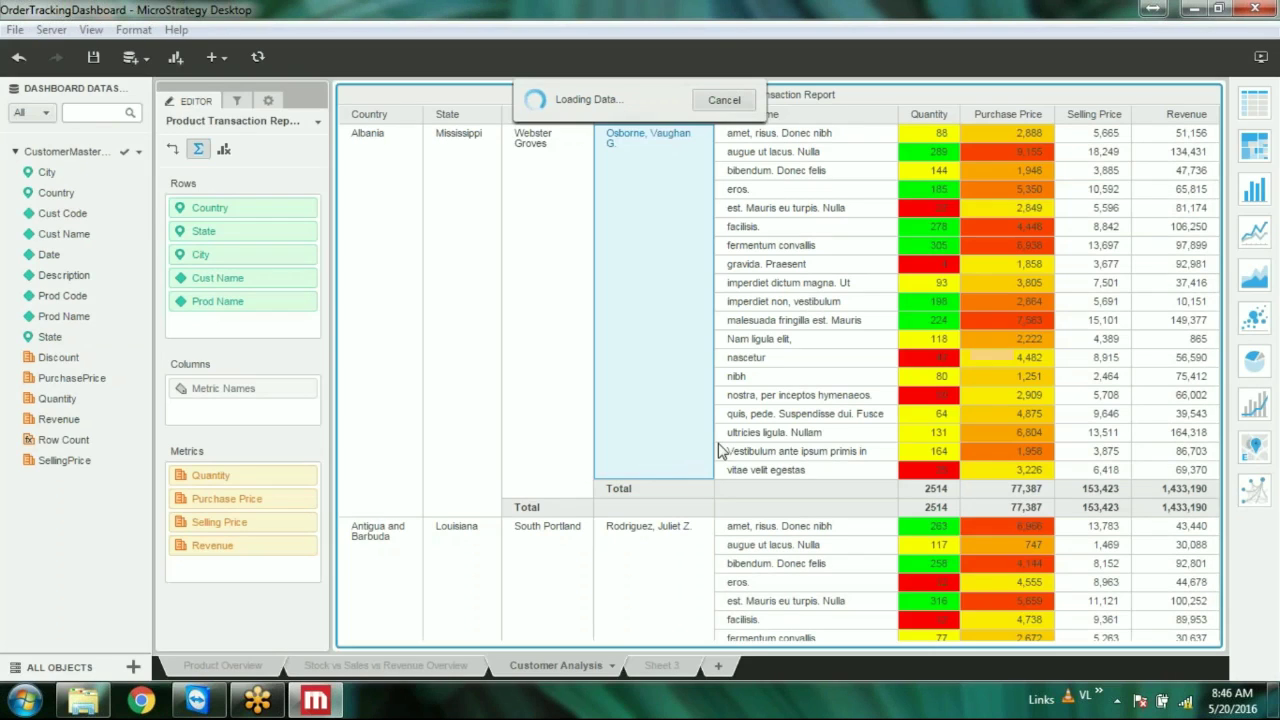
Apply the Orange color-based thresholds, based on the lowest % of Quantity, to the Selling Price metric and save the dashboard
click(1121, 115)
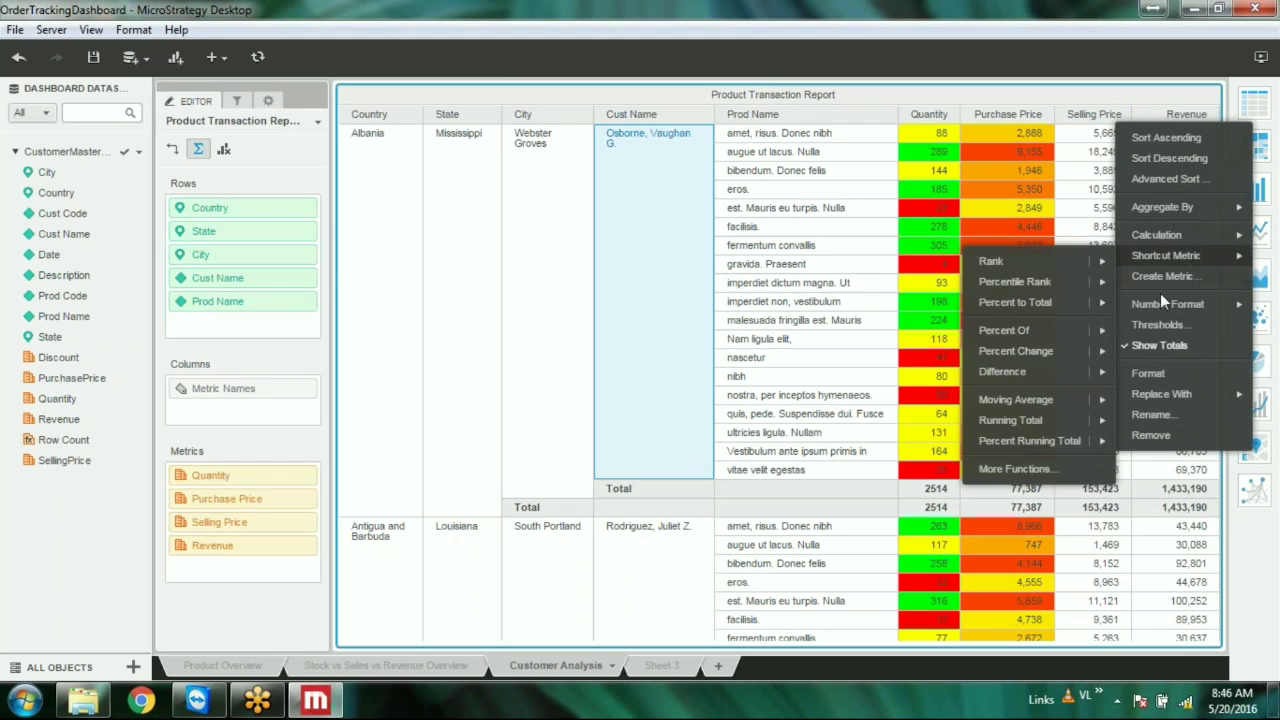
click(1158, 324)
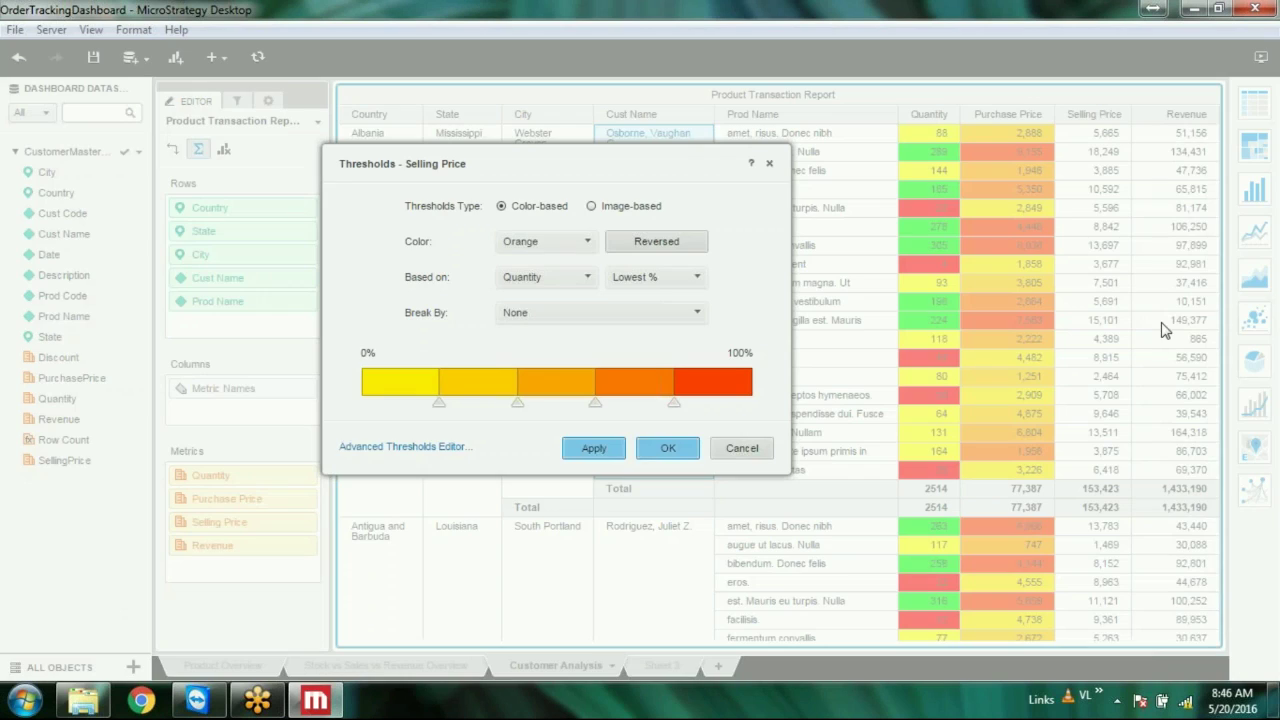
click(597, 450)
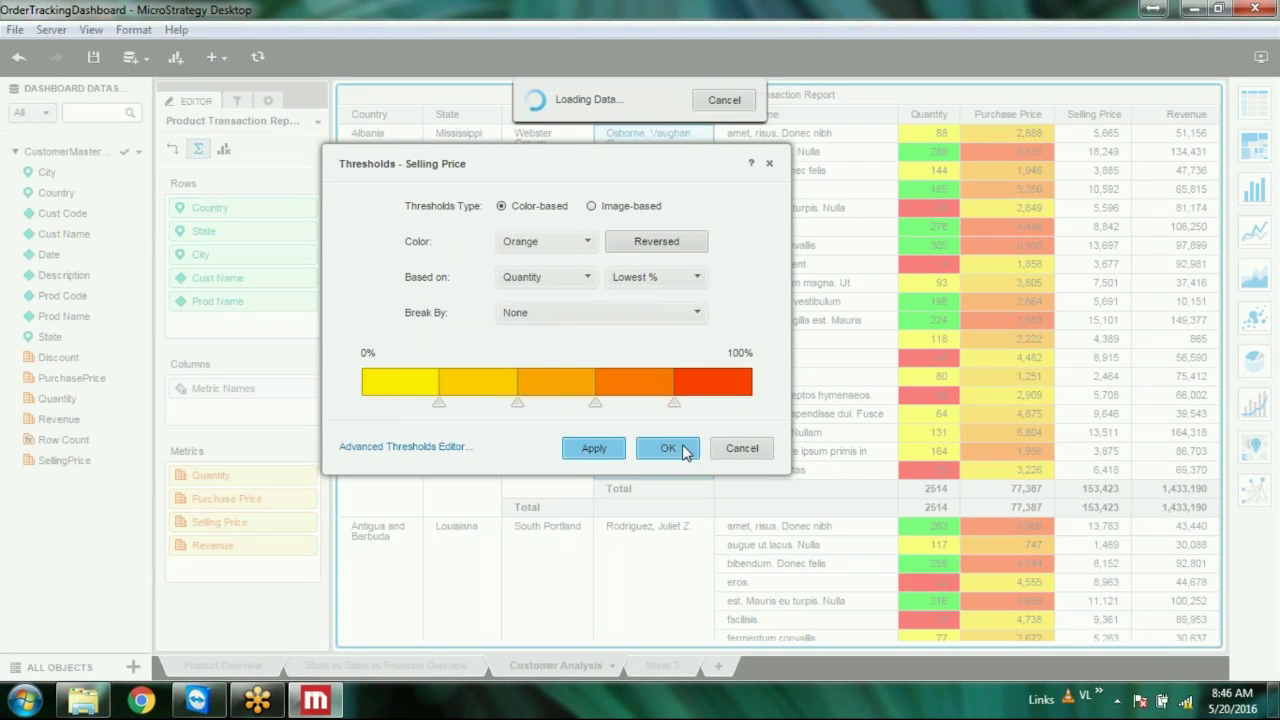
click(685, 450)
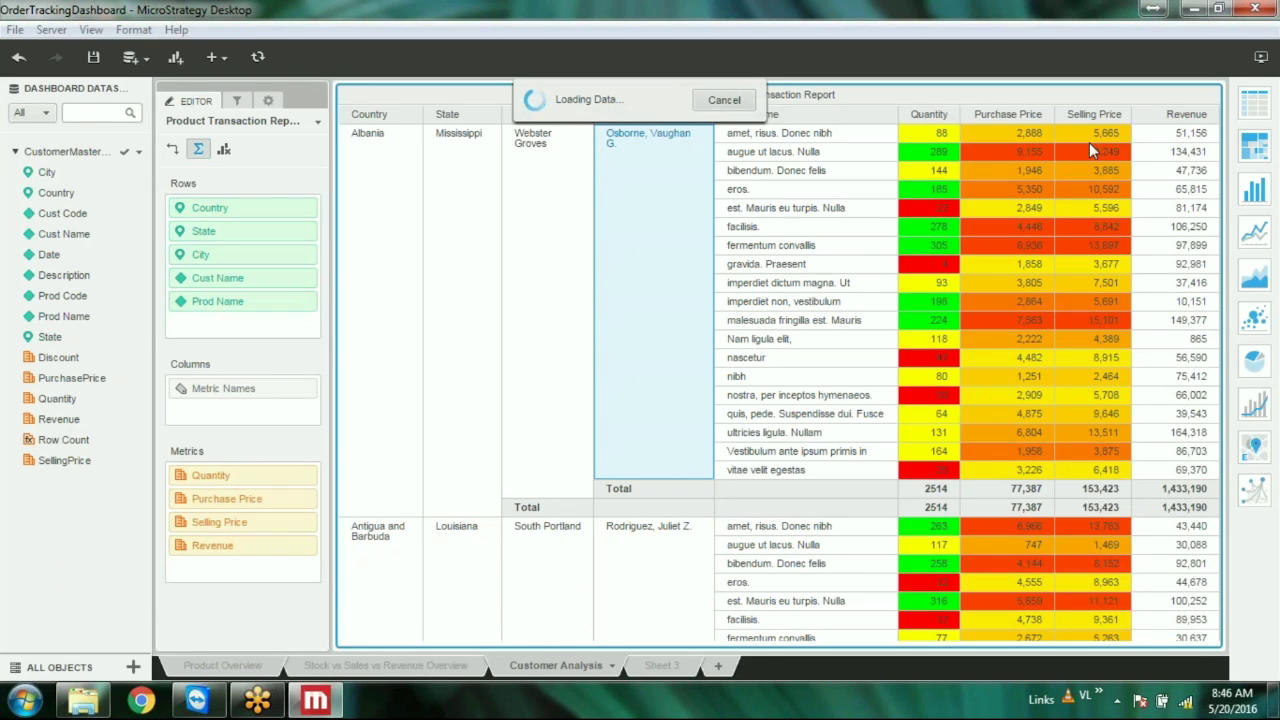
click(95, 57)
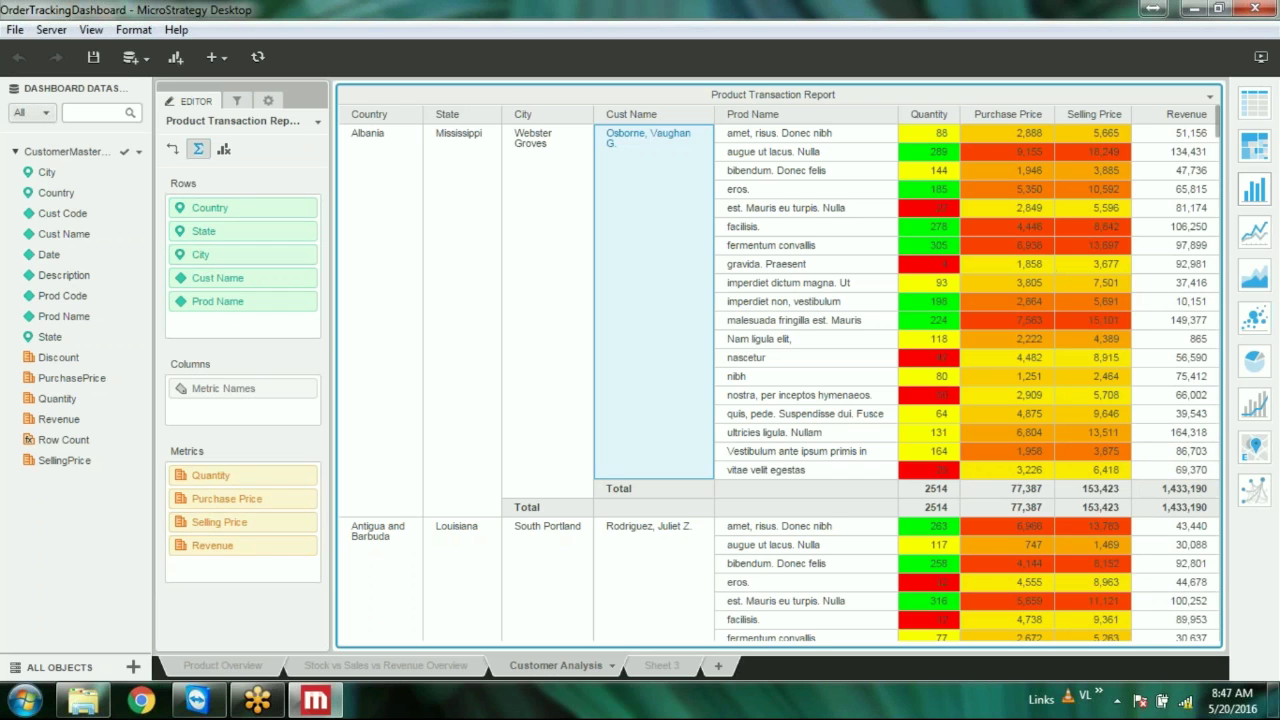
Make the Revenue metric's thresholds image-based with Arrows, and place the lower breakpoint at about 20%
click(1208, 117)
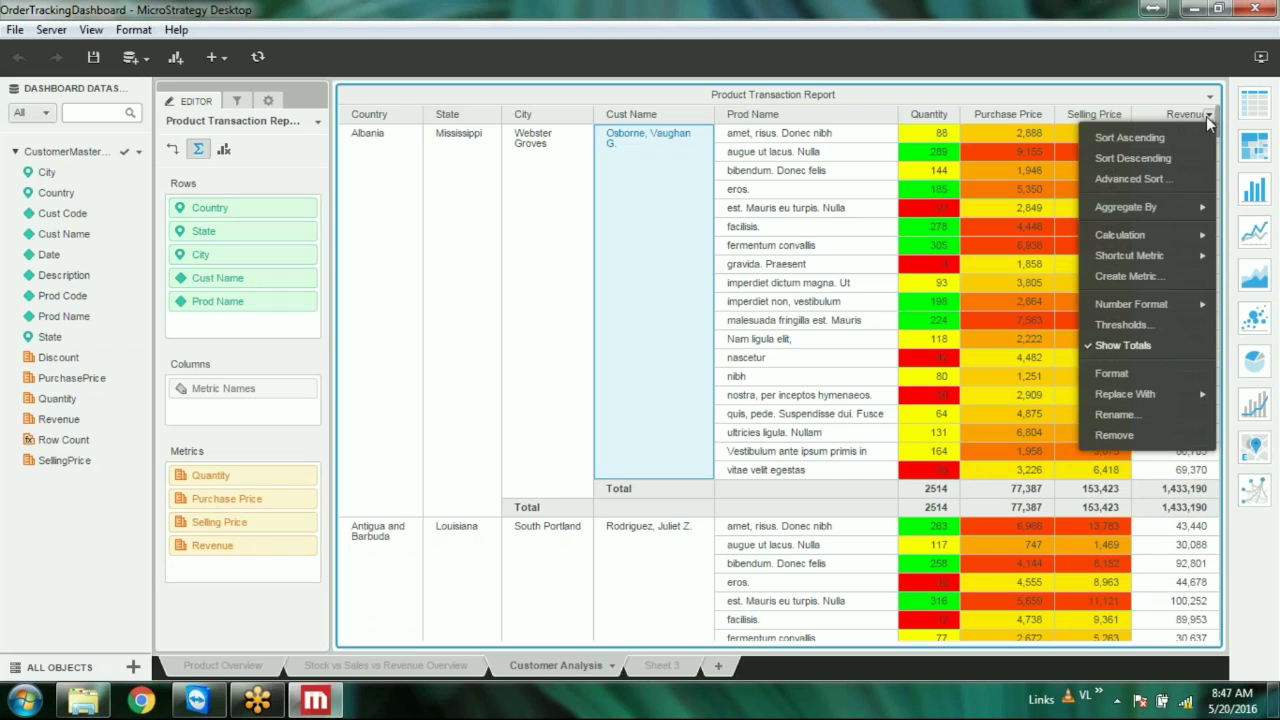
click(1122, 324)
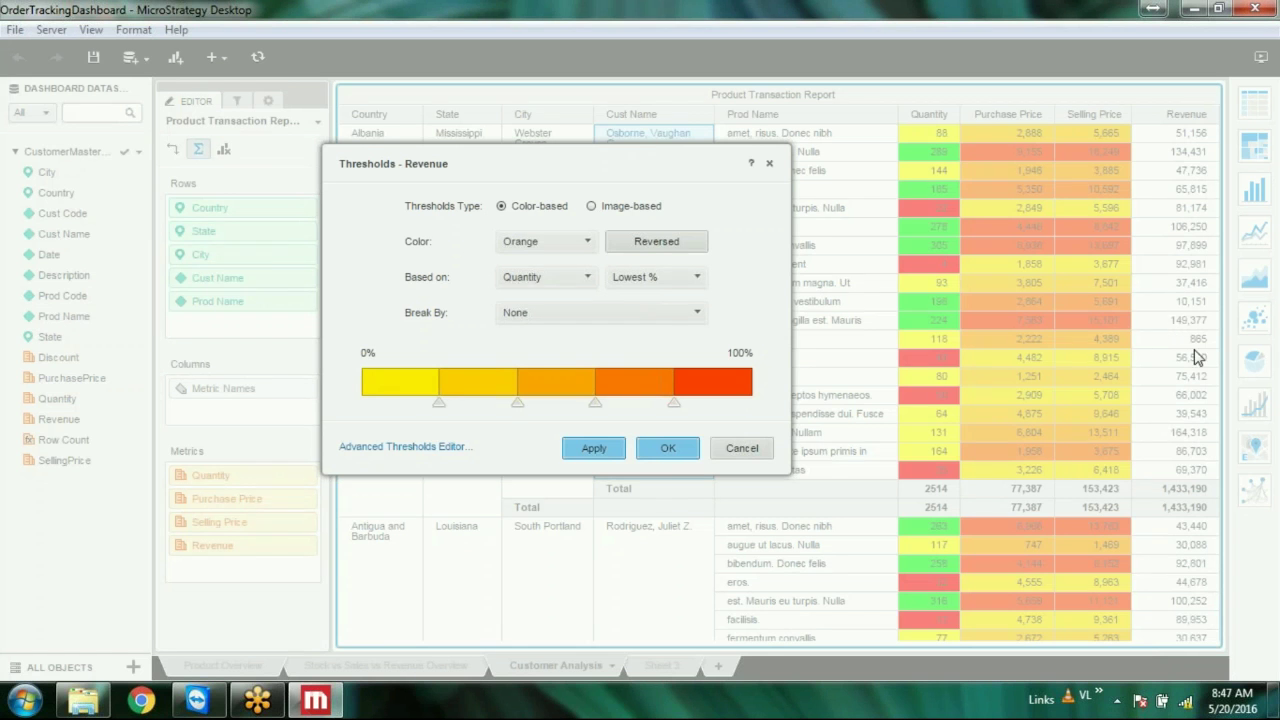
click(591, 207)
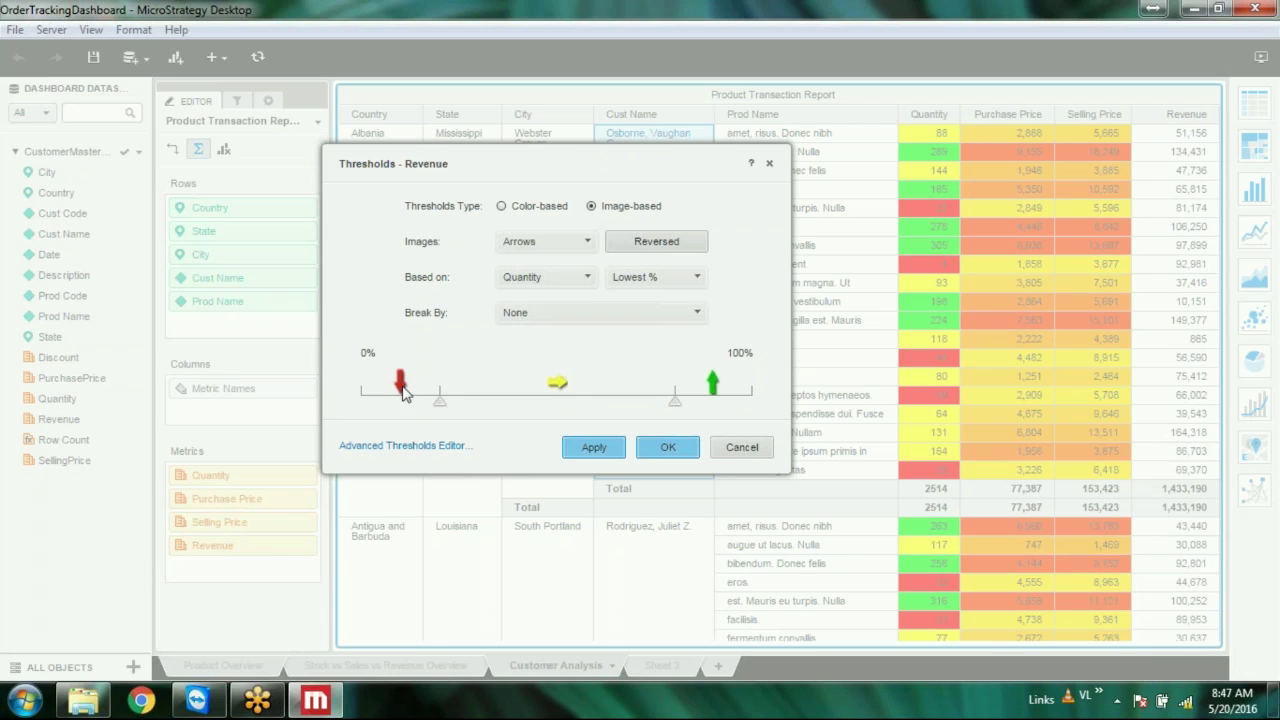
mouse_move(440, 405)
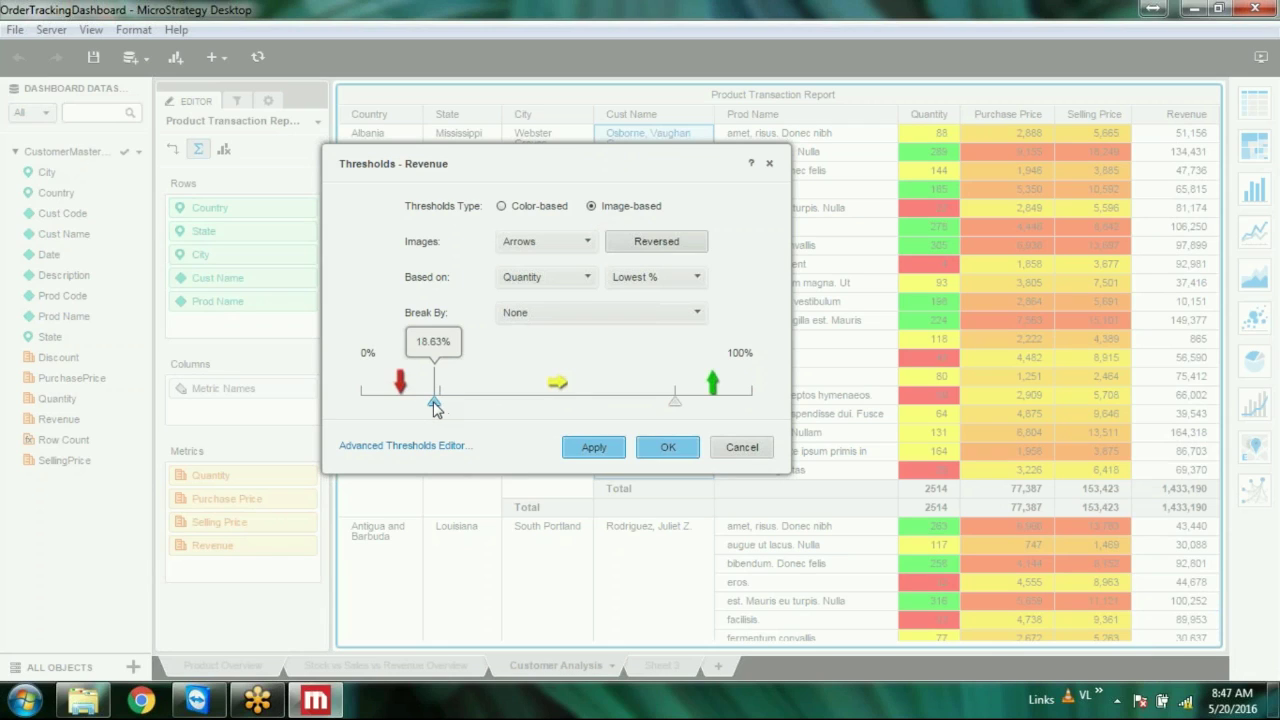
drag(440, 404, 441, 404)
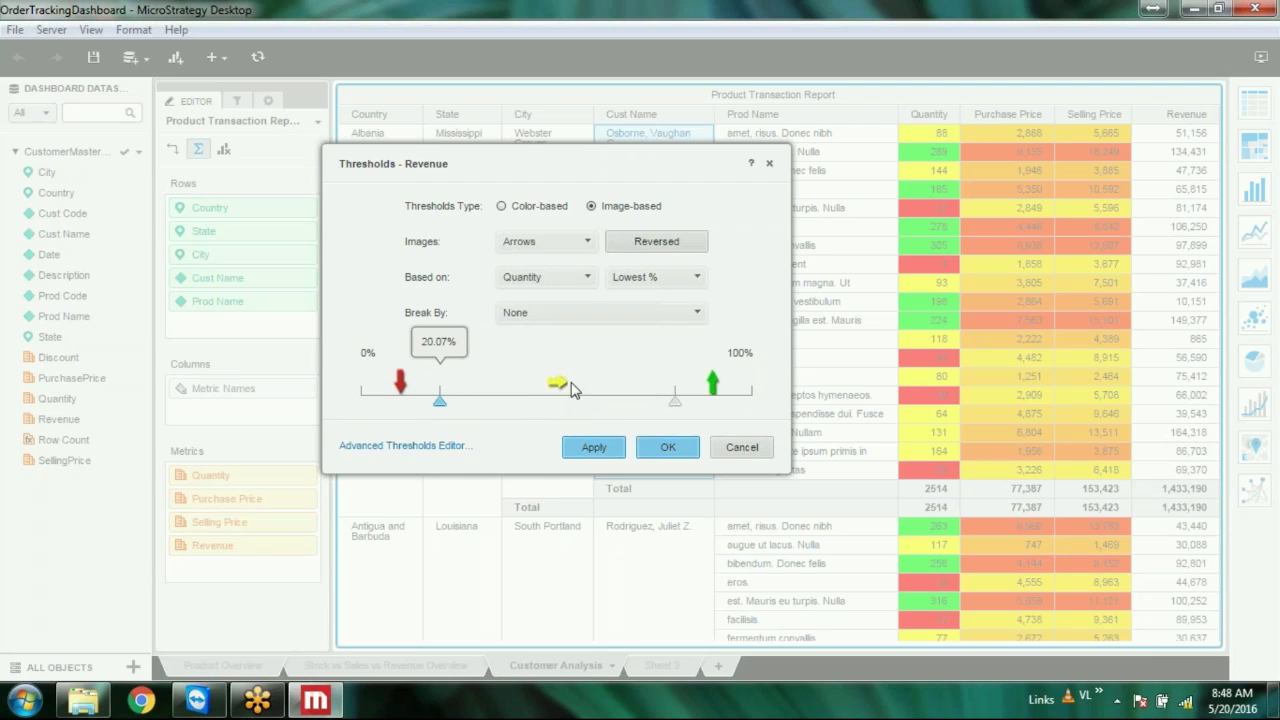
Move the upper Revenue breakpoint to about 60%, and apply and confirm the arrow thresholds
drag(678, 399, 596, 413)
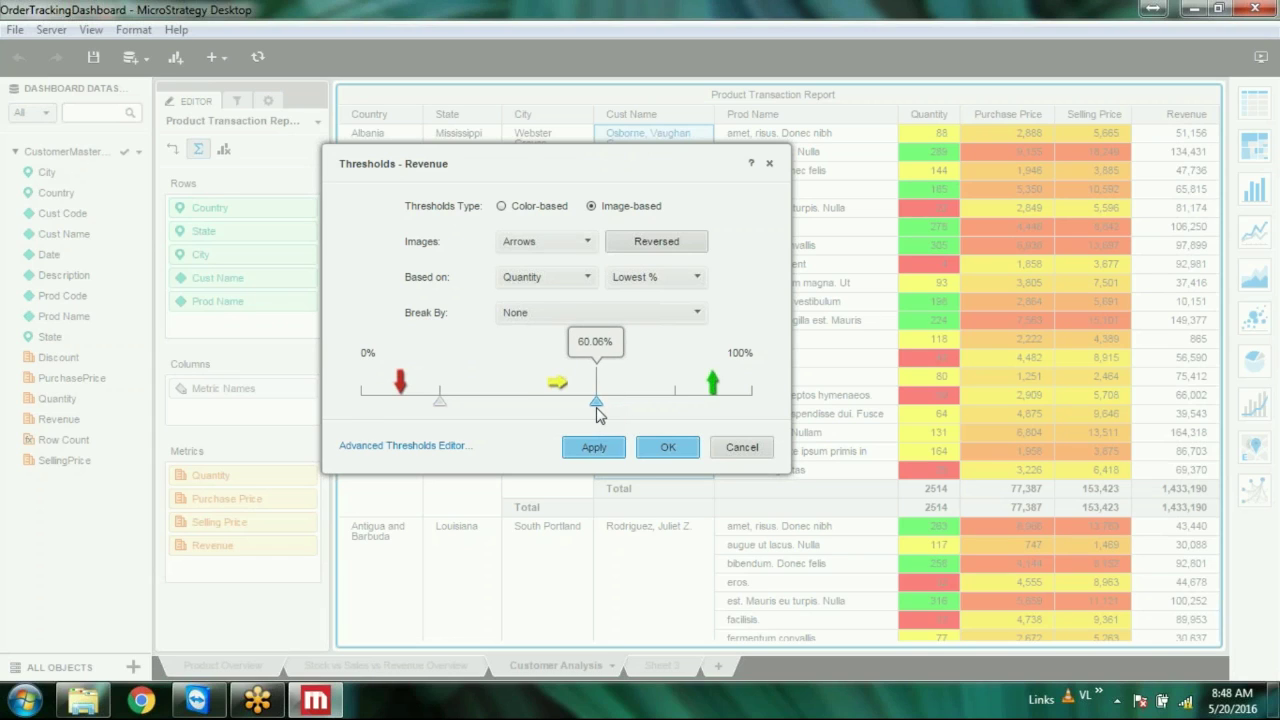
drag(597, 412, 597, 412)
click(614, 447)
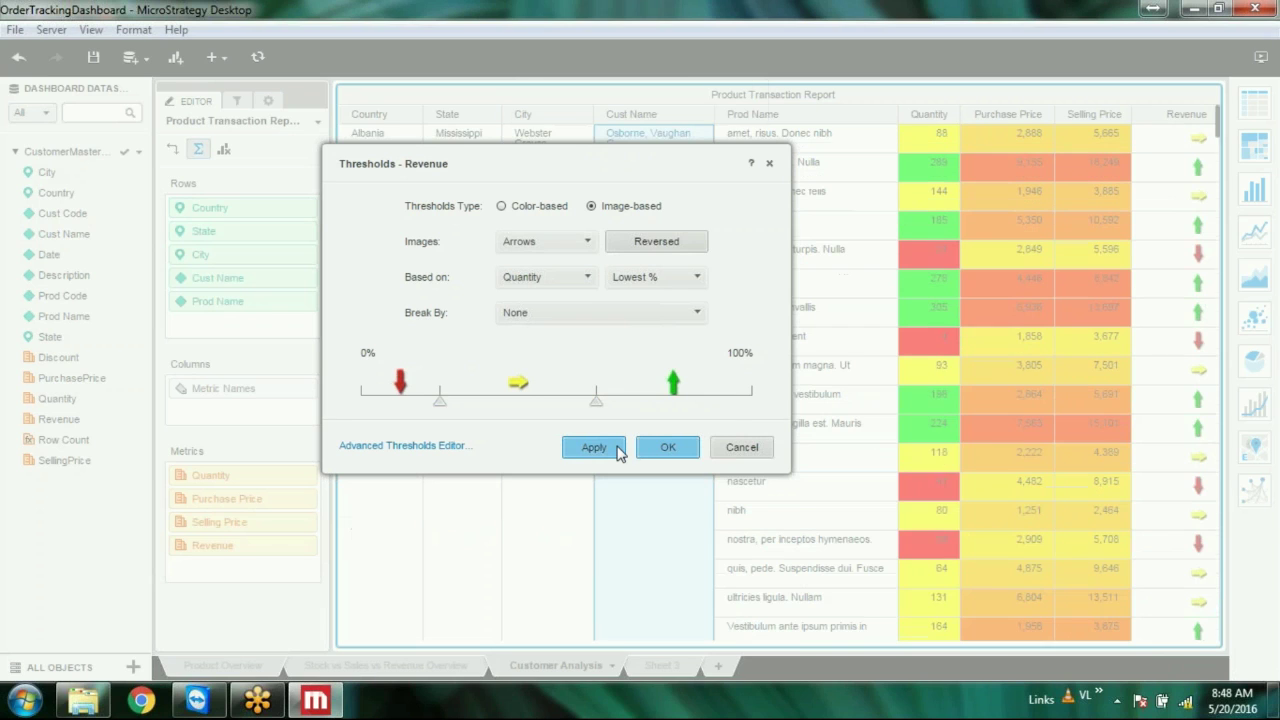
click(664, 450)
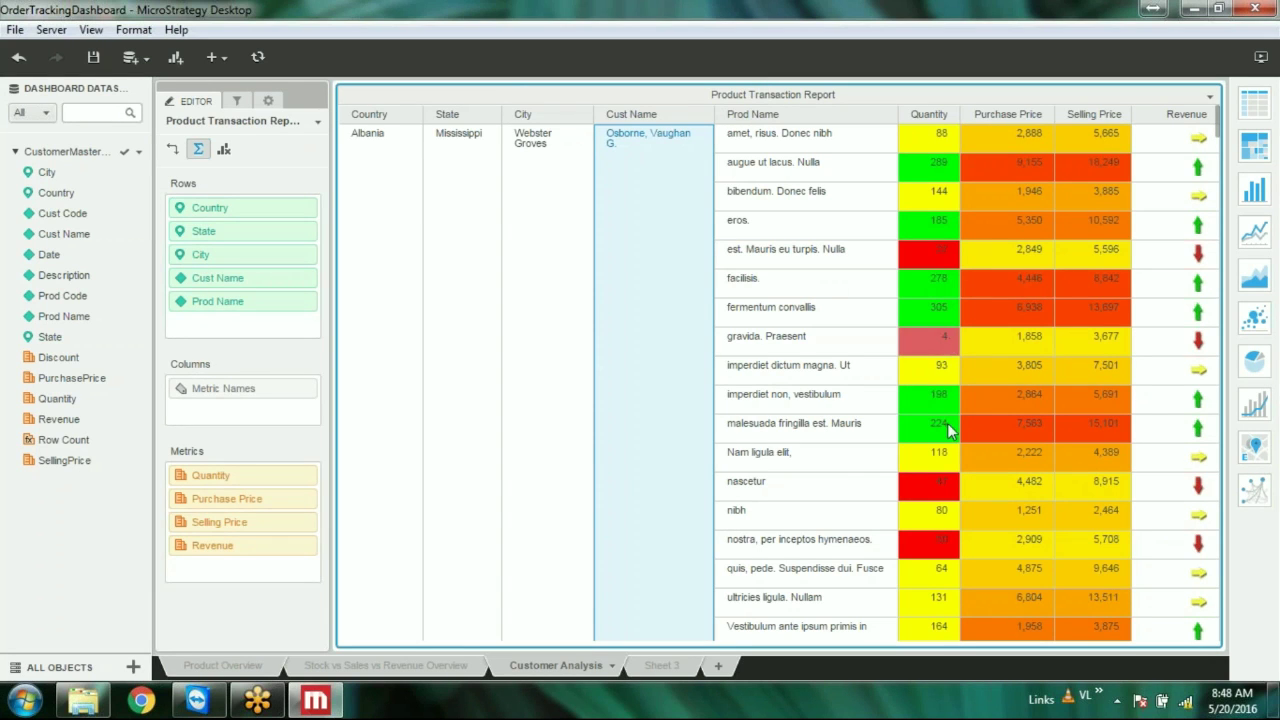
Review the Revenue arrows alongside the color-coded metrics across the countries in the report
scroll(842, 343, down, 10)
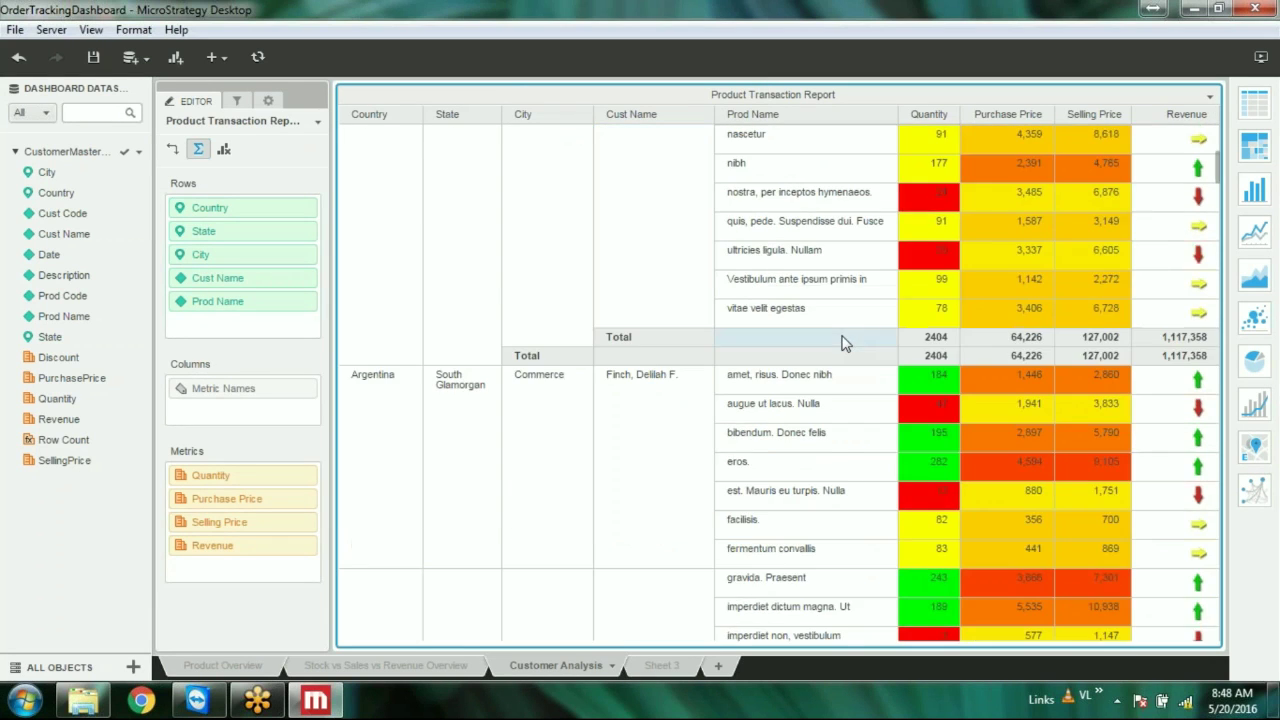
scroll(842, 343, down, 10)
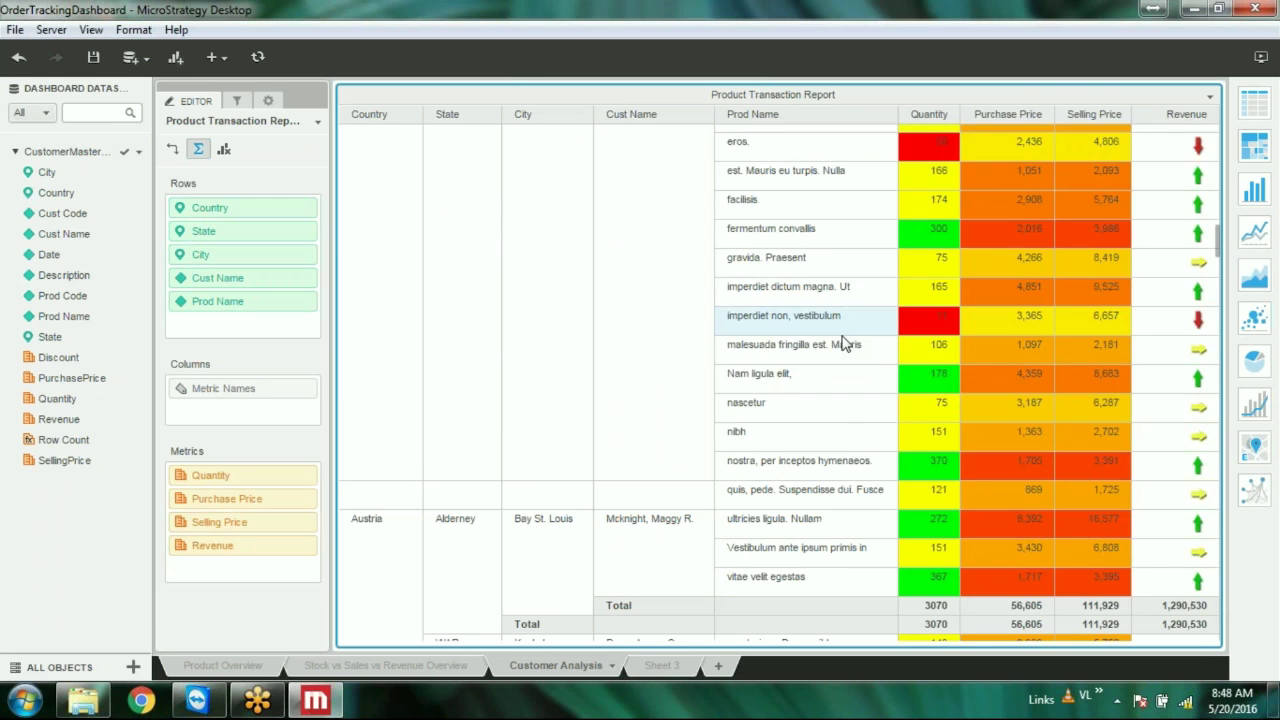
scroll(842, 343, down, 15)
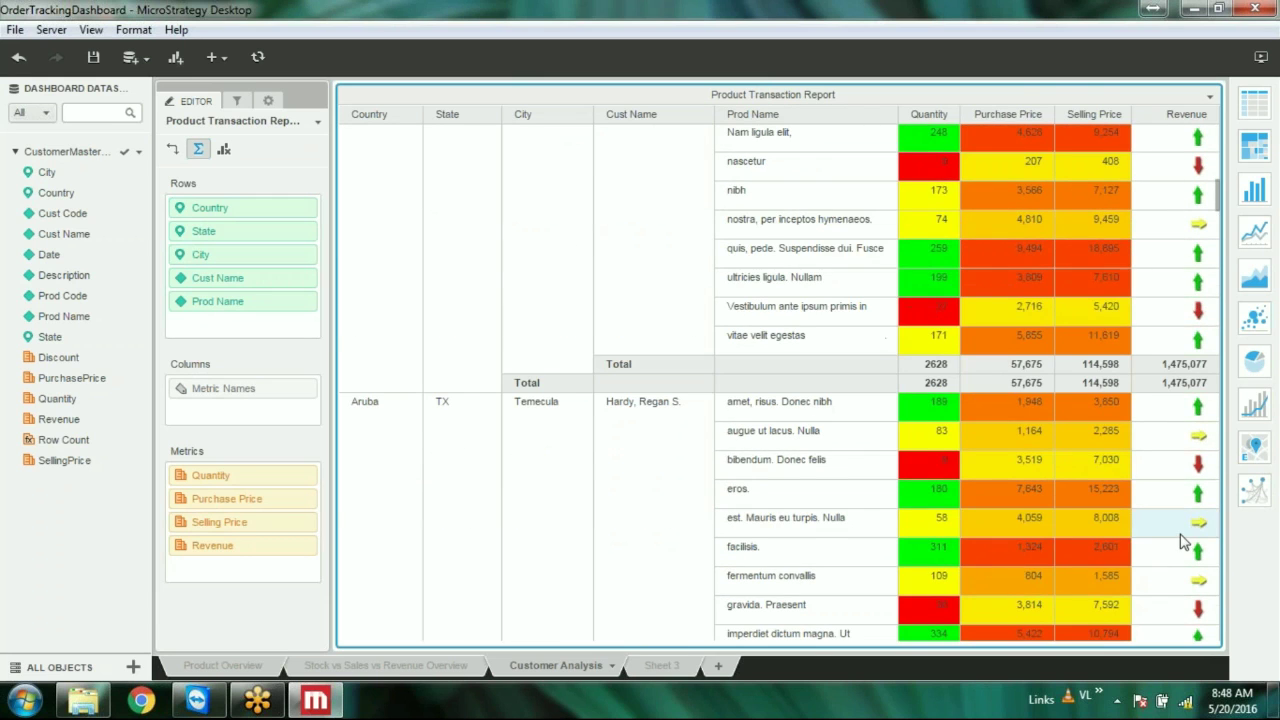
scroll(1198, 484, up, 3)
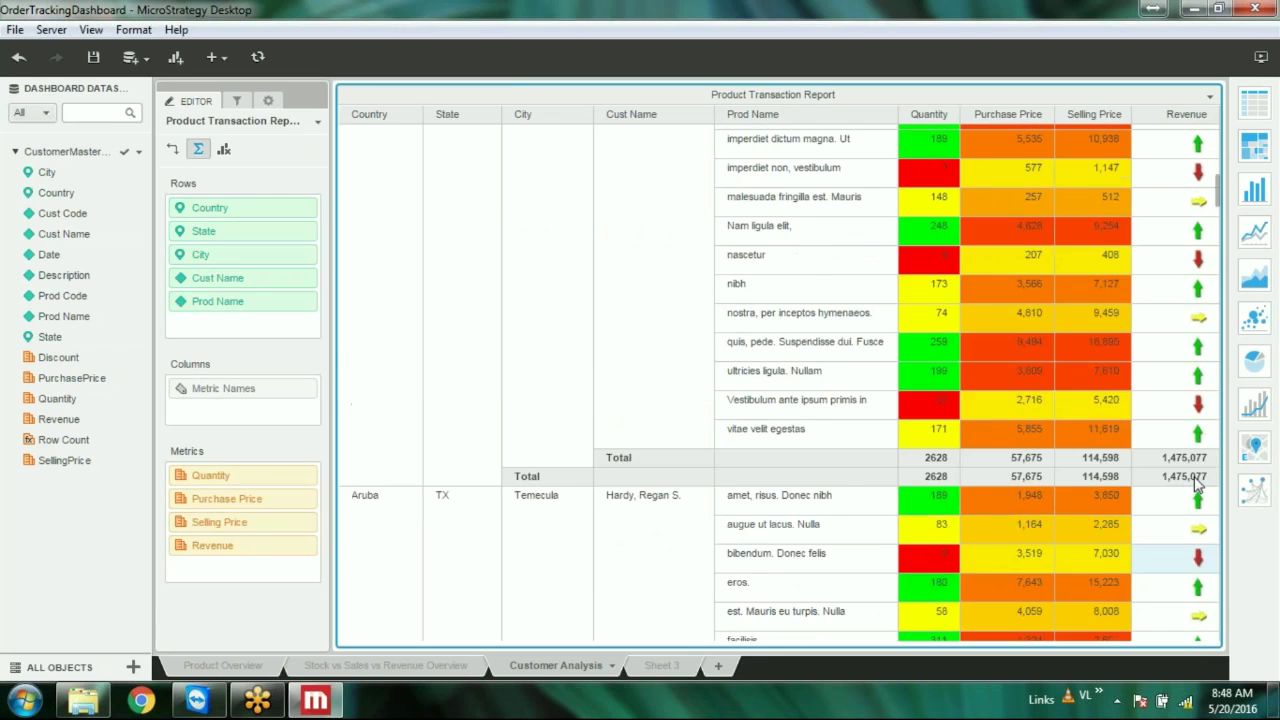
scroll(1198, 484, up, 10)
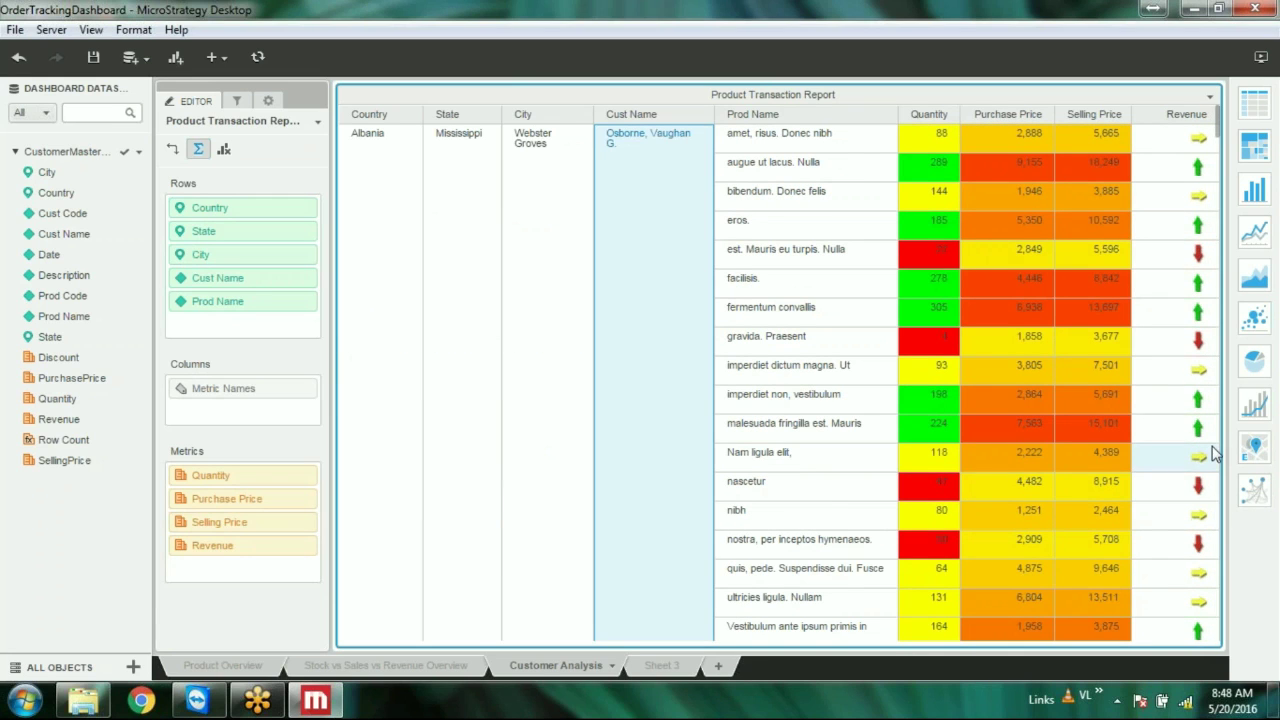
Reopen the Revenue thresholds, try the color-based type, and return to the image-based Arrows and apply them
click(1209, 116)
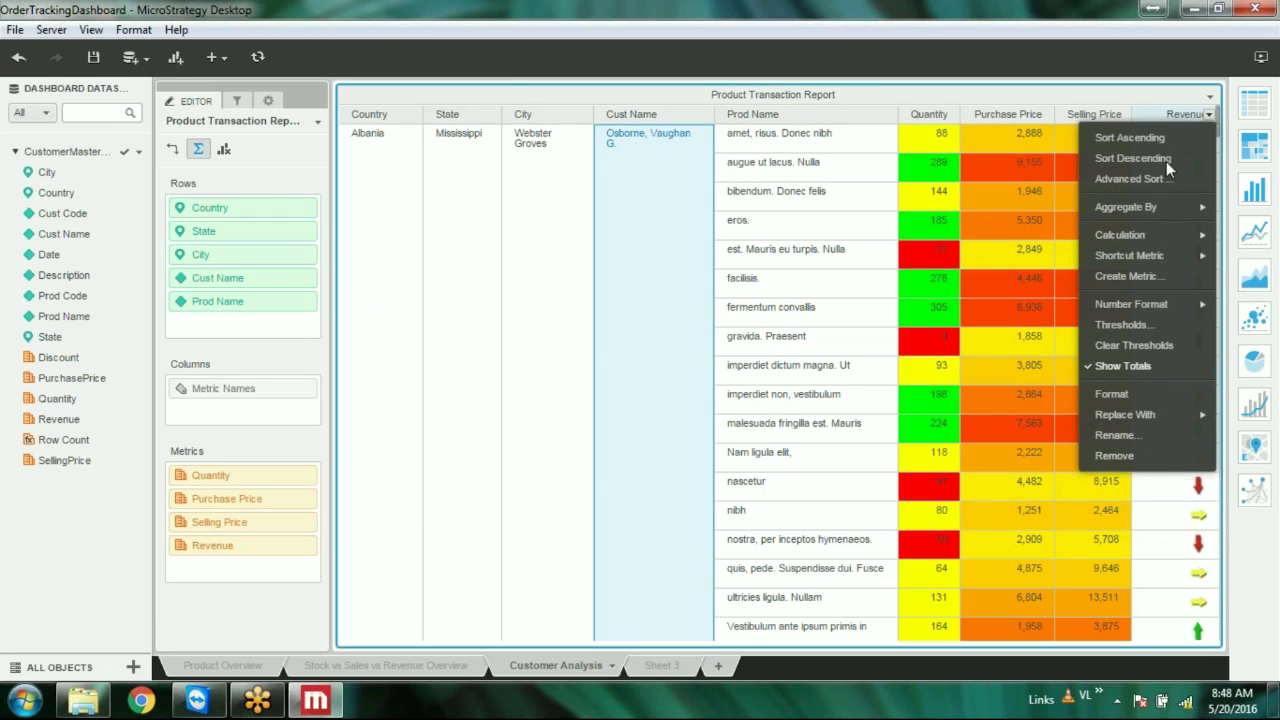
click(1116, 324)
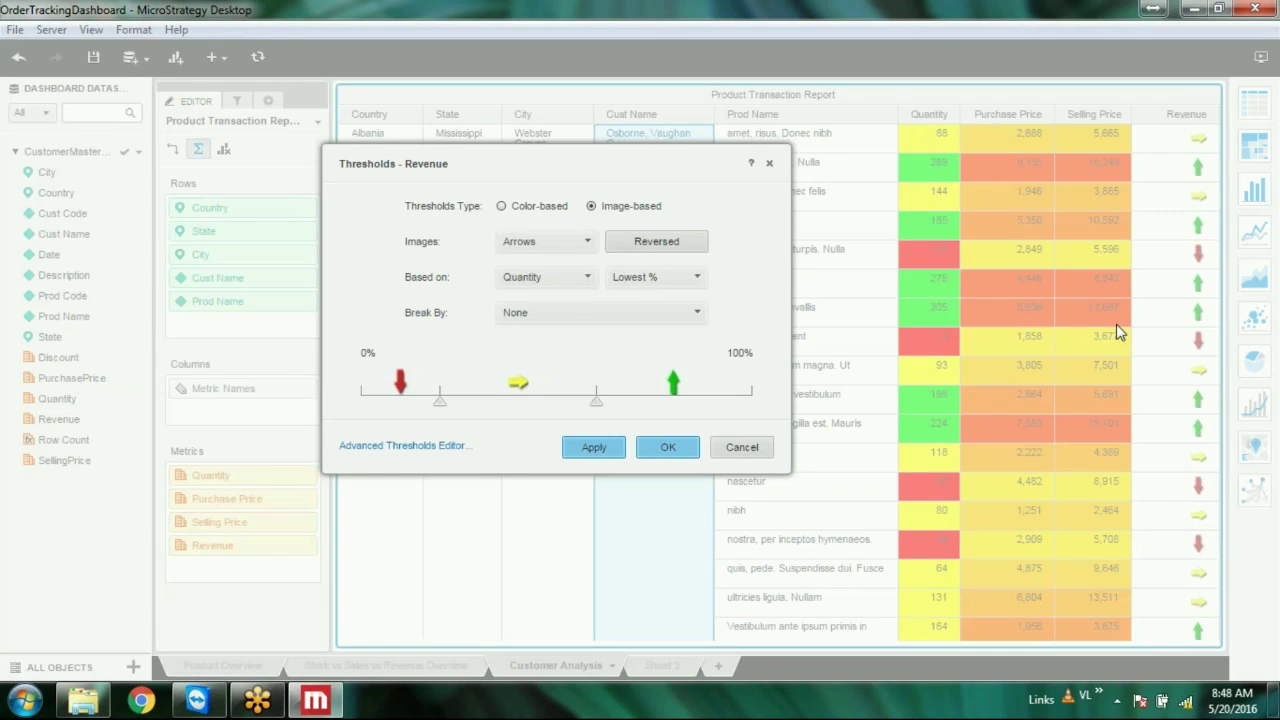
click(501, 206)
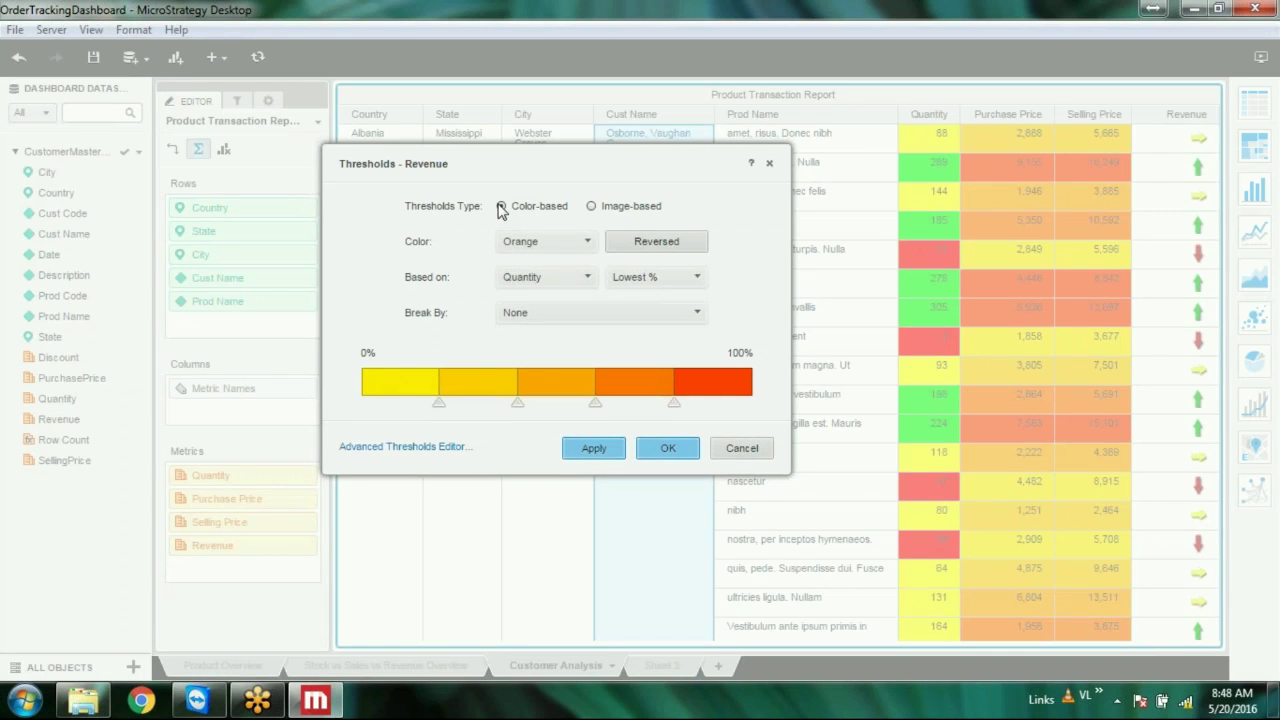
click(592, 207)
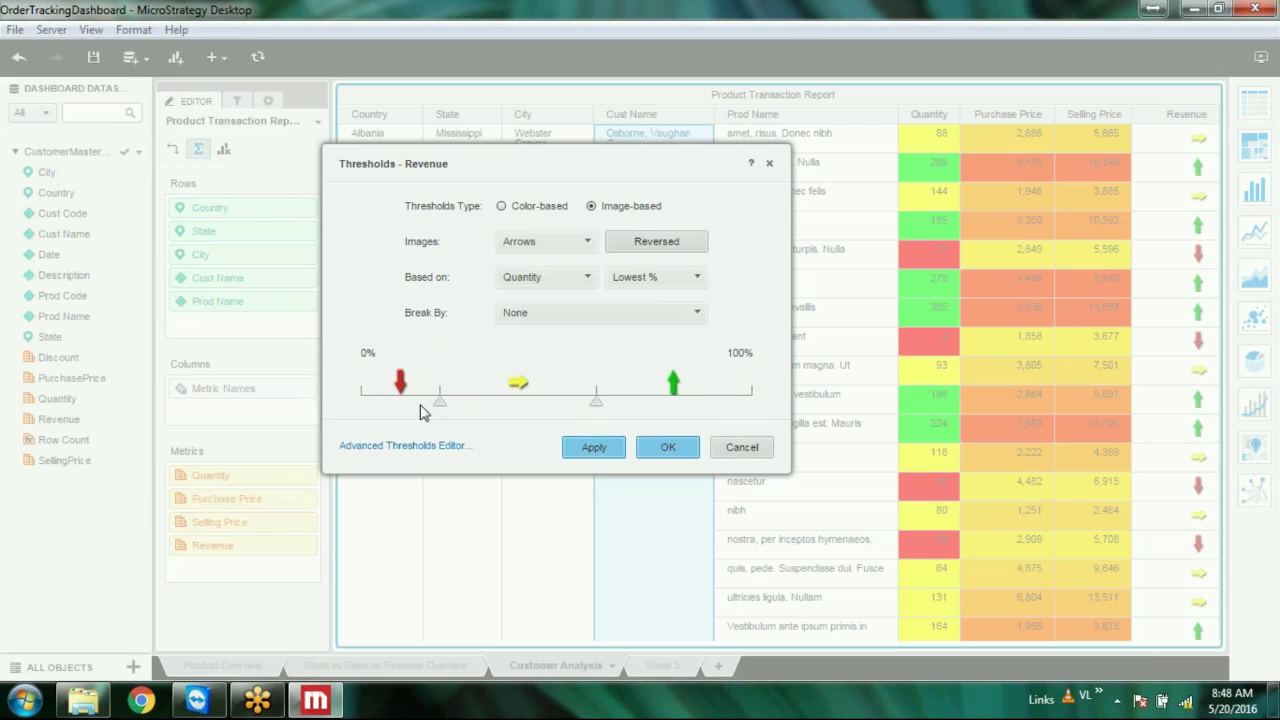
click(600, 450)
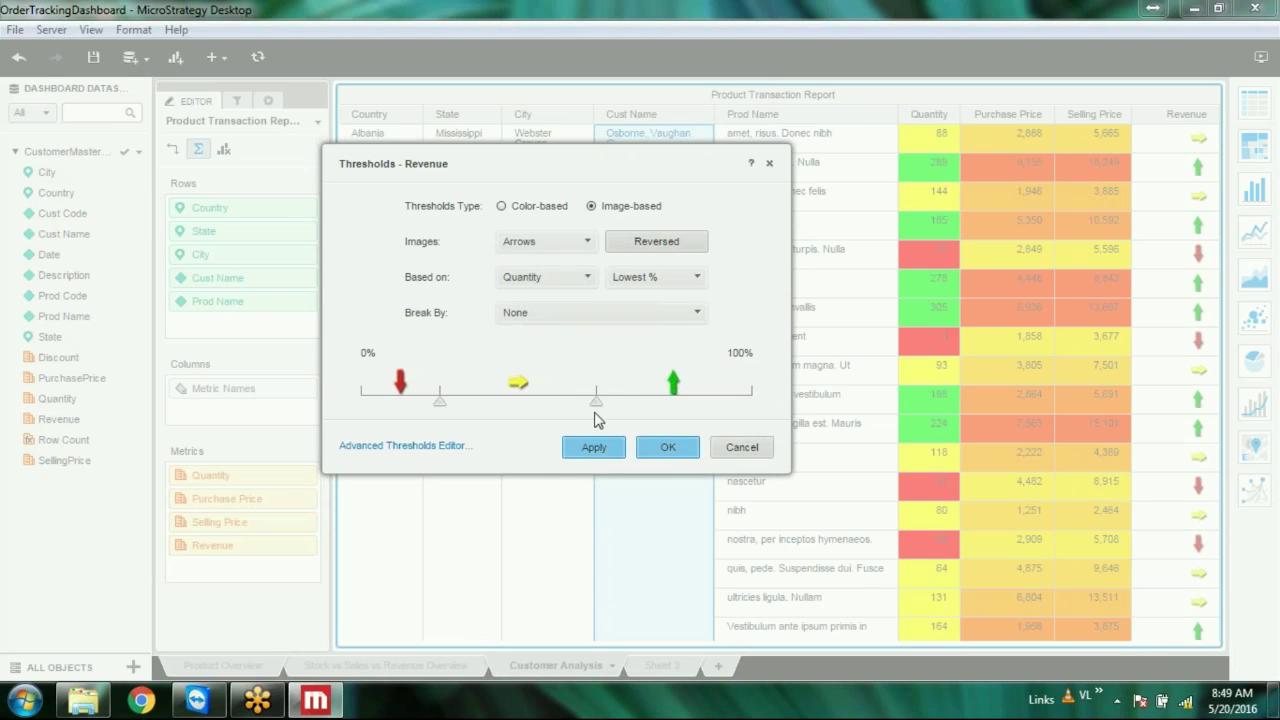
Open the advanced editor for the Revenue thresholds and the format settings of the first condition, the red arrow
mouse_move(597, 405)
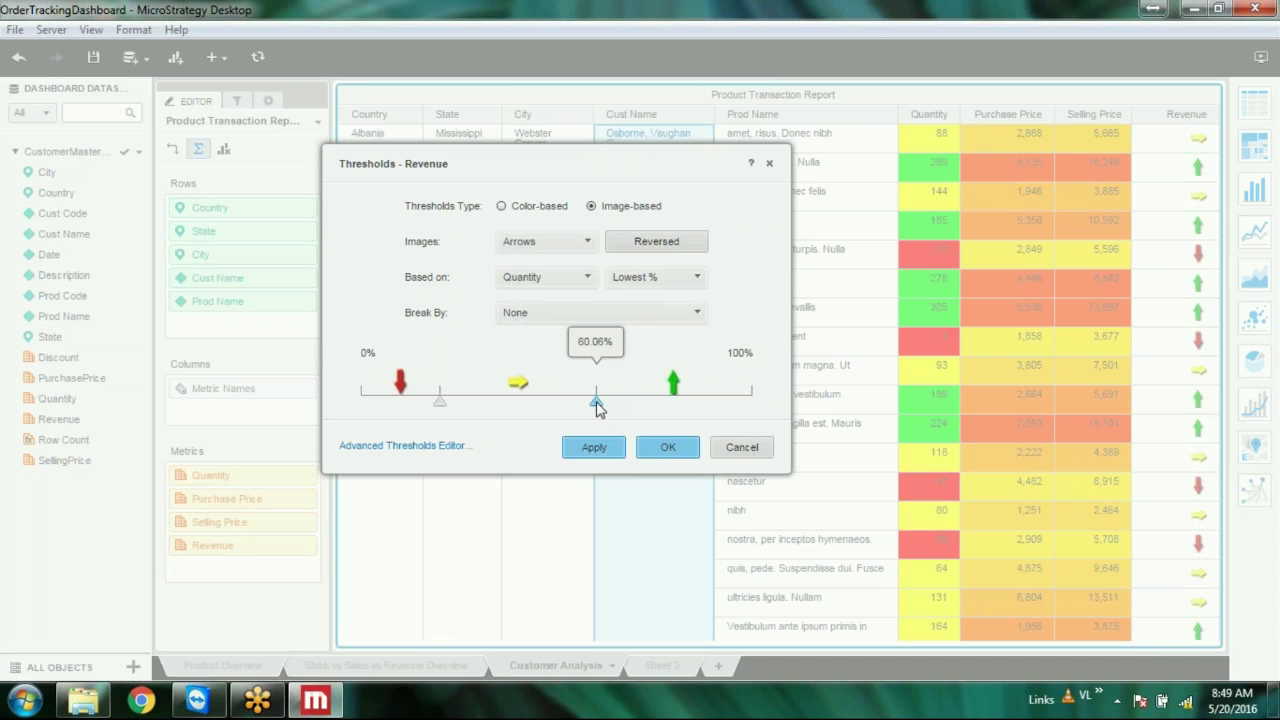
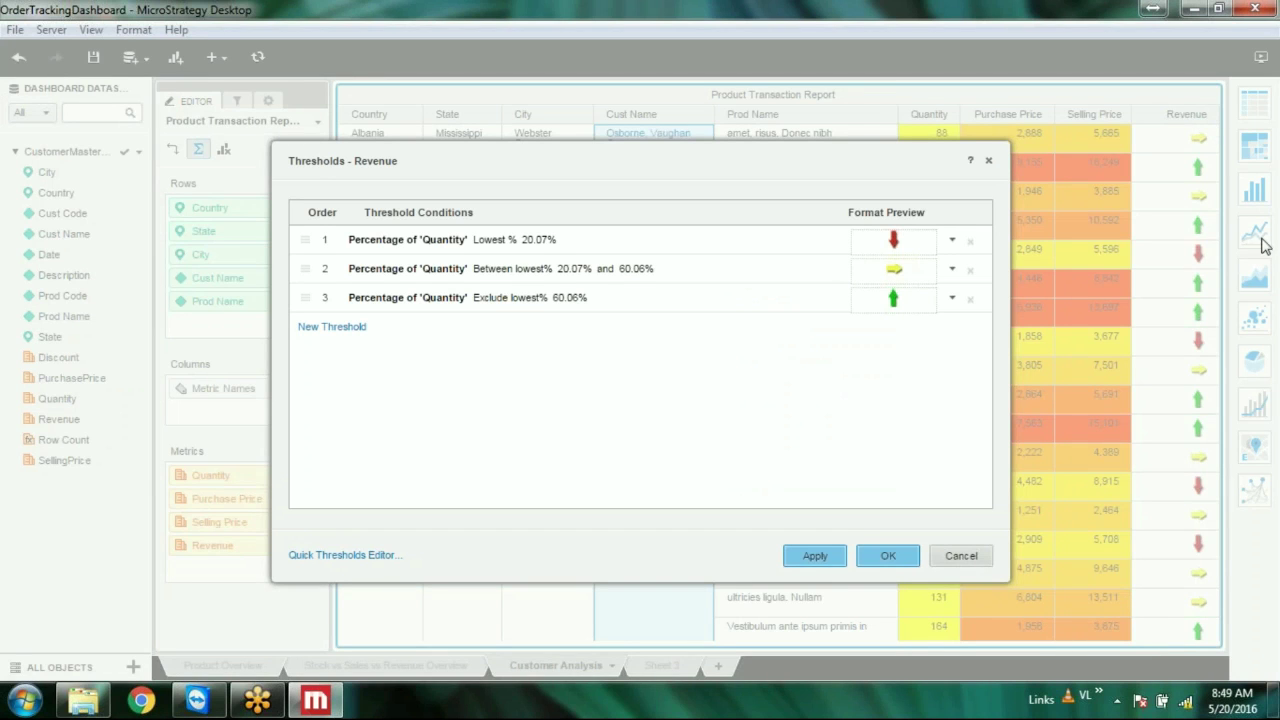
mouse_move(805, 243)
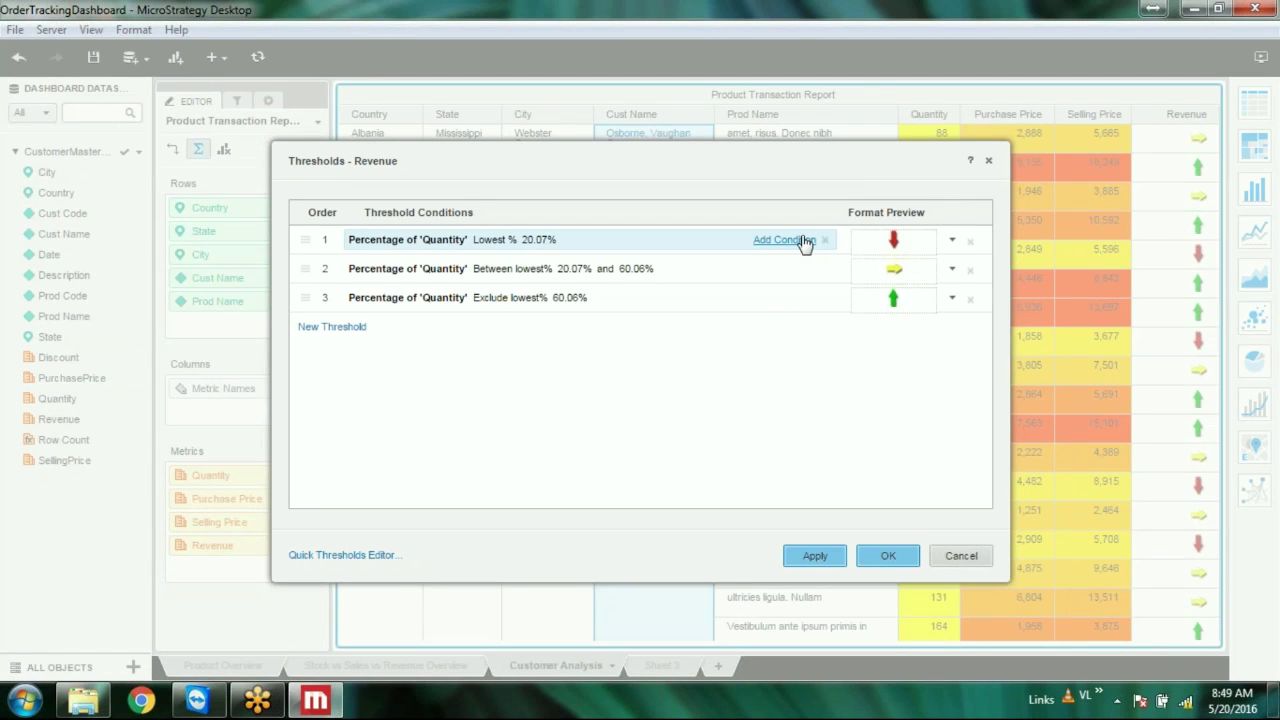
click(893, 248)
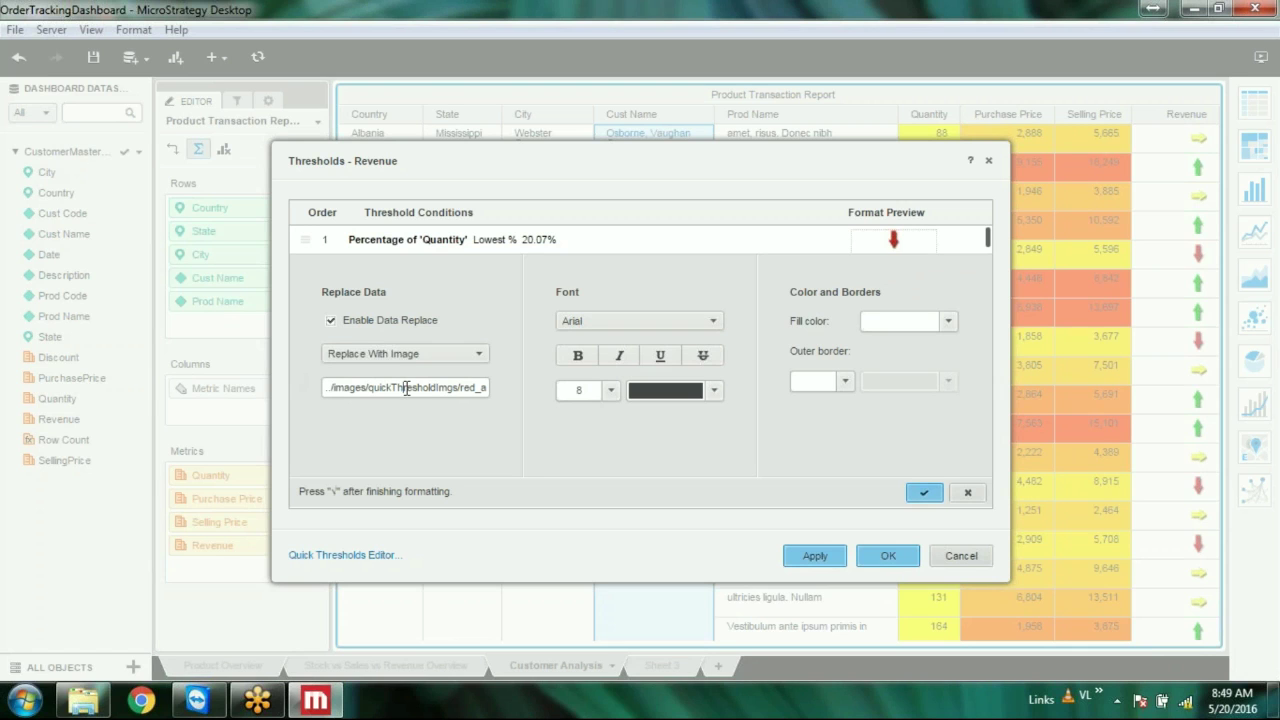
Switch to File Explorer and open the Source folder inside Order Tracking Dashboard
click(85, 702)
click(463, 320)
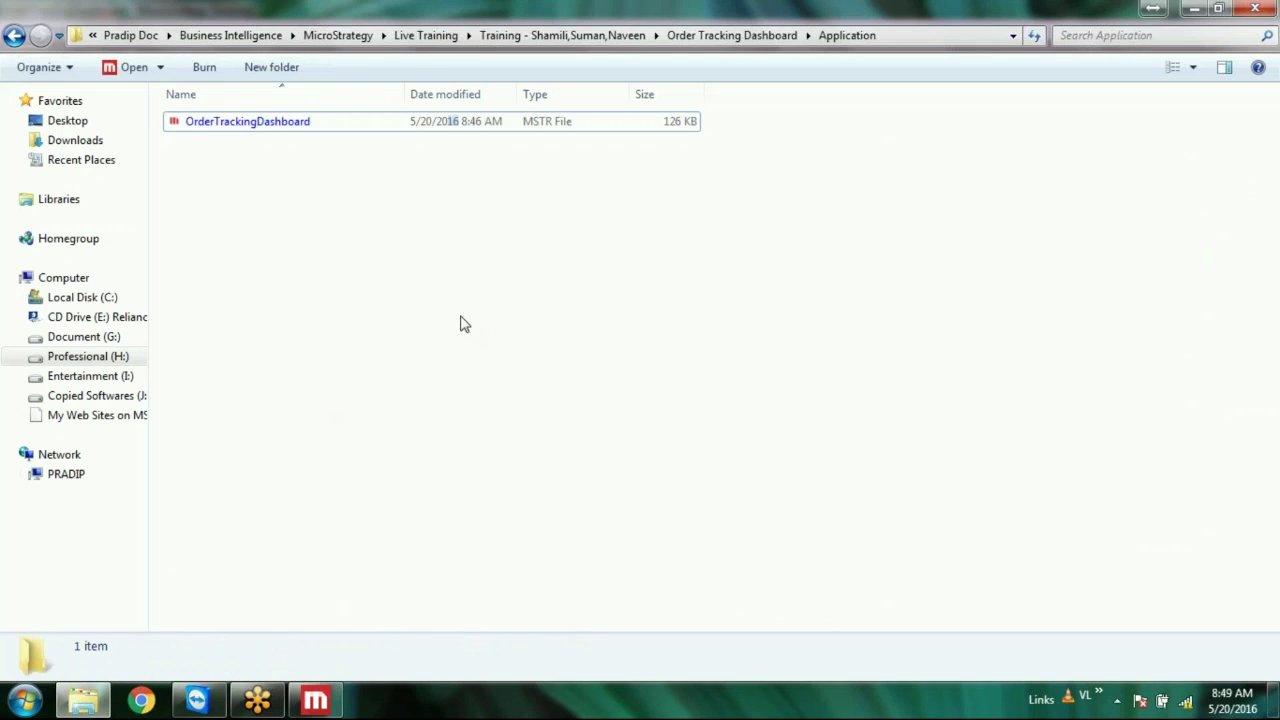
click(686, 40)
double_click(232, 184)
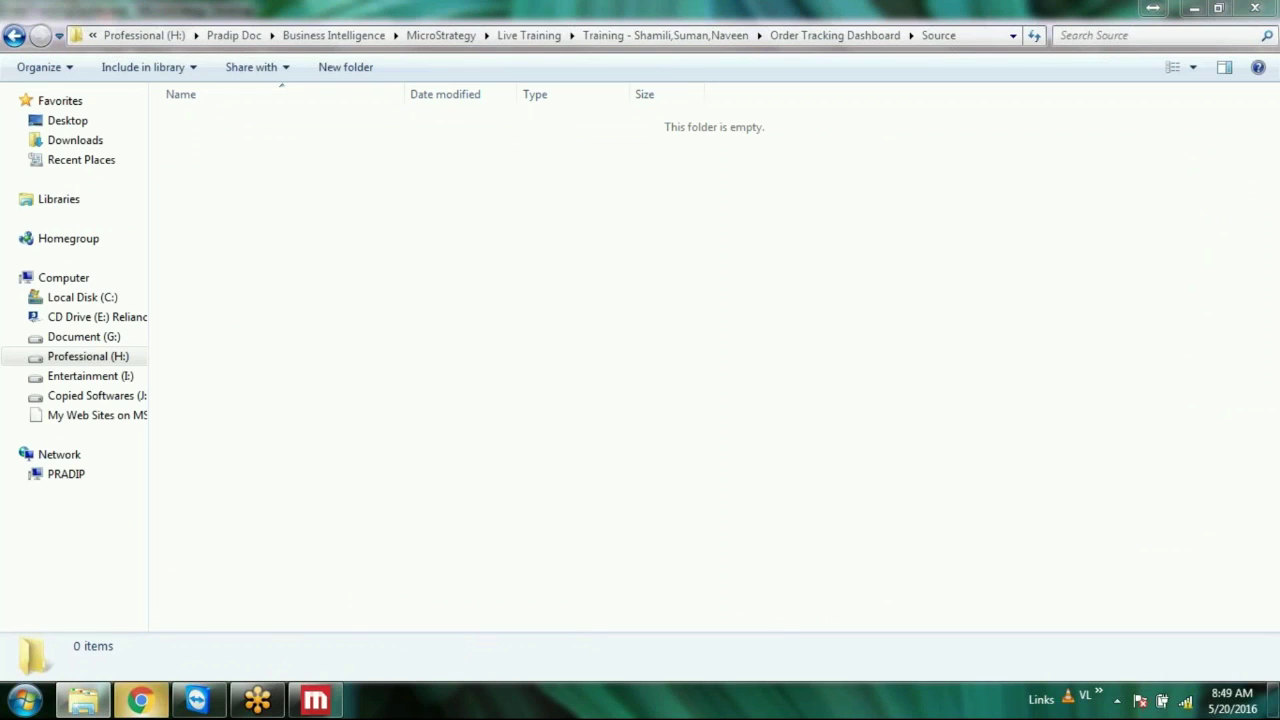
Switch to Chrome, search Google for "arrow" and show the image results
click(141, 700)
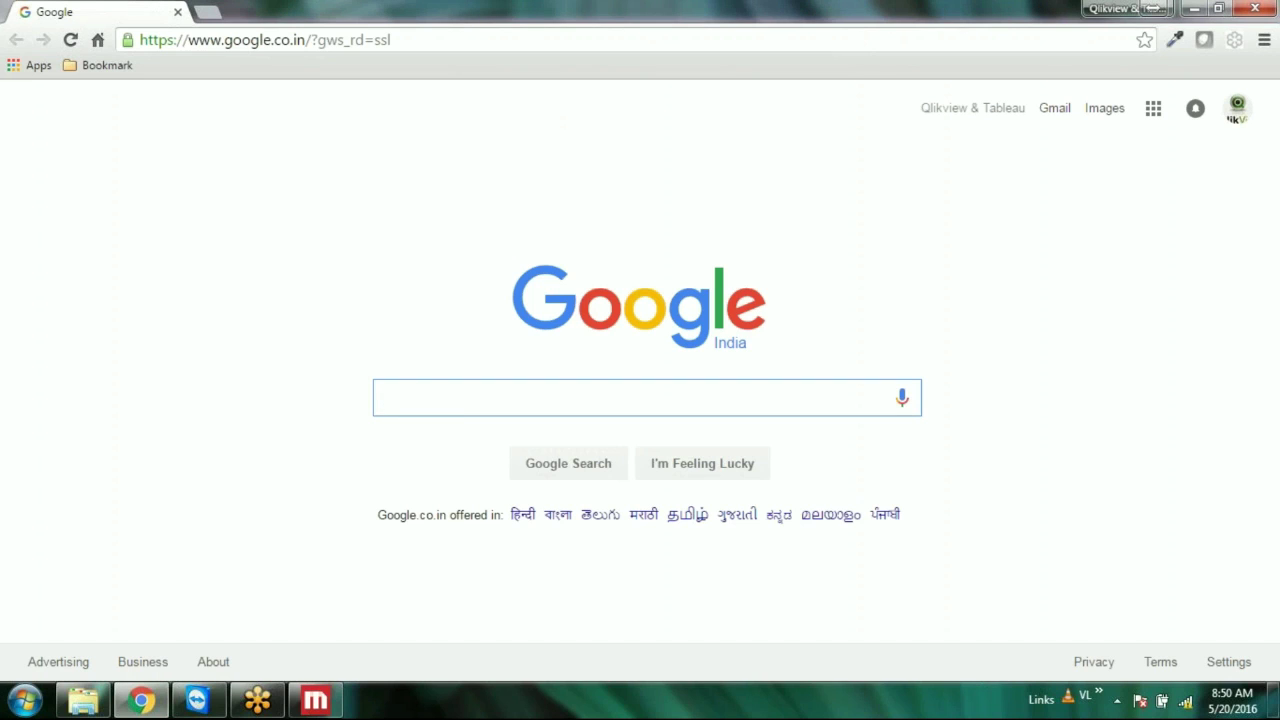
text(rr)
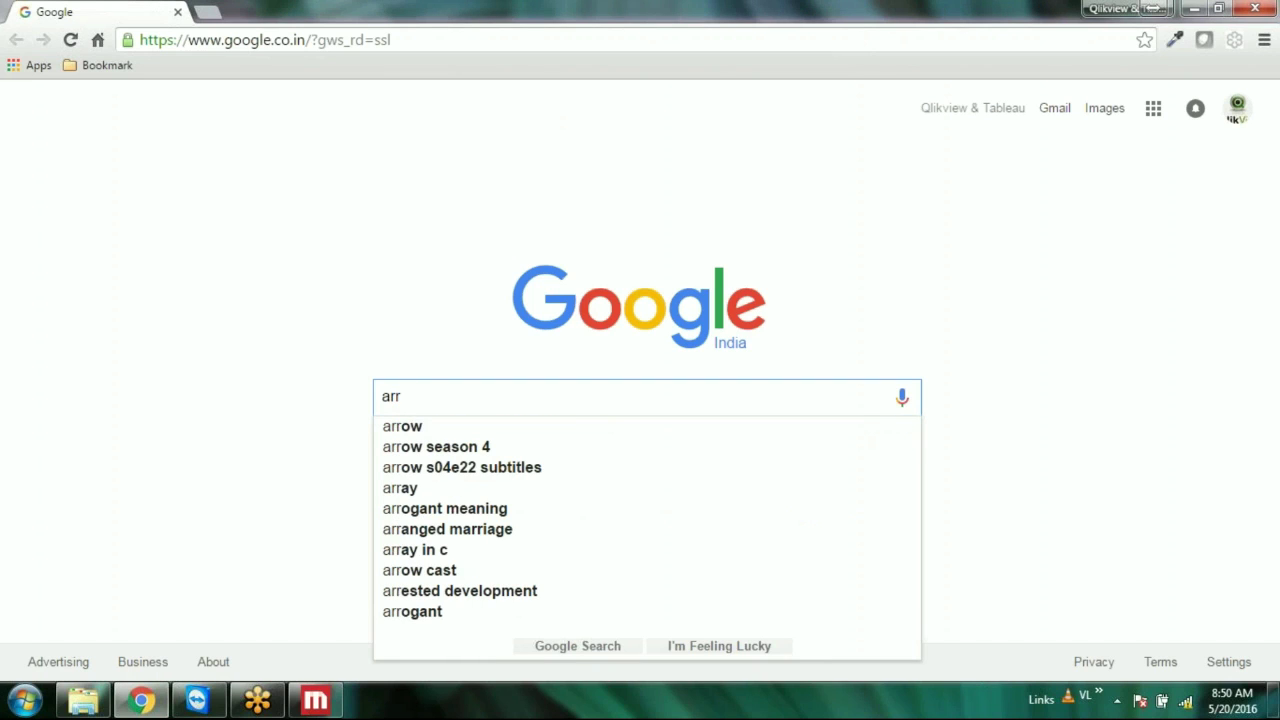
text(ow)
key(Return)
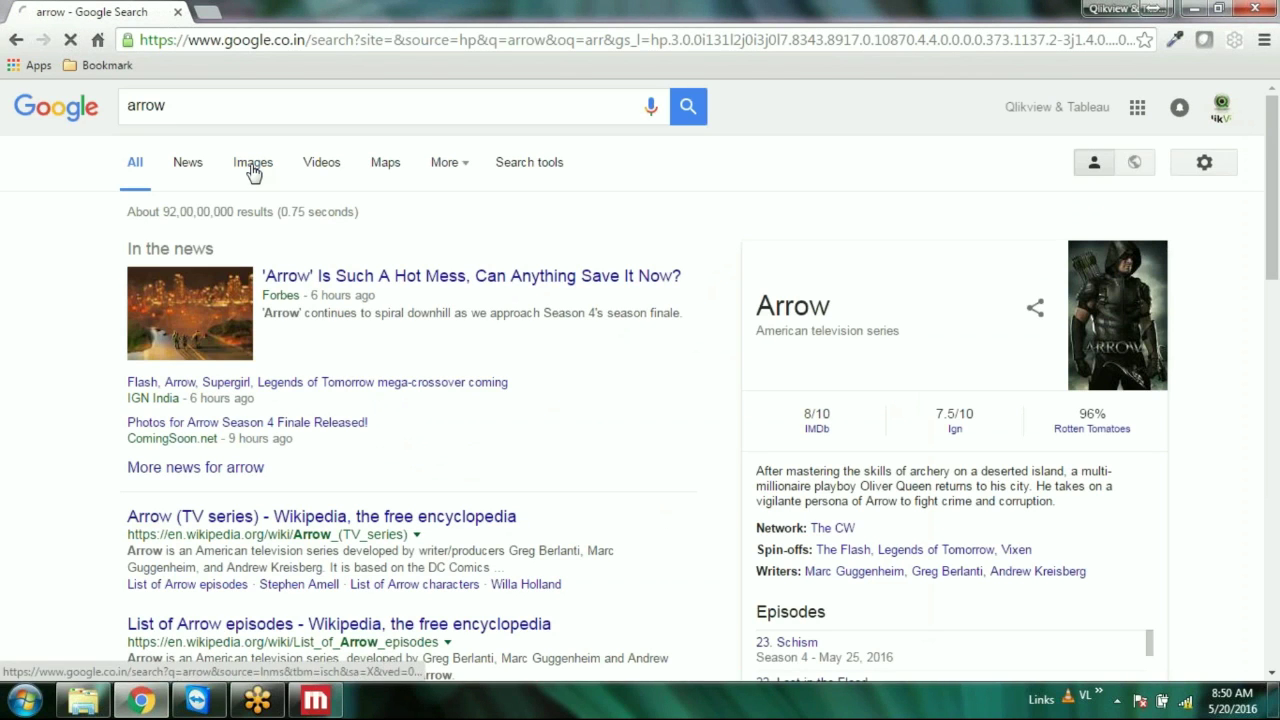
click(252, 170)
Refine the image search to the suggested phrase "arrow icon png"
click(289, 104)
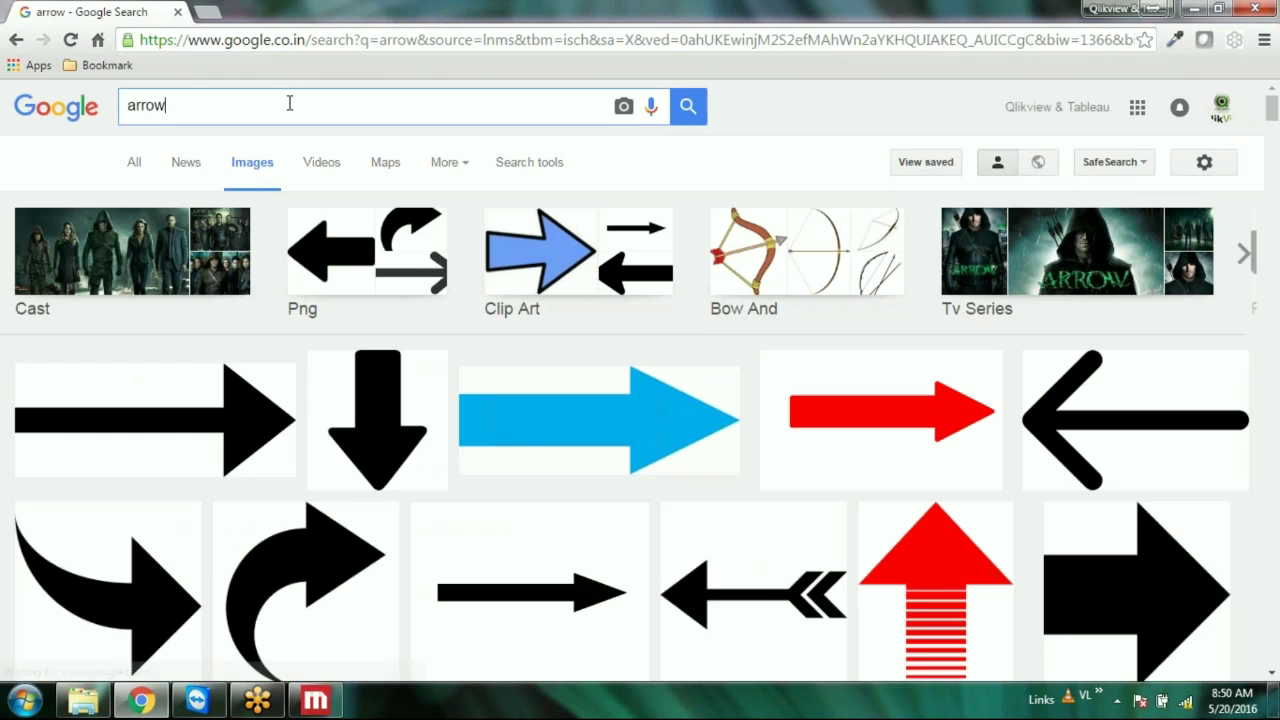
text(icon)
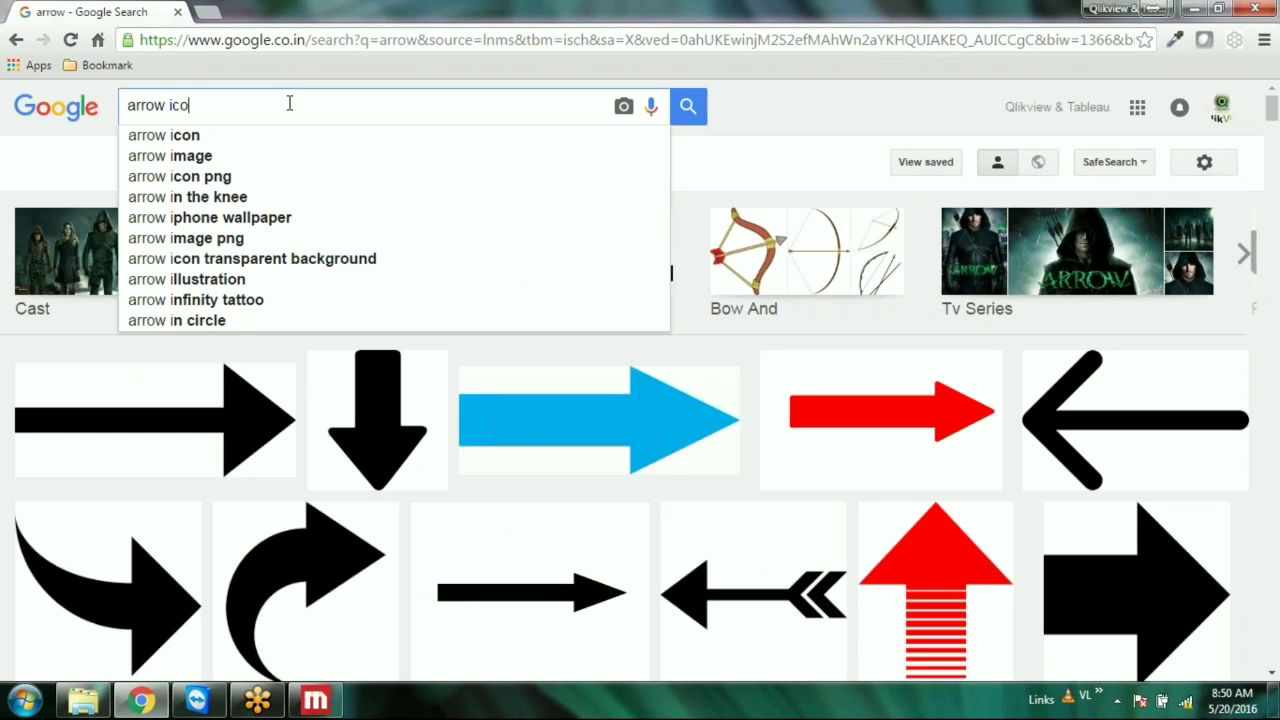
key(Down)
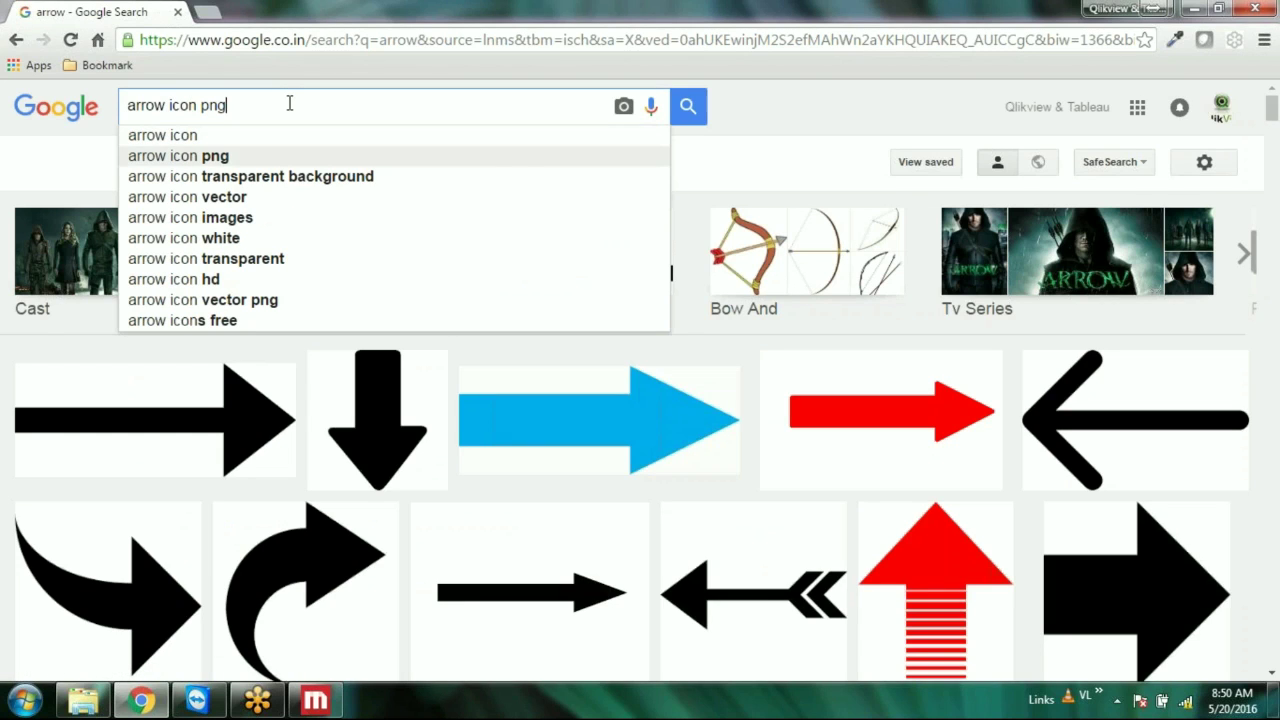
key(Return)
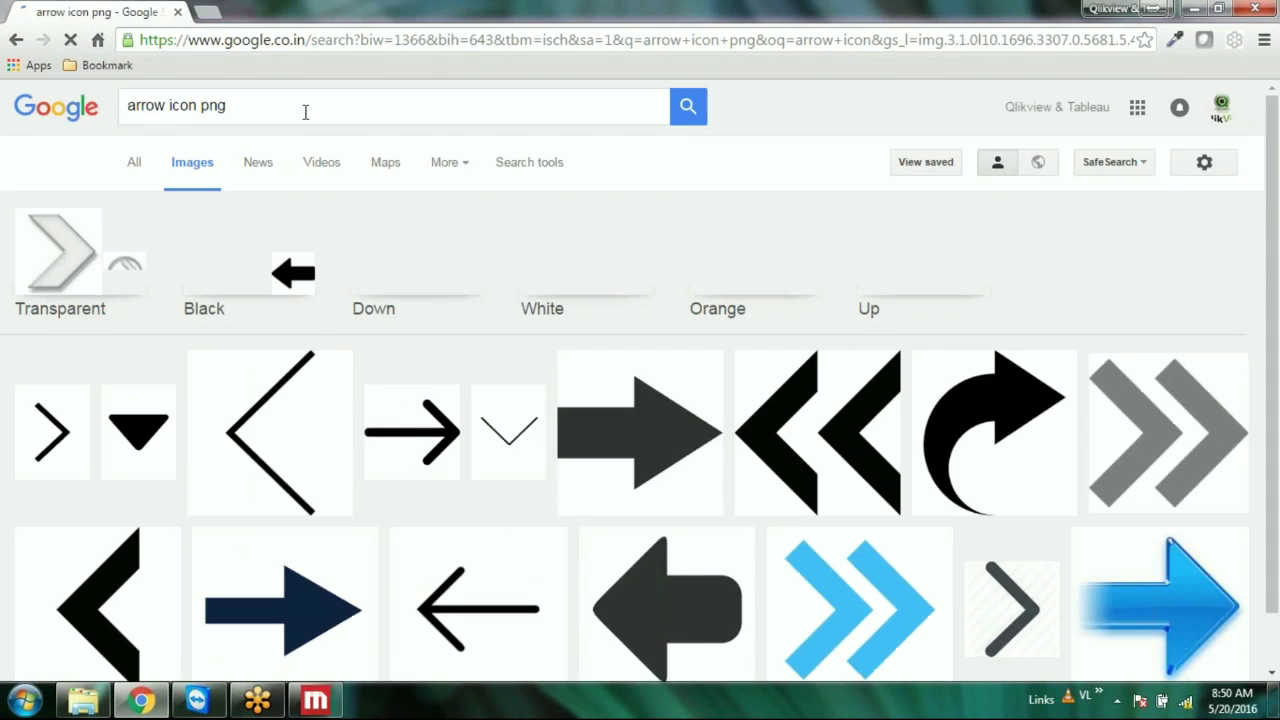
Filter the image results to Icon size and narrow them to exactly 16 × 16 px
click(511, 165)
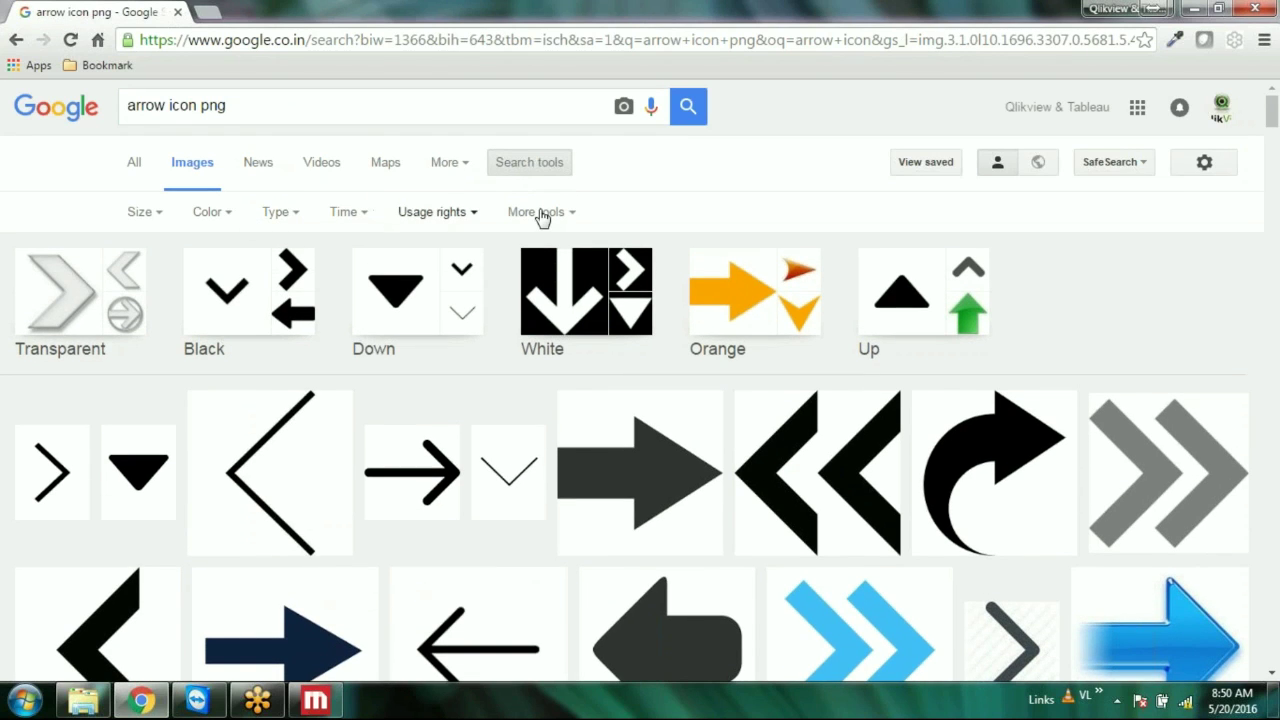
click(155, 216)
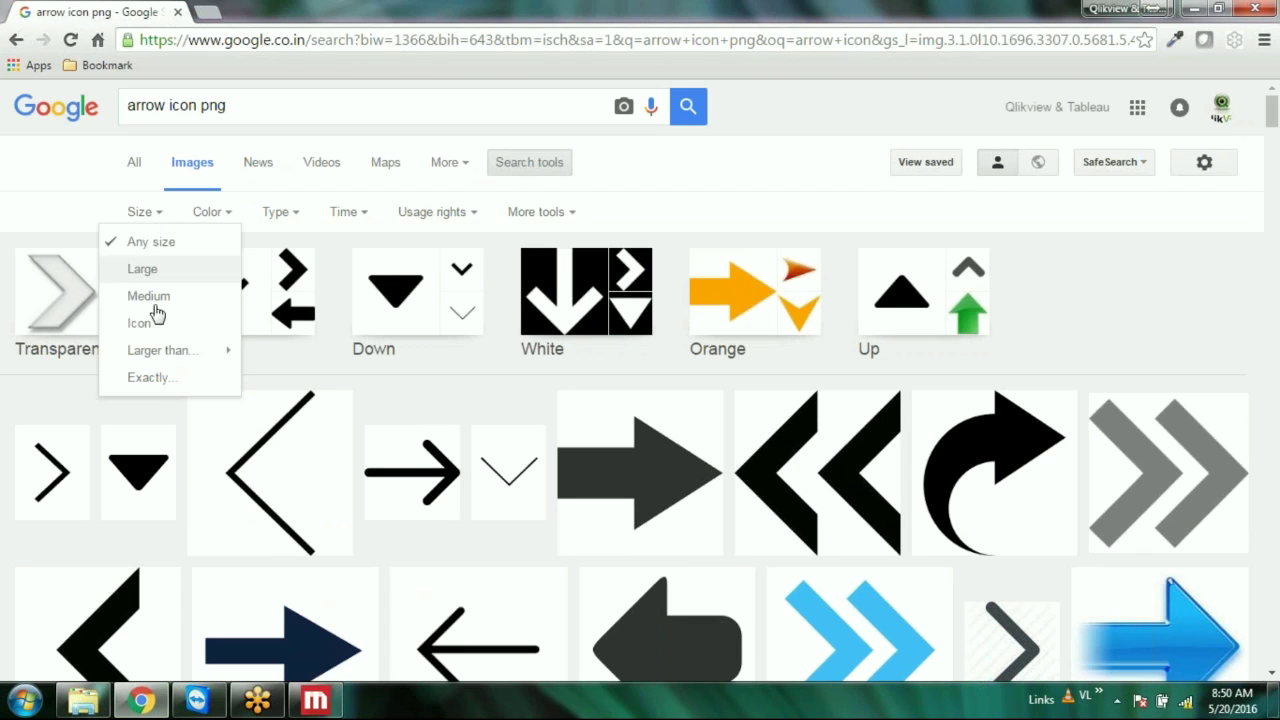
click(157, 328)
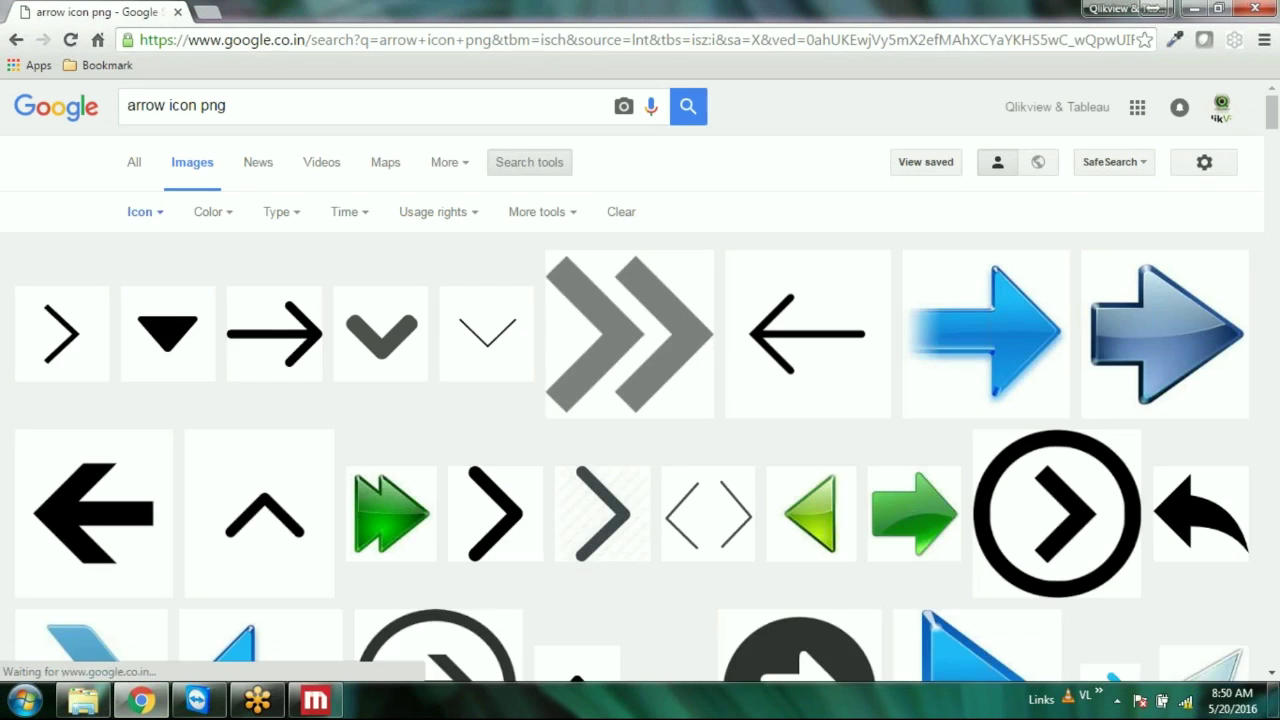
click(140, 211)
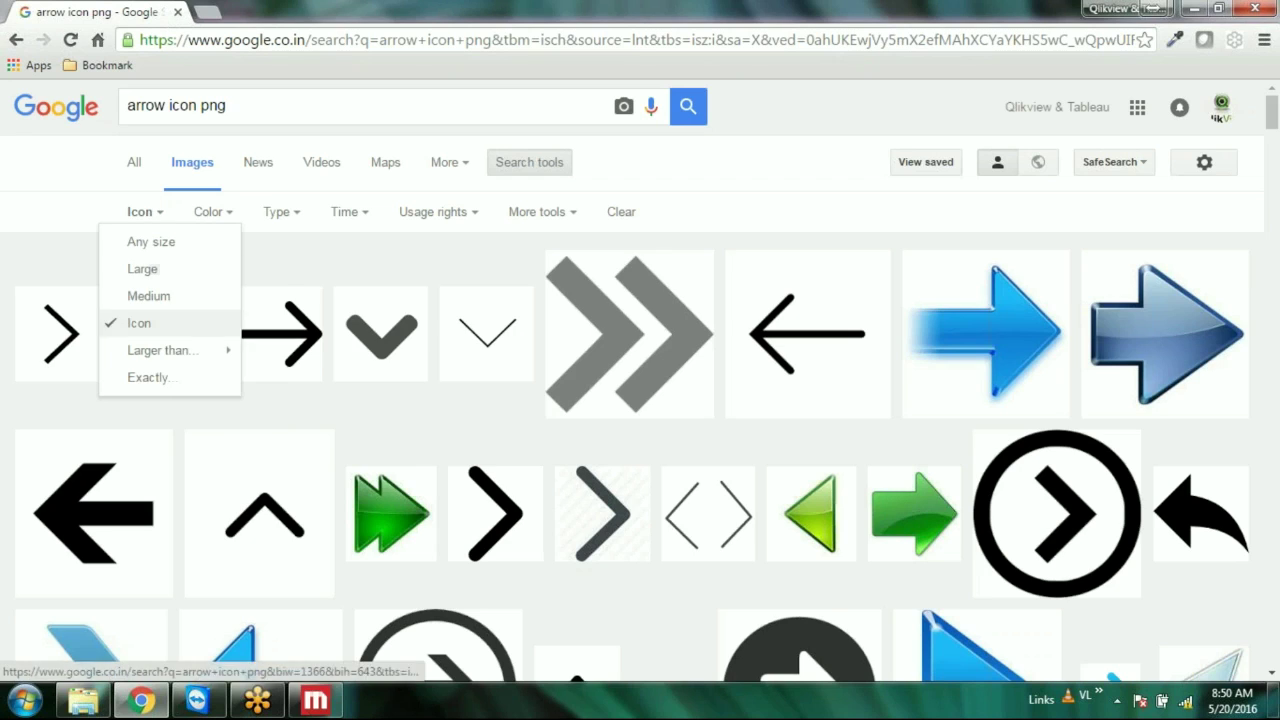
click(177, 379)
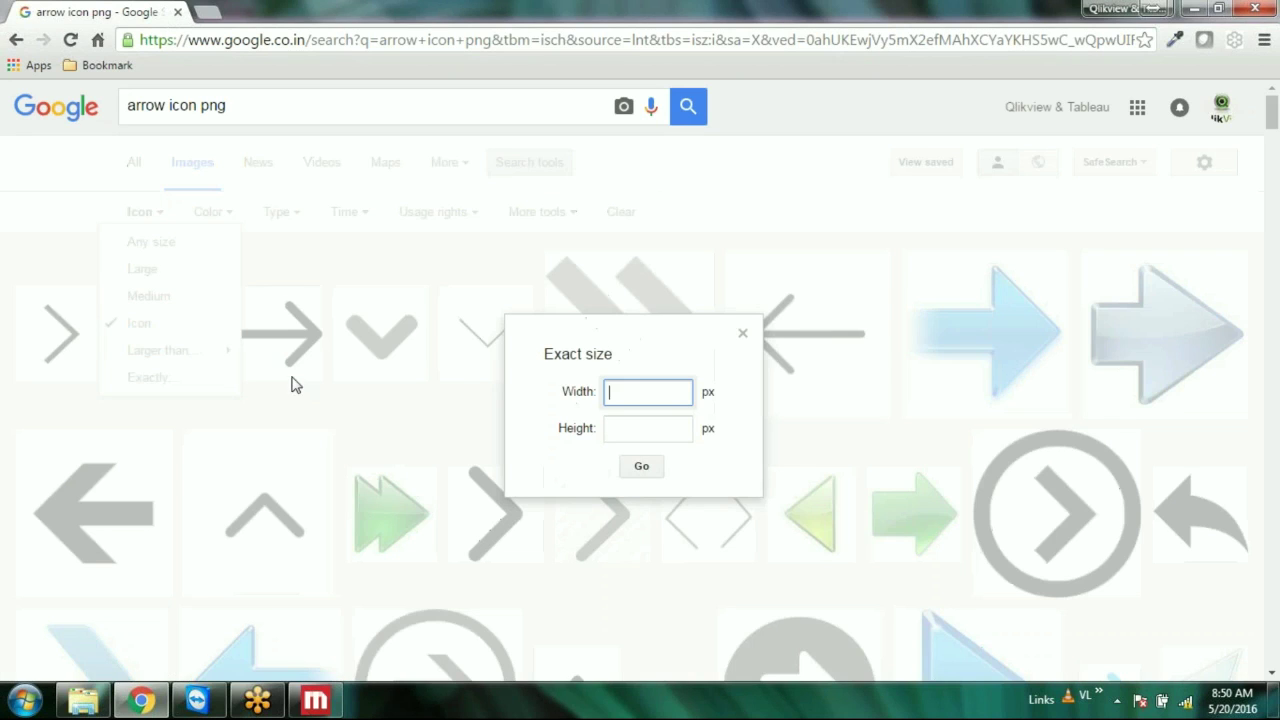
text(16)
key(Tab)
text(1)
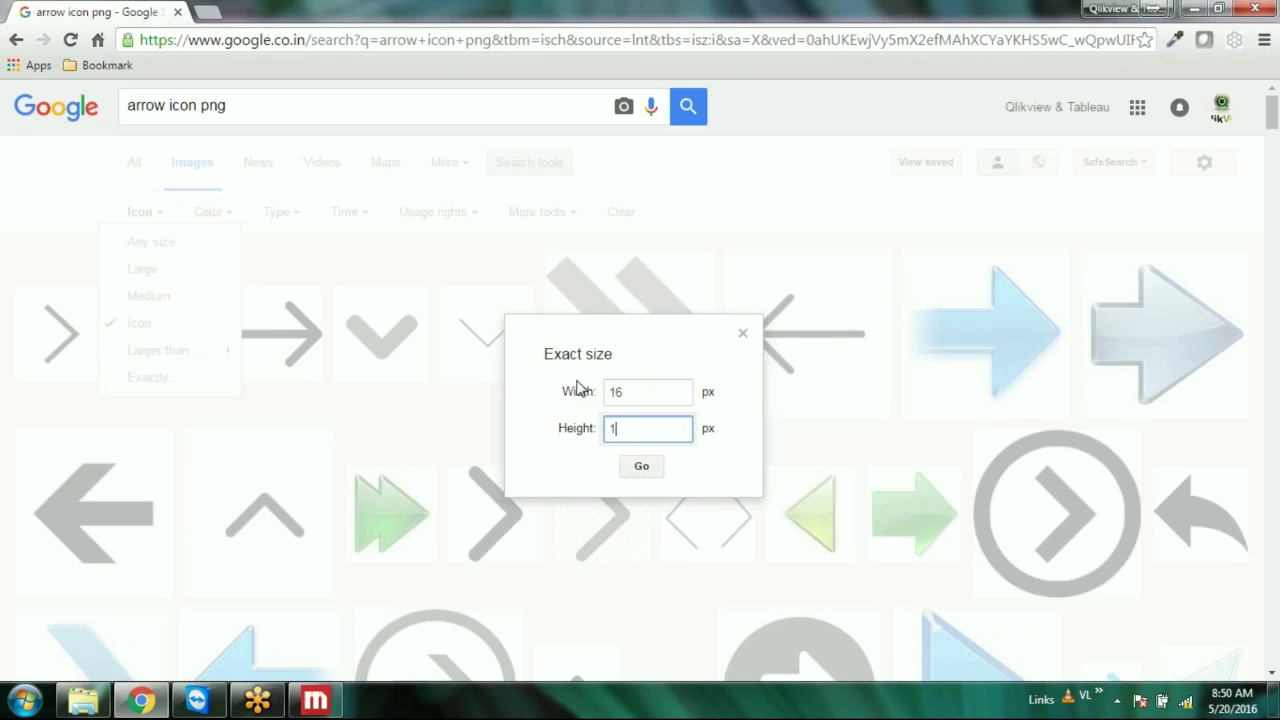
click(656, 470)
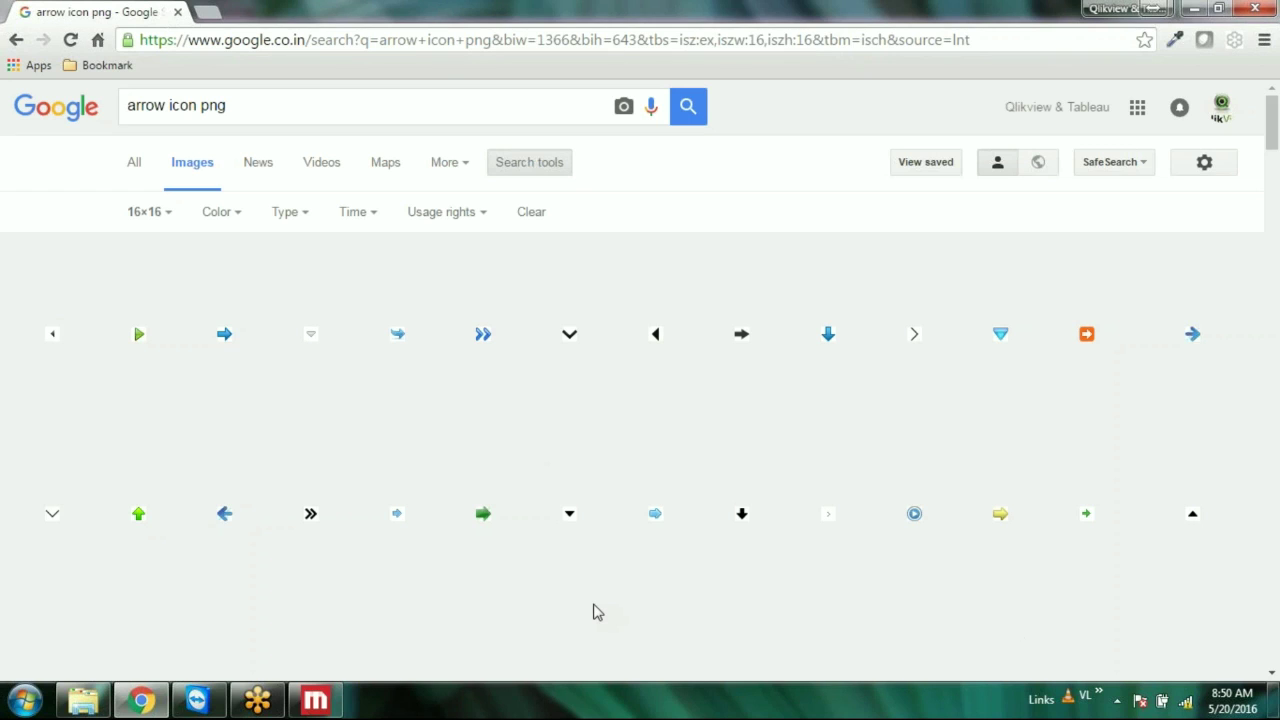
Look through the 16 × 16 px arrow icons for one suitable as a threshold image
scroll(593, 612, down, 3)
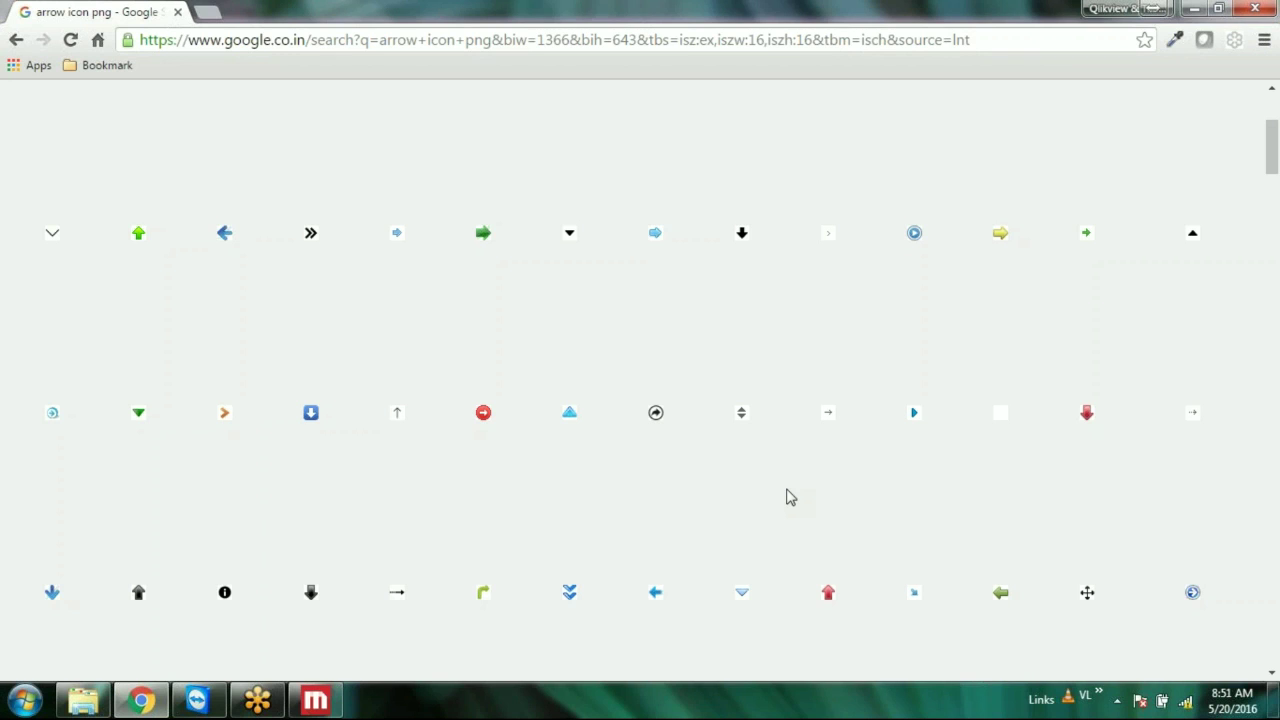
scroll(786, 497, down, 2)
scroll(786, 497, up, 1)
scroll(786, 497, down, 1)
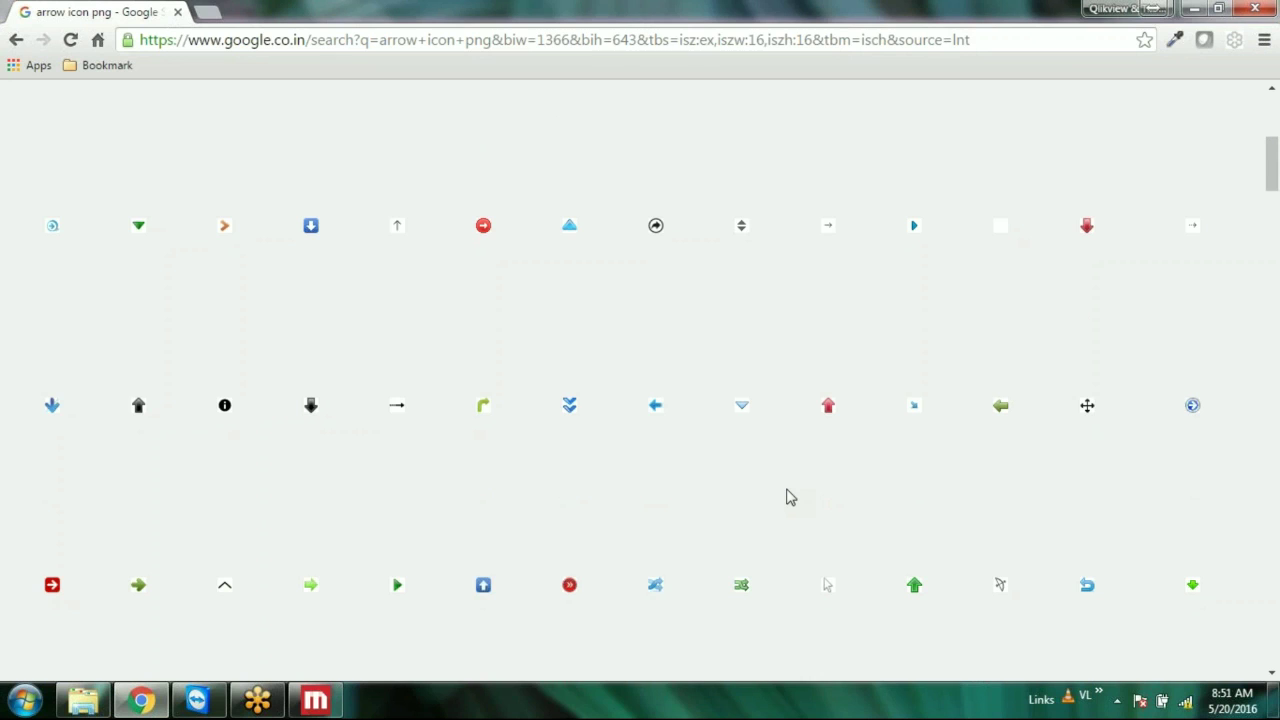
scroll(786, 497, down, 5)
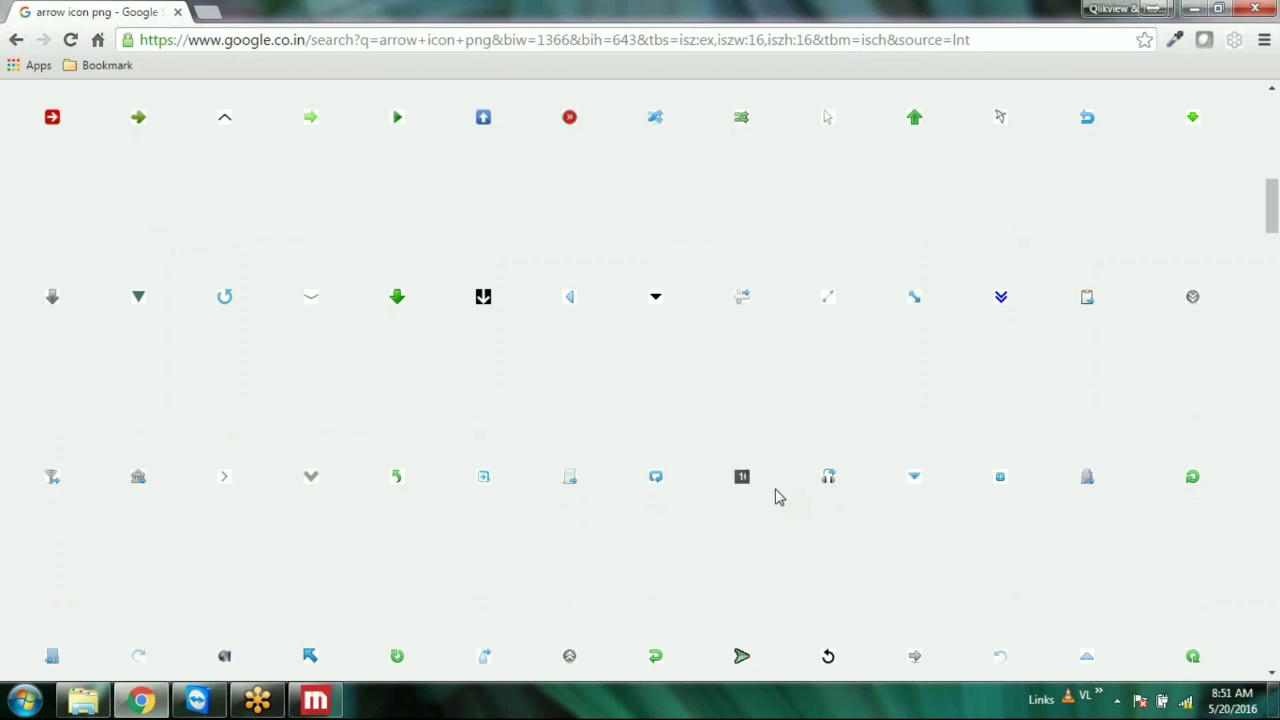
scroll(779, 497, down, 3)
scroll(775, 495, down, 4)
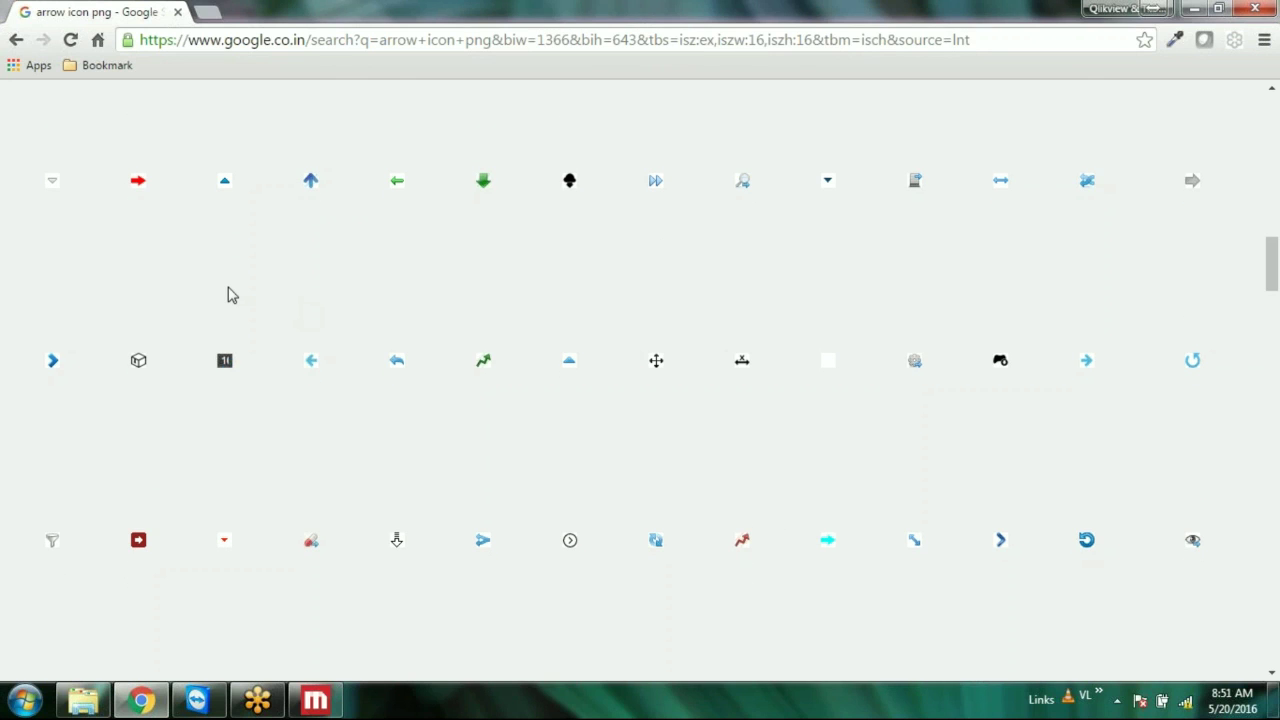
scroll(228, 294, up, 5)
scroll(229, 294, up, 5)
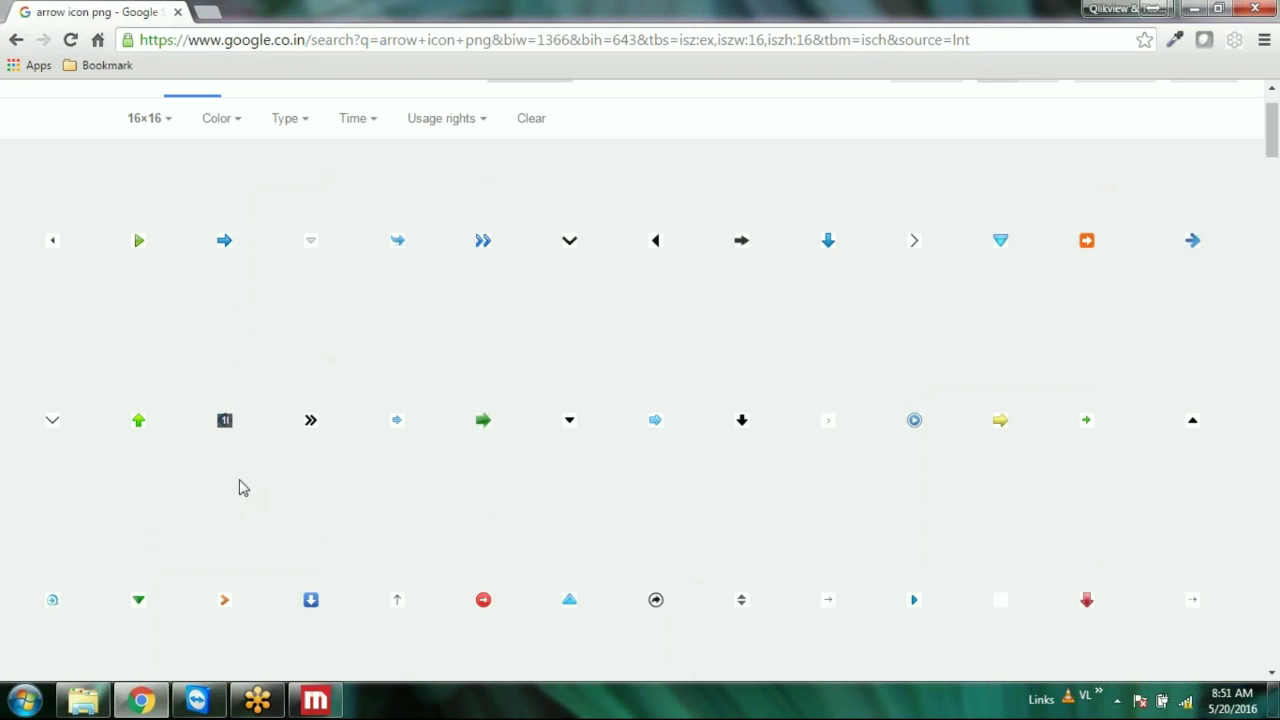
Open the blue left-arrow icon in a new browser tab and go to its image result page
right_click(225, 425)
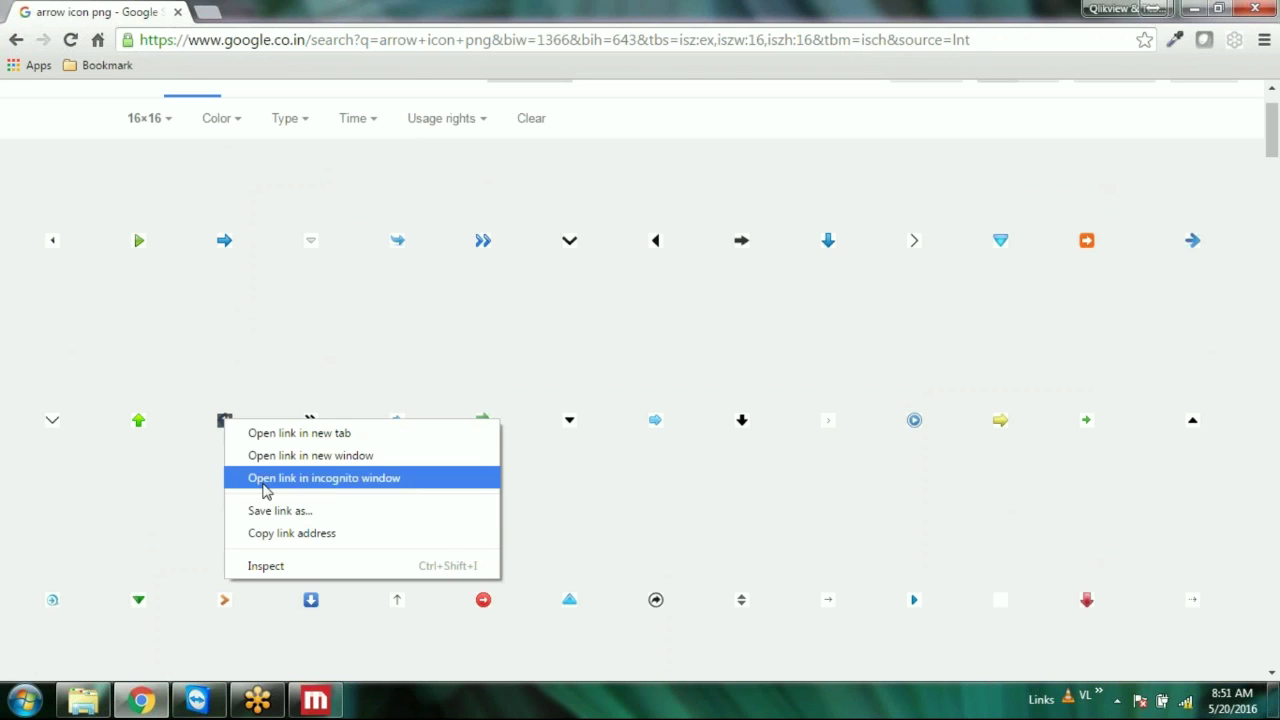
click(300, 432)
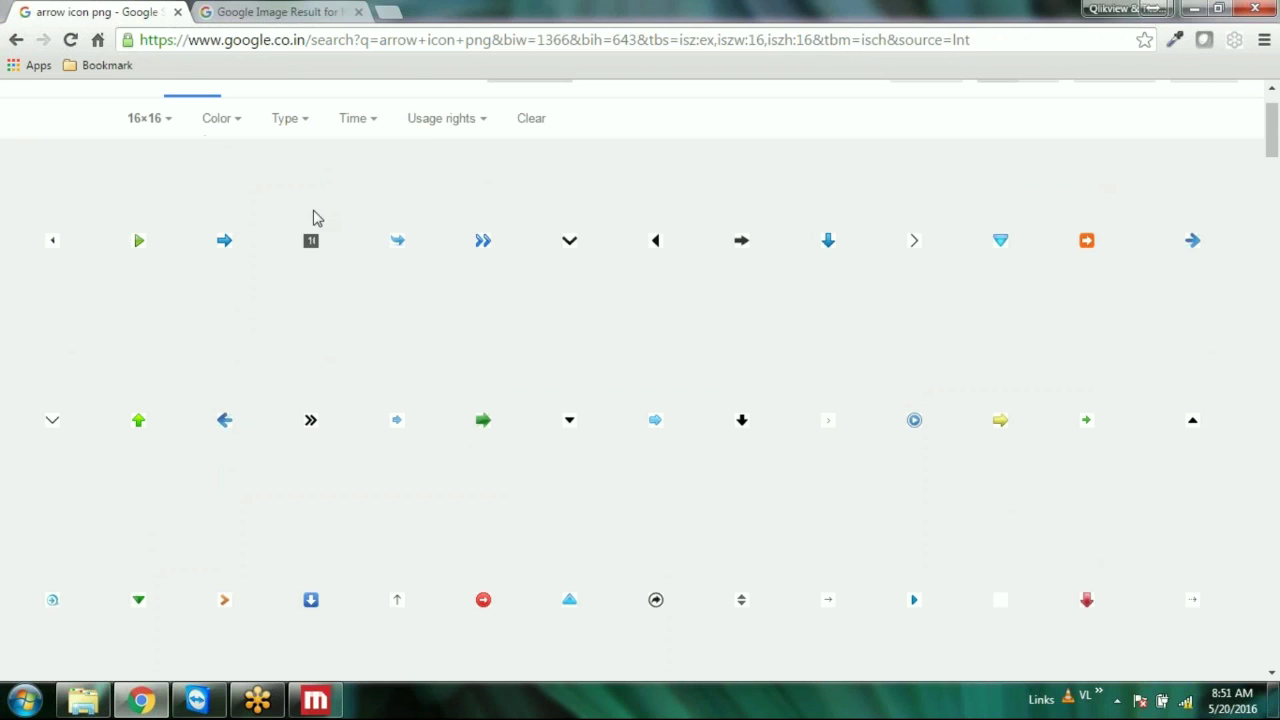
scroll(313, 218, up, 2)
double_click(140, 105)
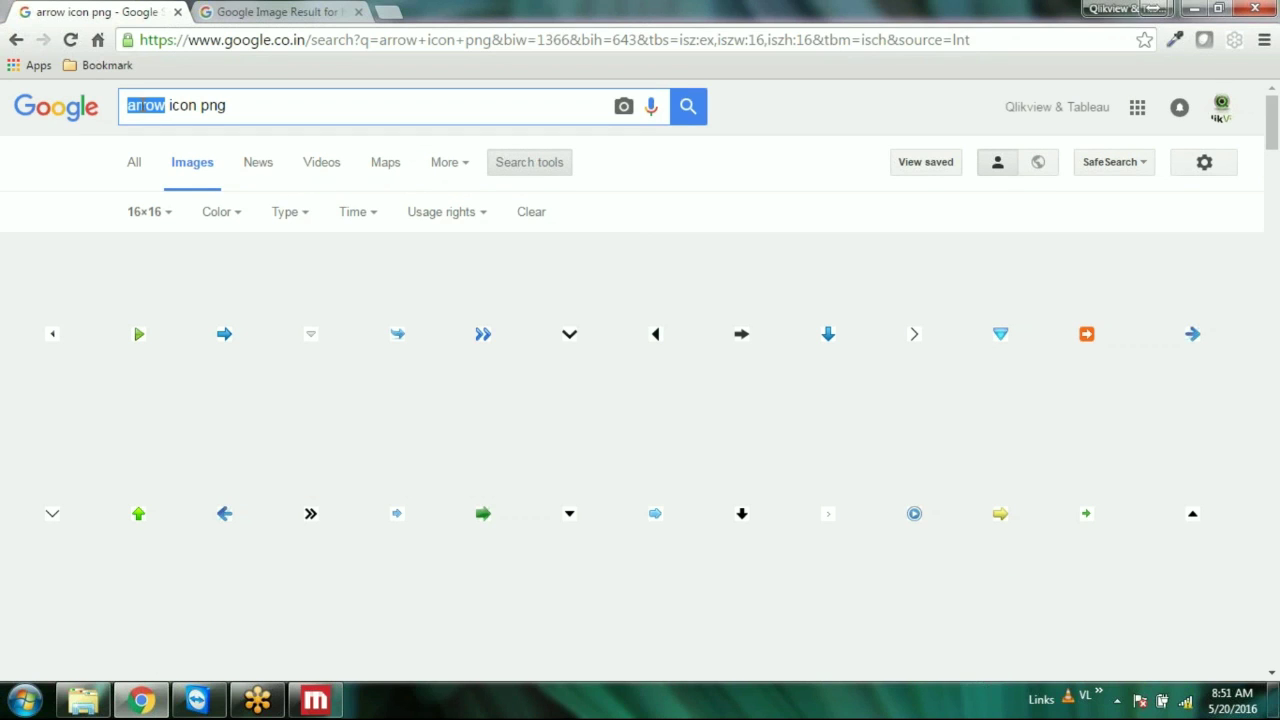
key(ctrl+Tab)
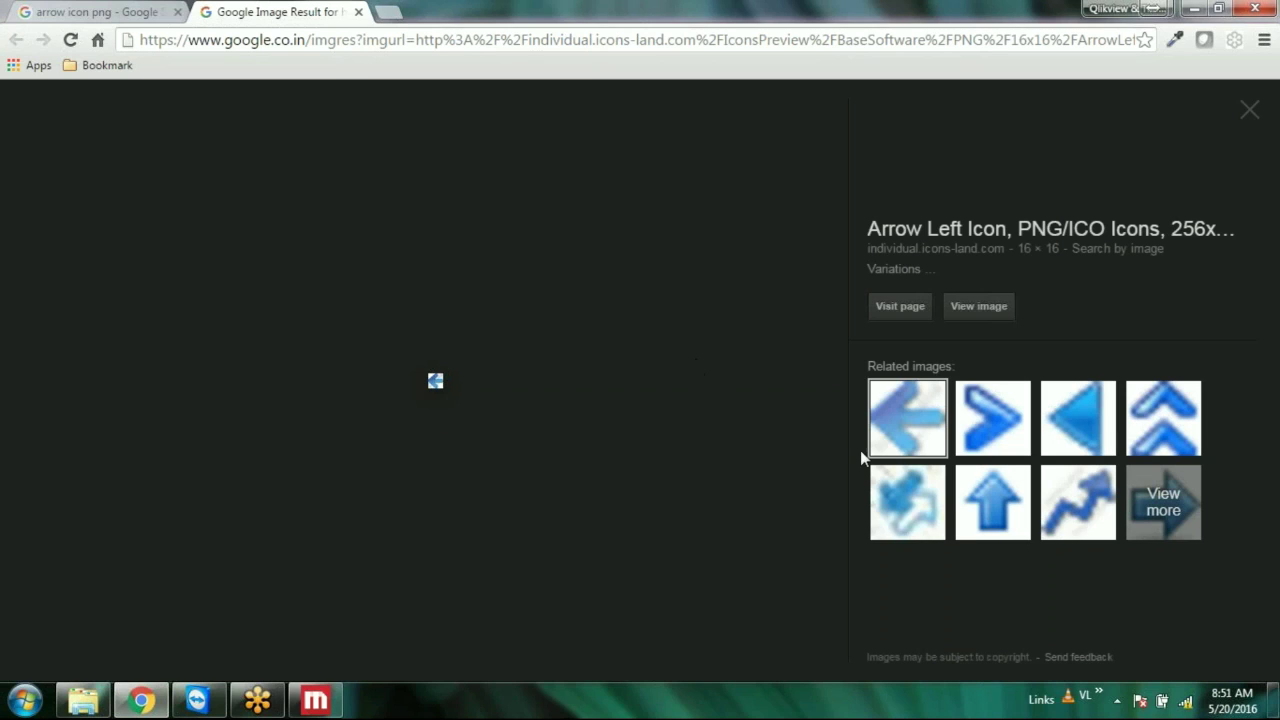
Open the related Chart Arrow Plain Blue icon at full view and save it to the Desktop as the PNG image Chart_Arrow_Plain_Blue
click(1078, 502)
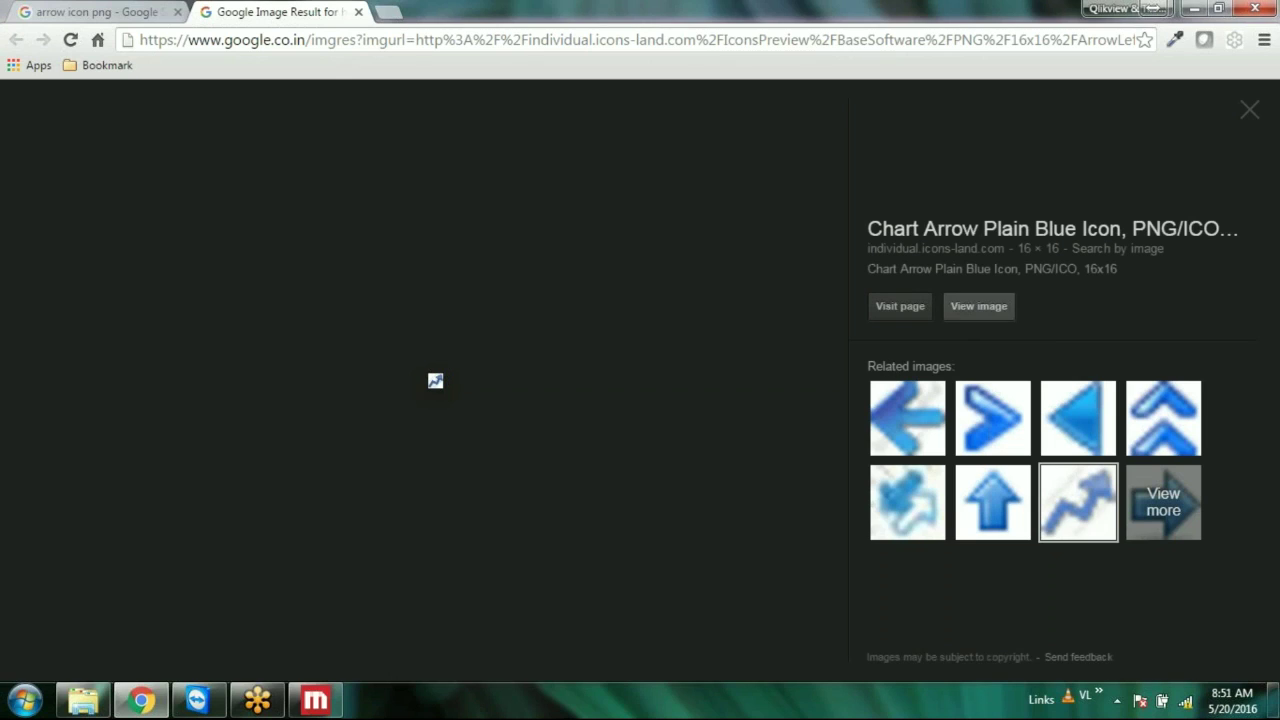
click(978, 306)
right_click(10, 90)
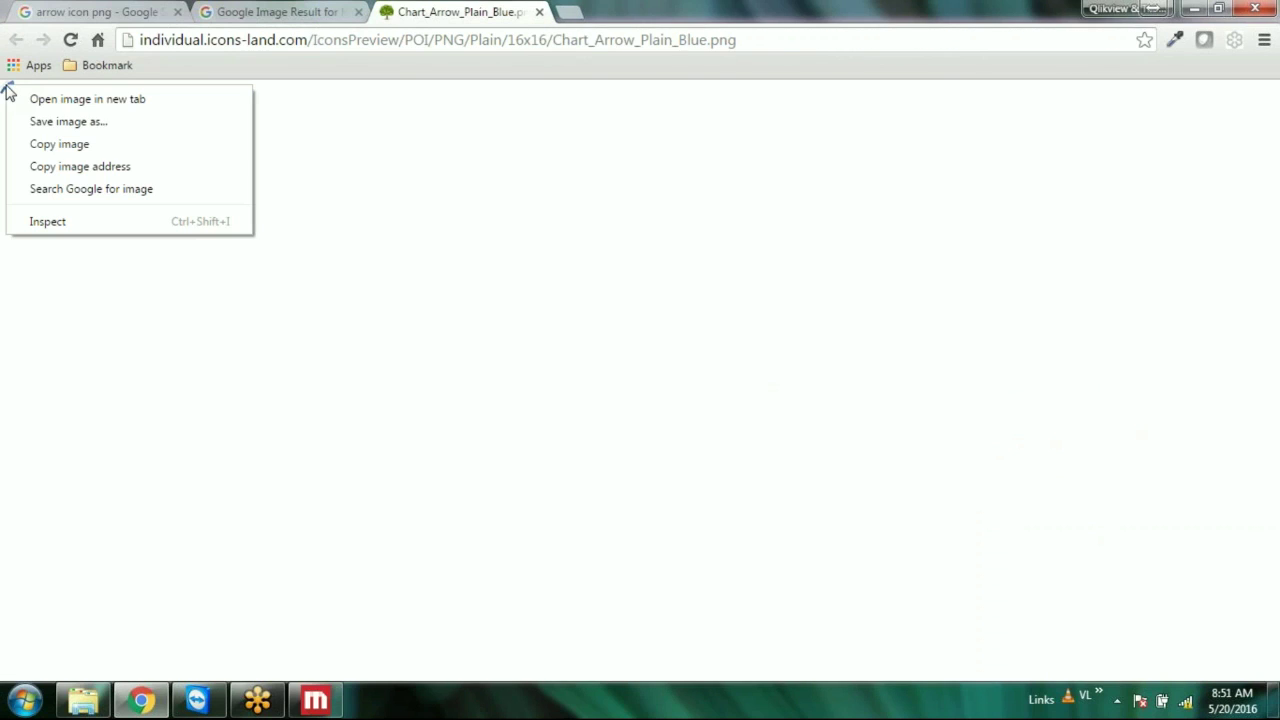
click(83, 123)
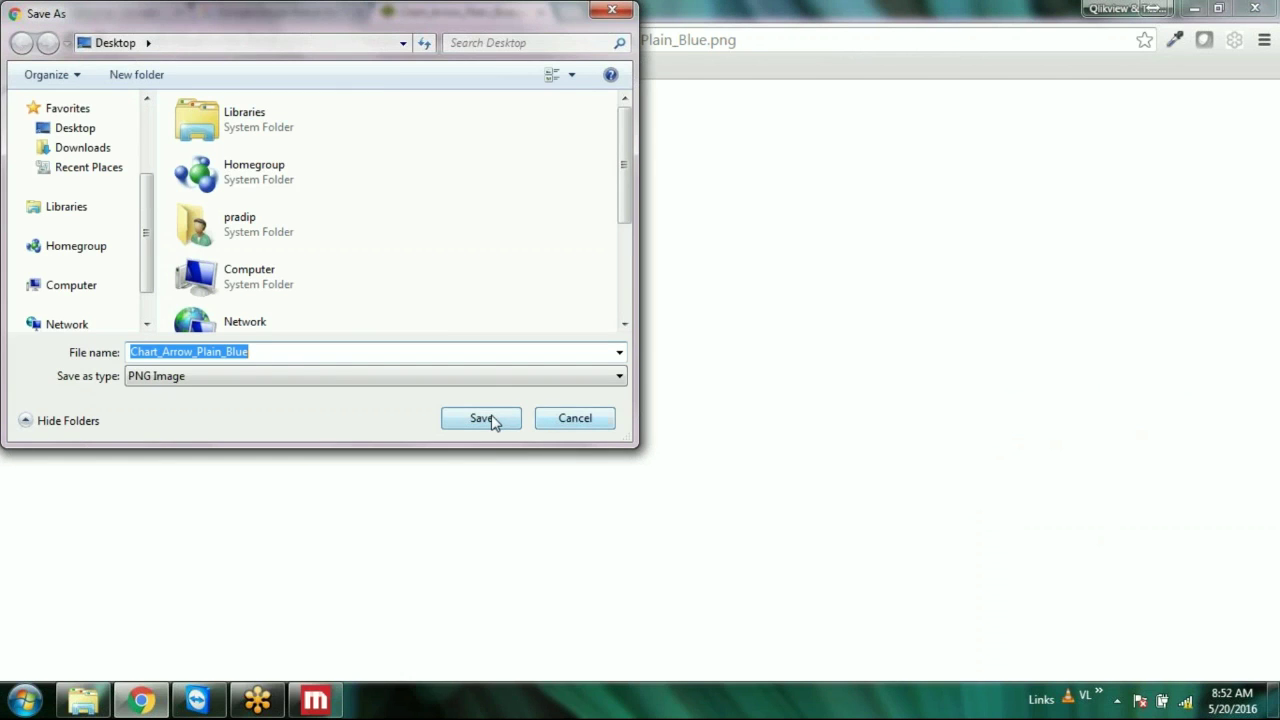
click(494, 419)
Check the desktop for the saved icon and view the Source folder, and return to the icon's page in Chrome
key(super+d)
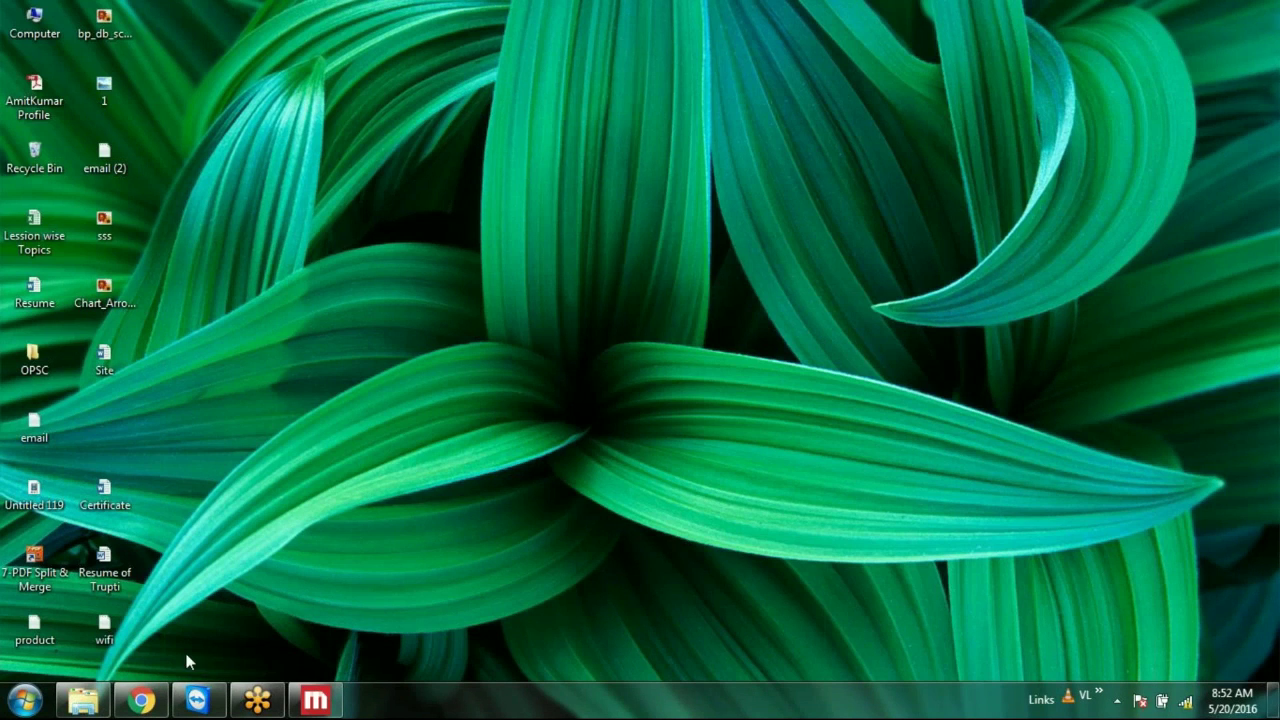
click(133, 705)
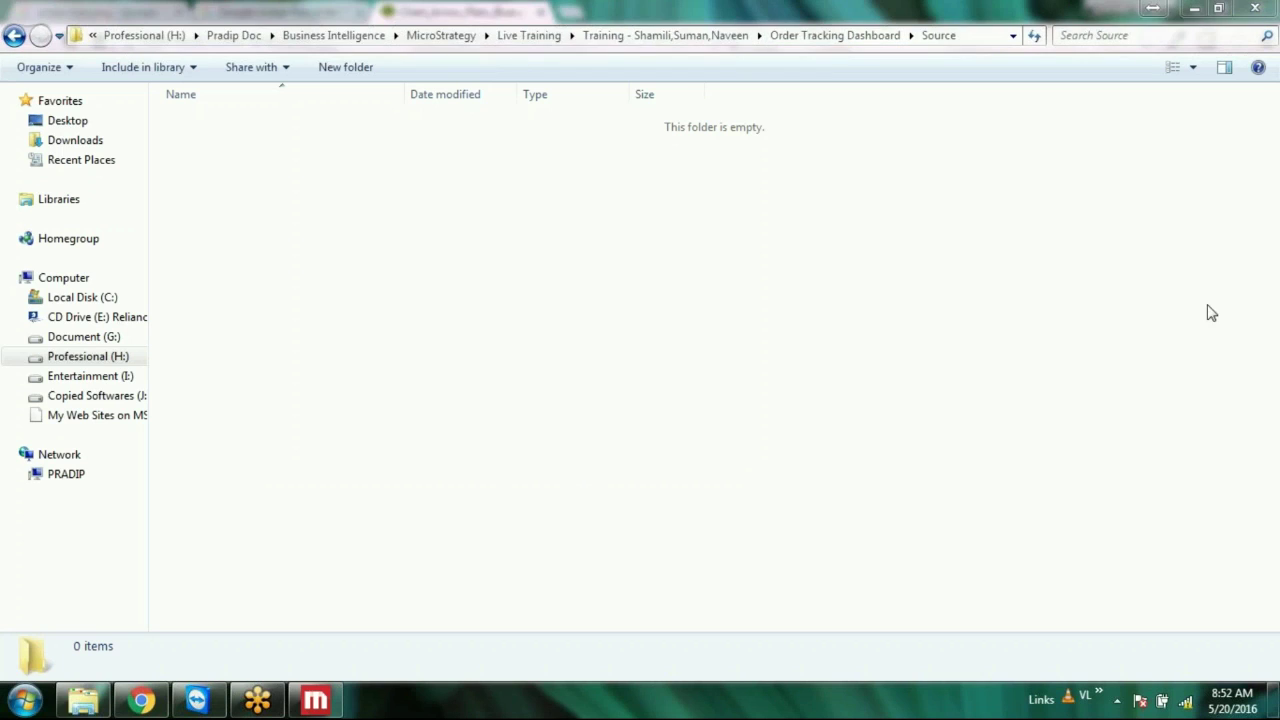
click(984, 38)
key(alt+Tab)
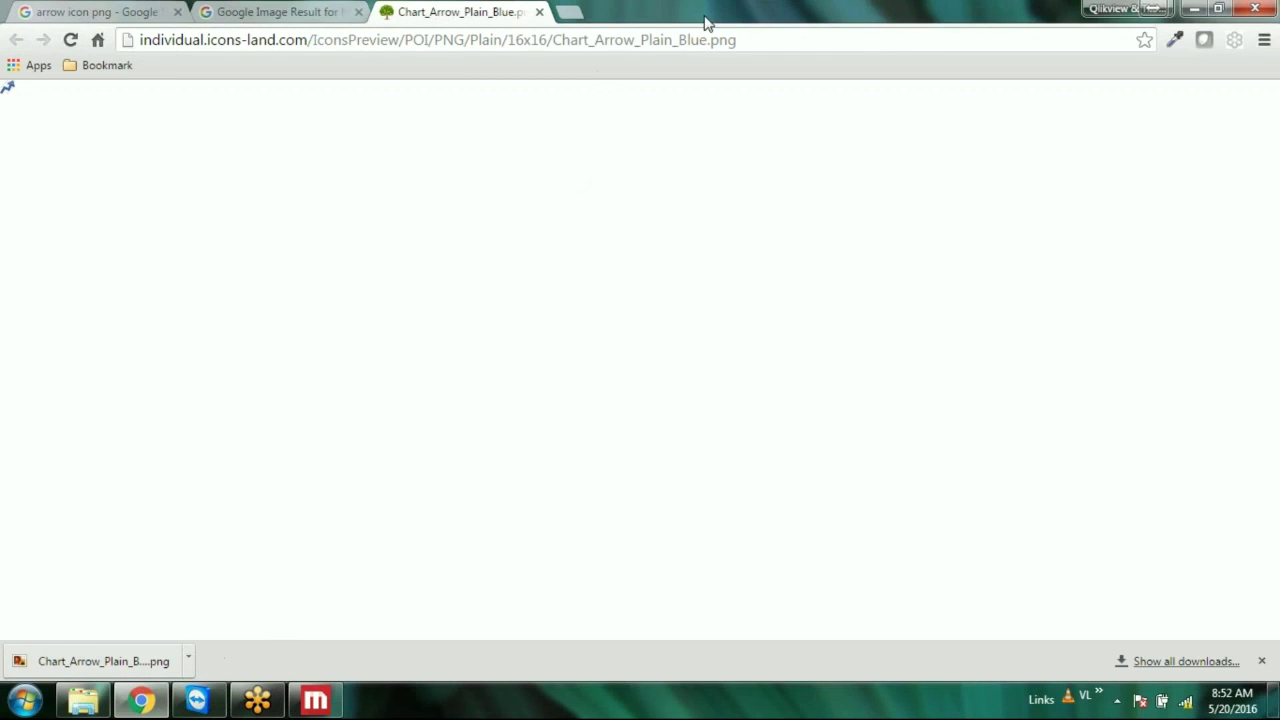
Save the blue chart arrow icon as the PNG image Chart_Arrow_Plain_Blue (1) in the Order Tracking Dashboard's Source folder
right_click(7, 88)
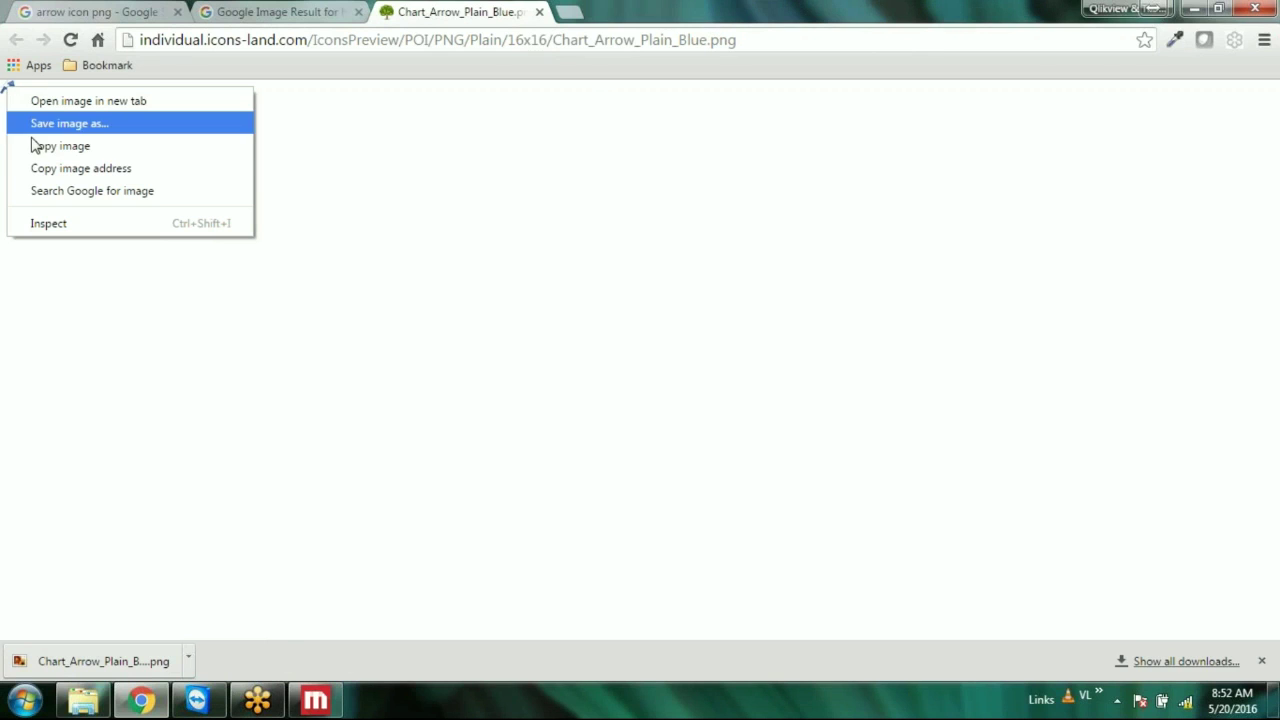
click(90, 124)
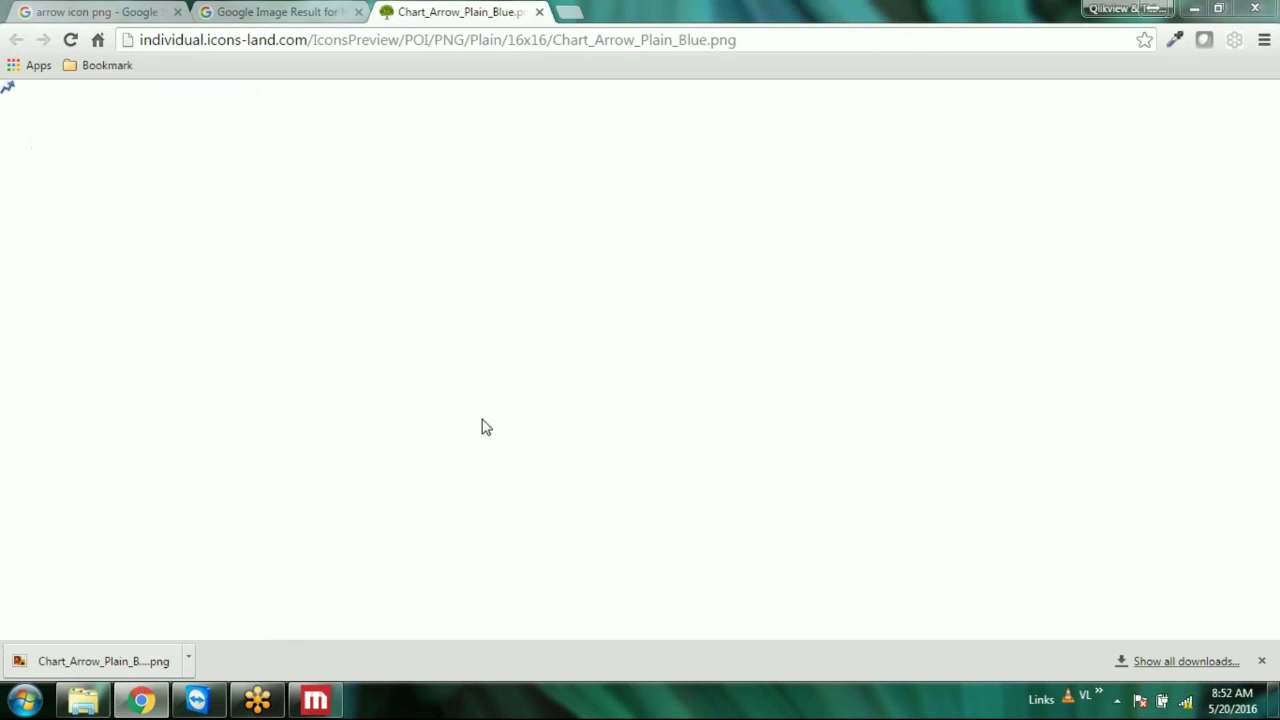
key(ctrl+v)
key(Return)
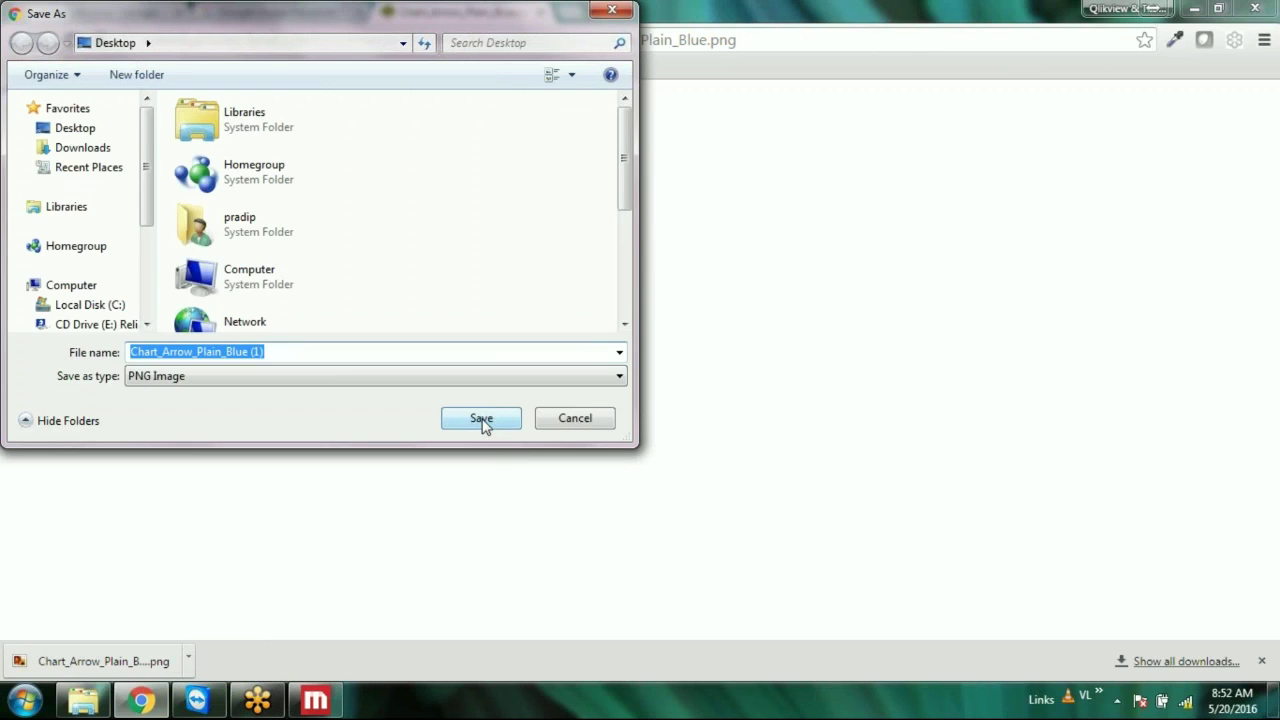
click(481, 418)
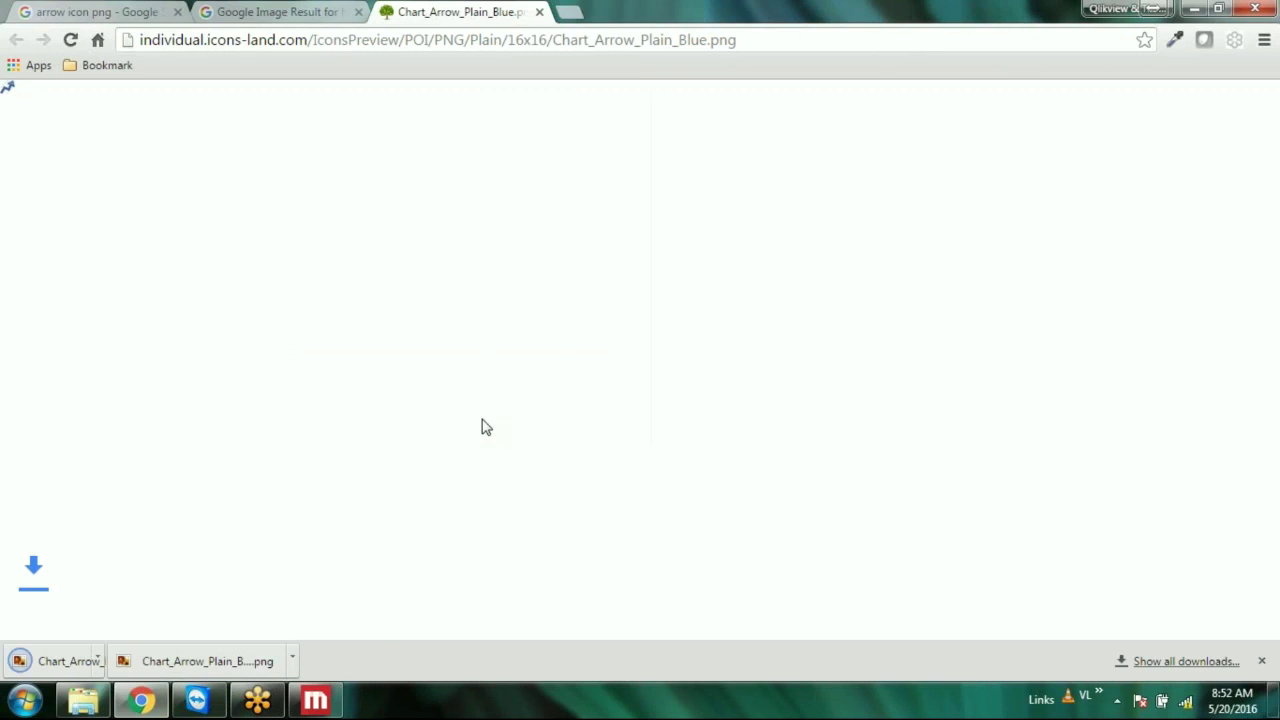
Switch to the Source folder and rename the saved arrow image to progress
click(90, 703)
click(309, 129)
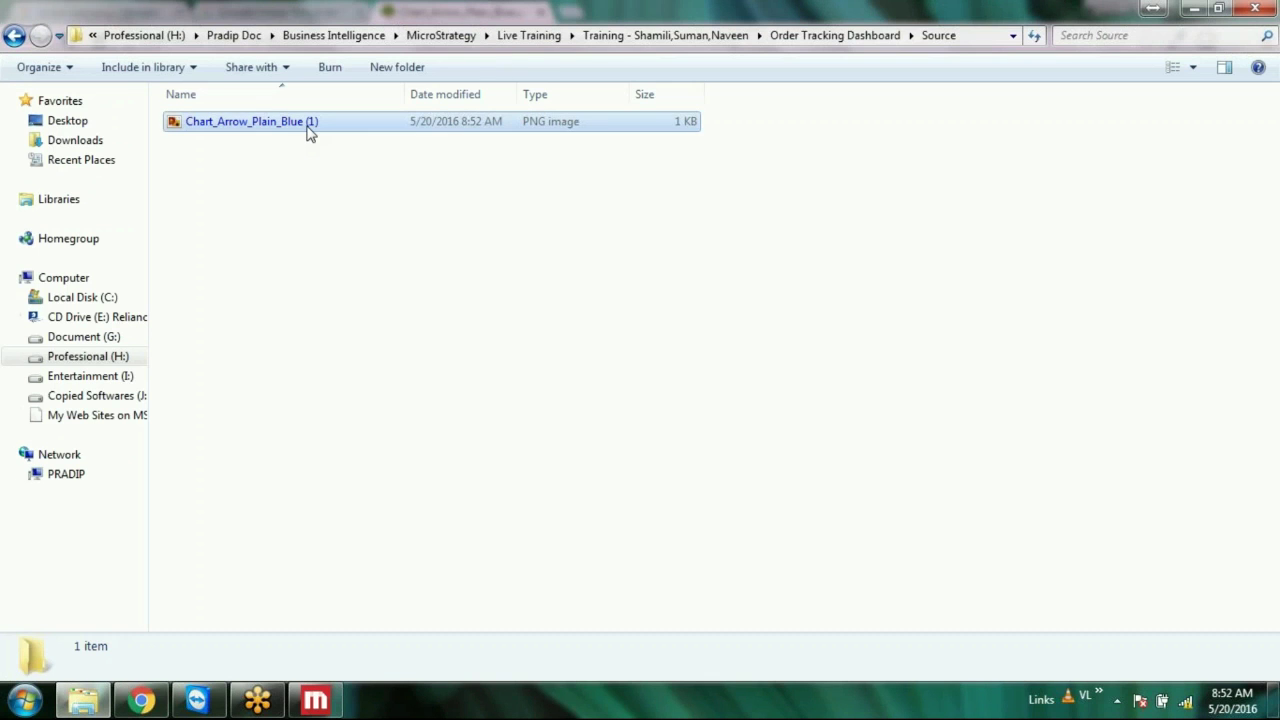
key(F2)
text(p)
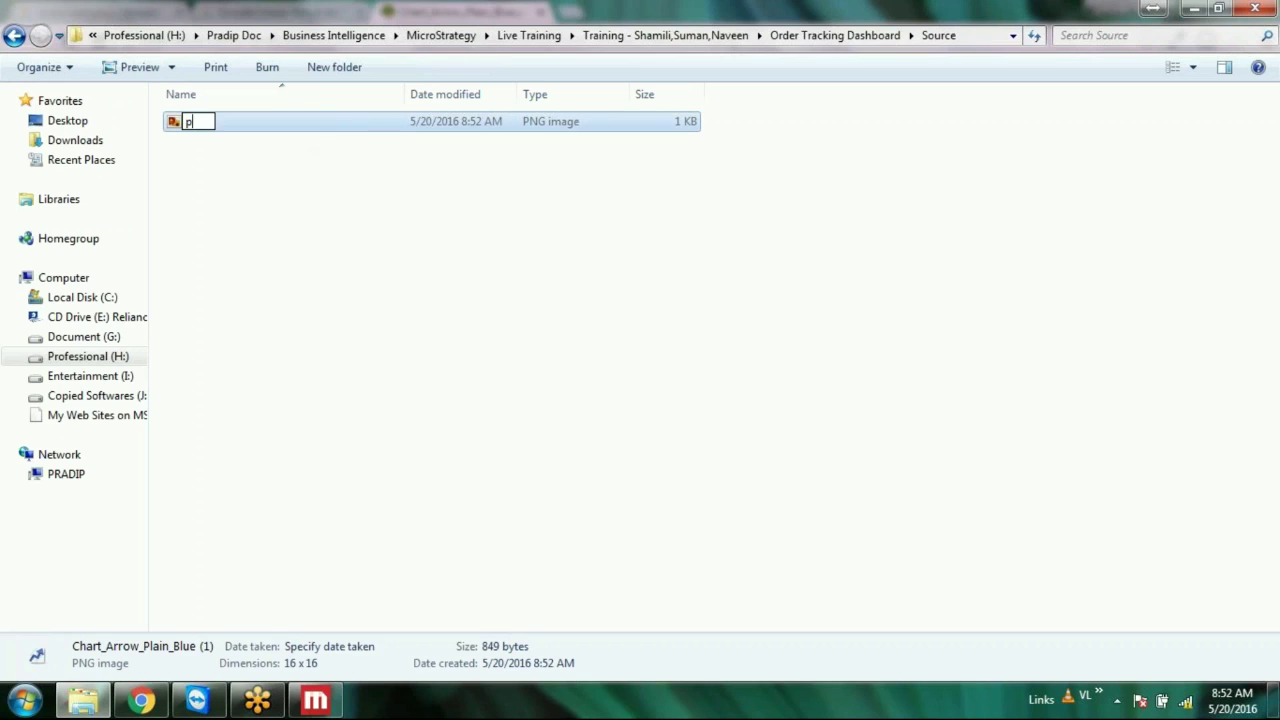
text(rogress)
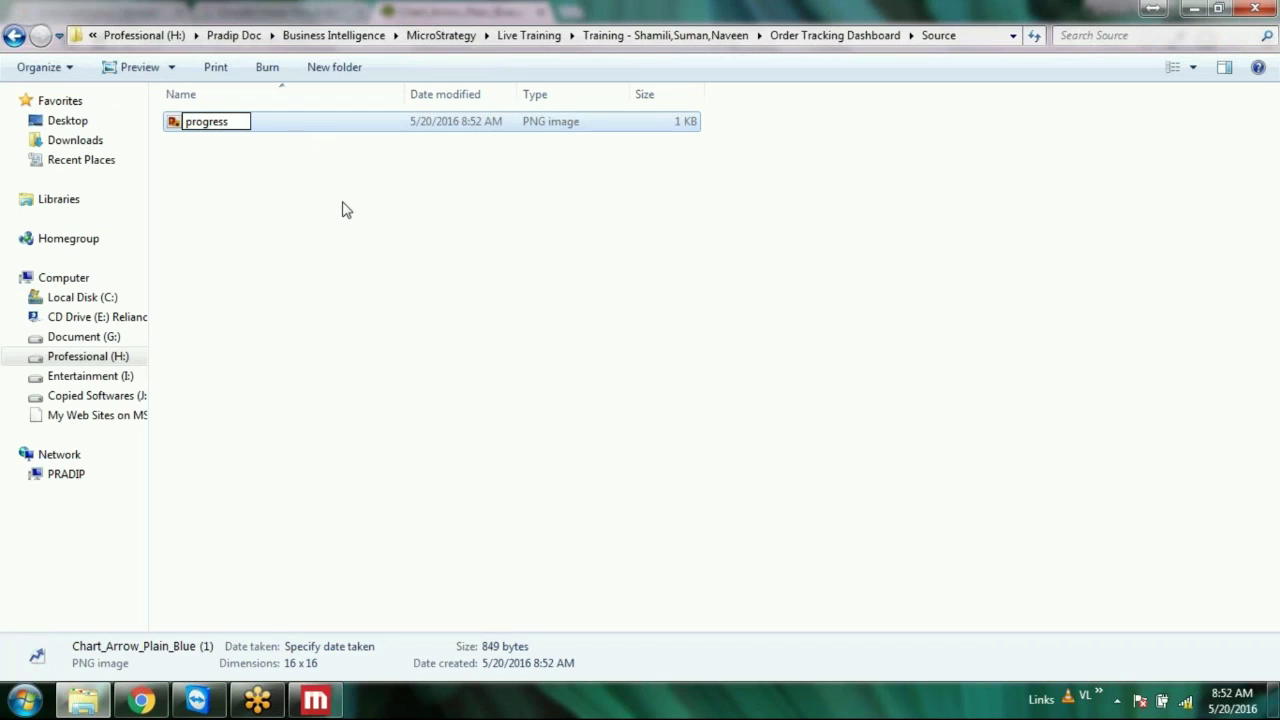
key(Delete)
text(p)
click(344, 250)
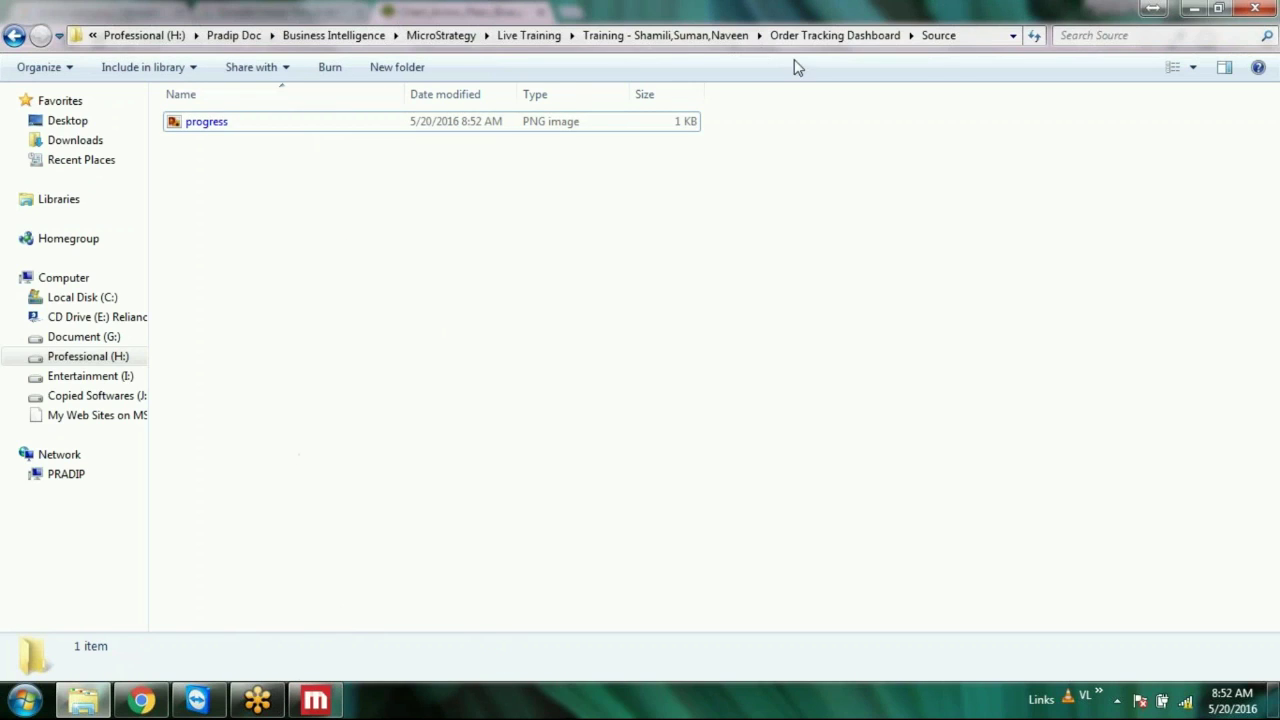
Copy the complete file path of progress.png, including the Source folder location and the file extension
click(979, 35)
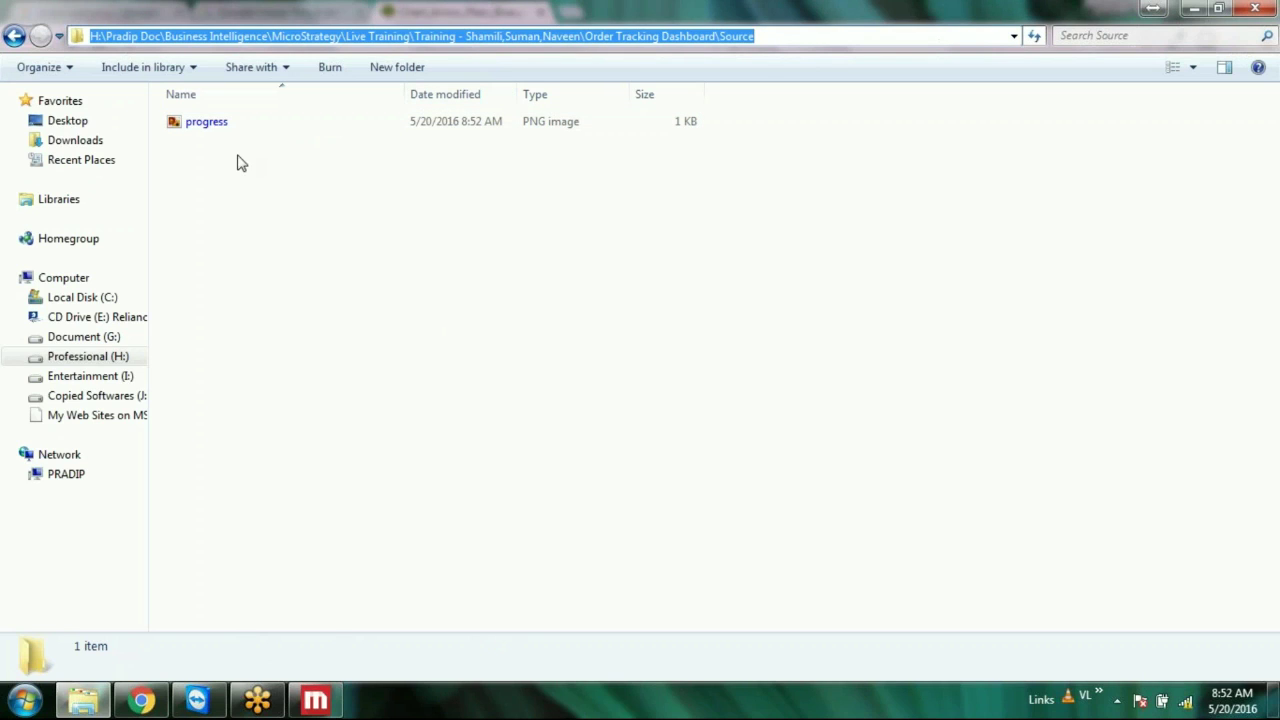
click(820, 35)
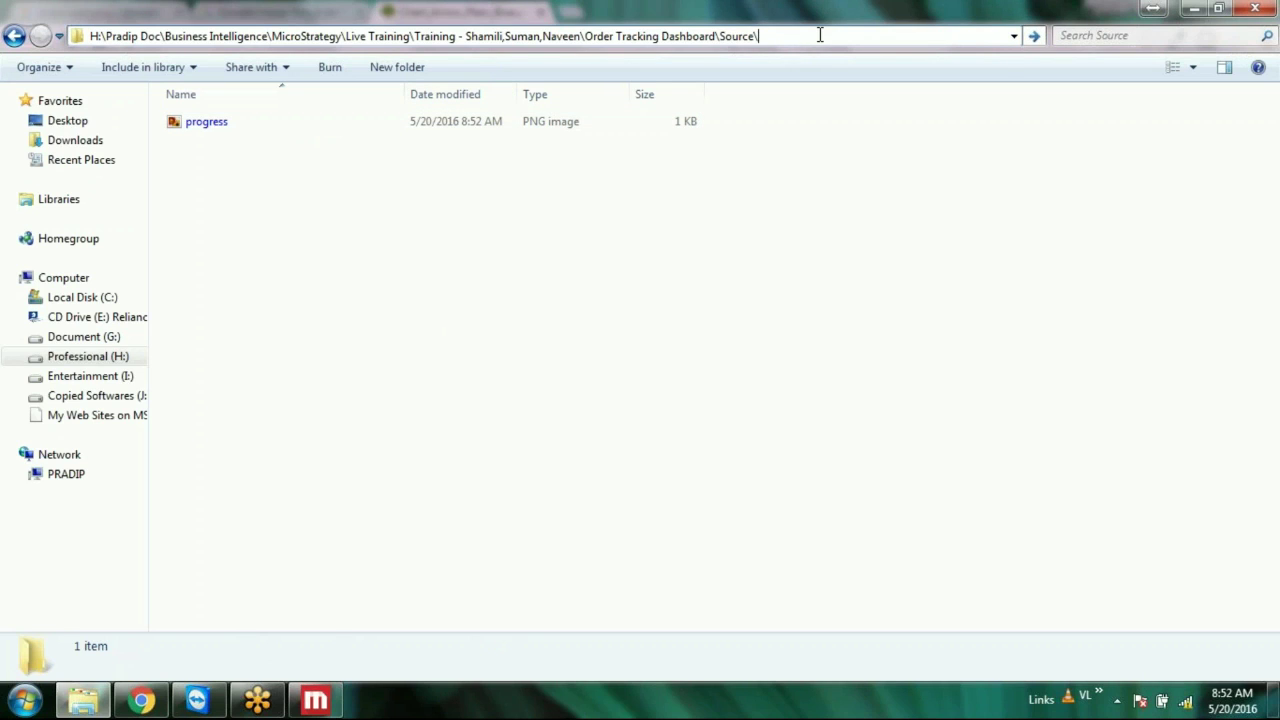
key(Down)
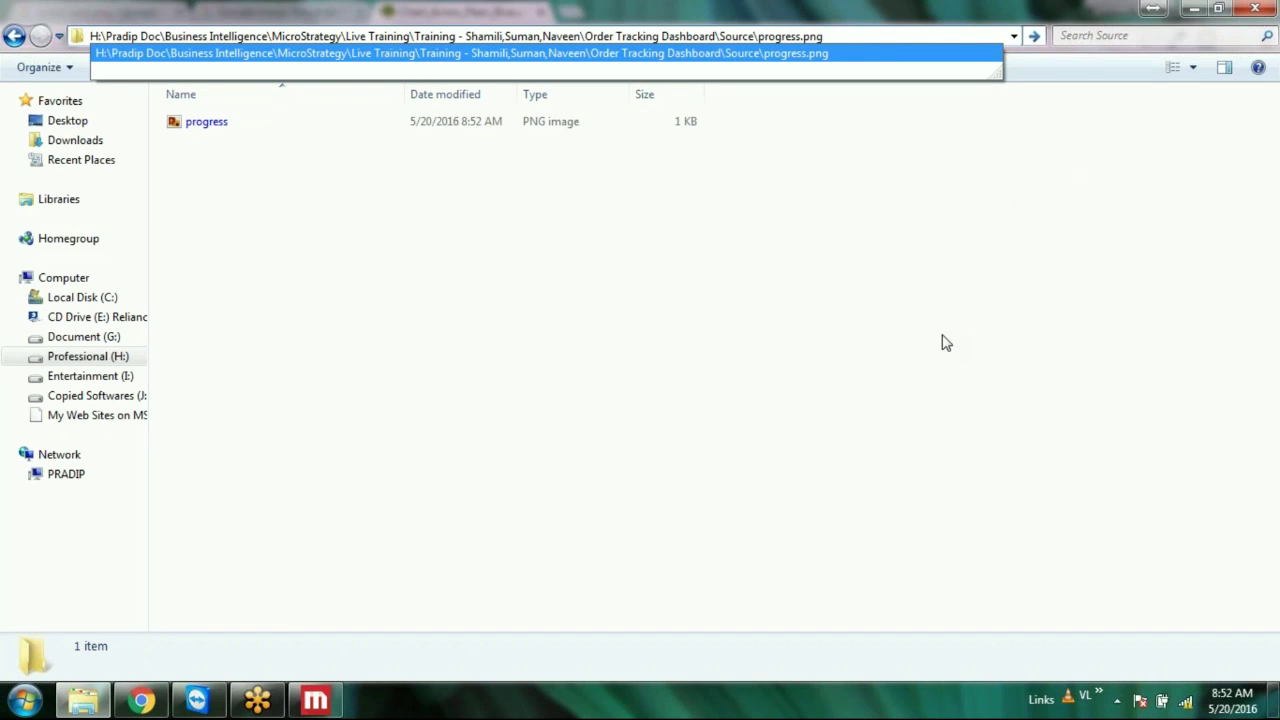
key(ctrl+a)
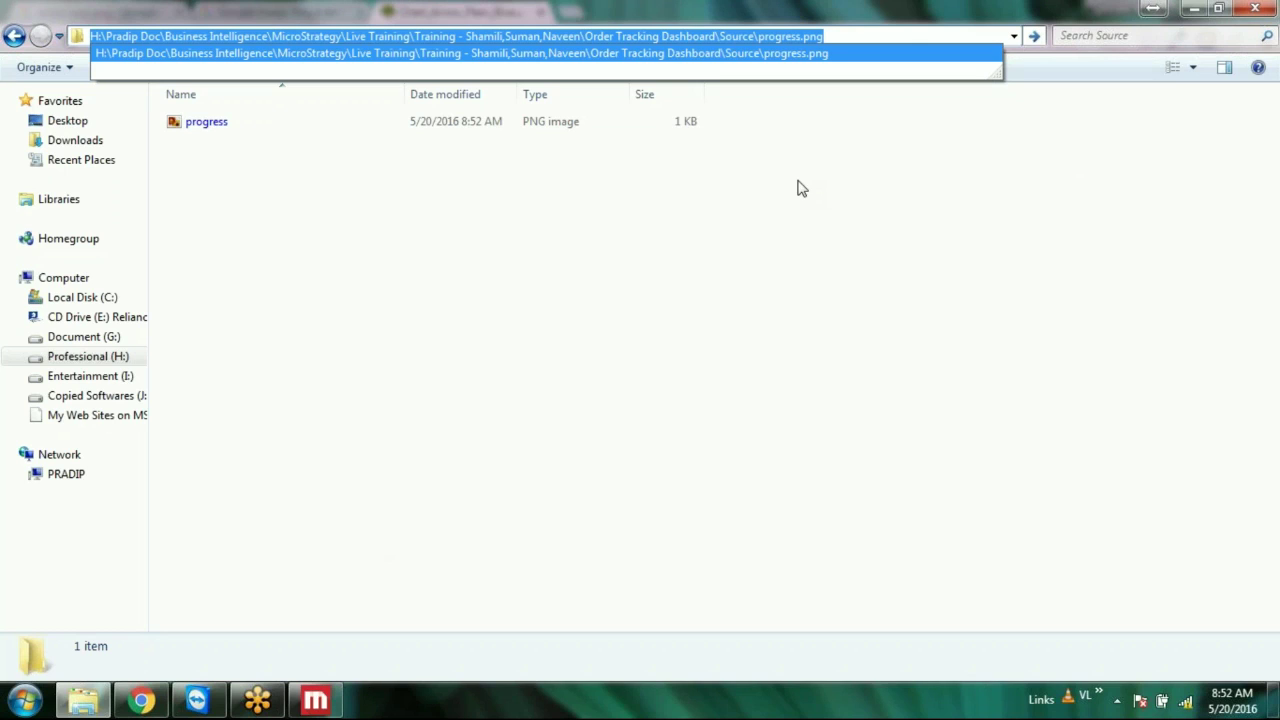
click(571, 376)
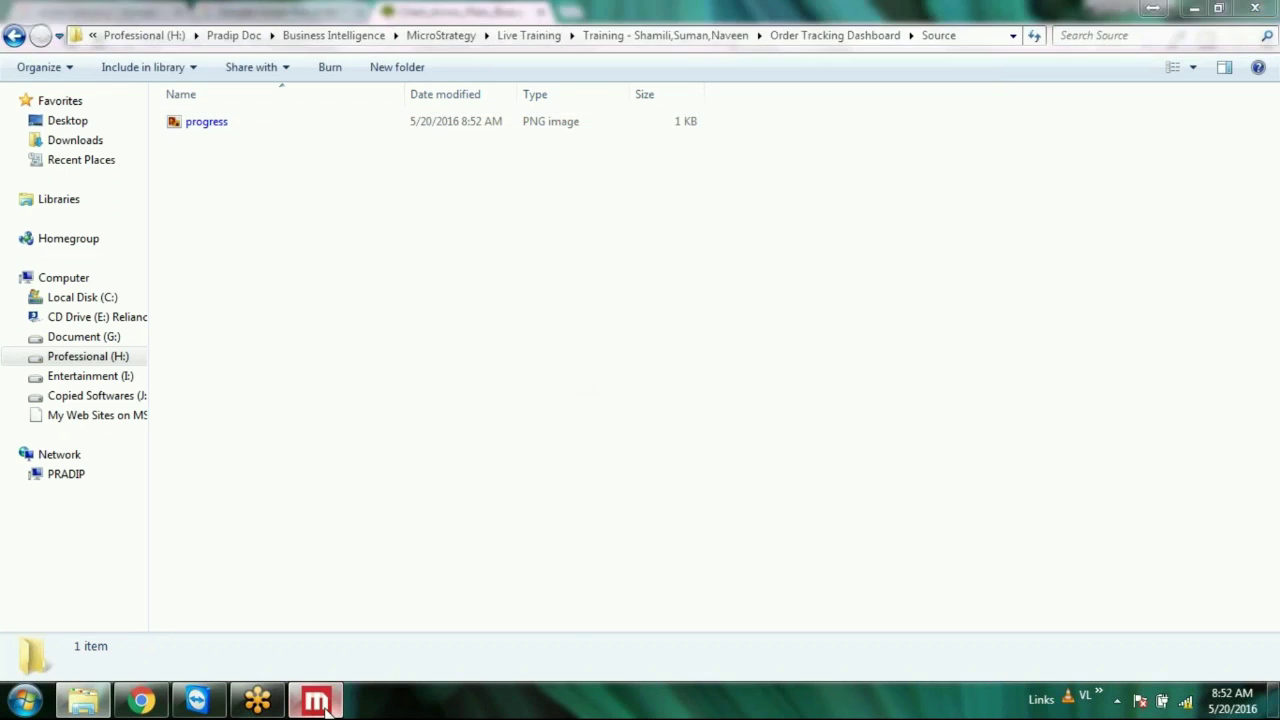
Switch to MicroStrategy Desktop, cancel the open threshold formatting, and reopen the Revenue thresholds in the advanced editor
click(330, 703)
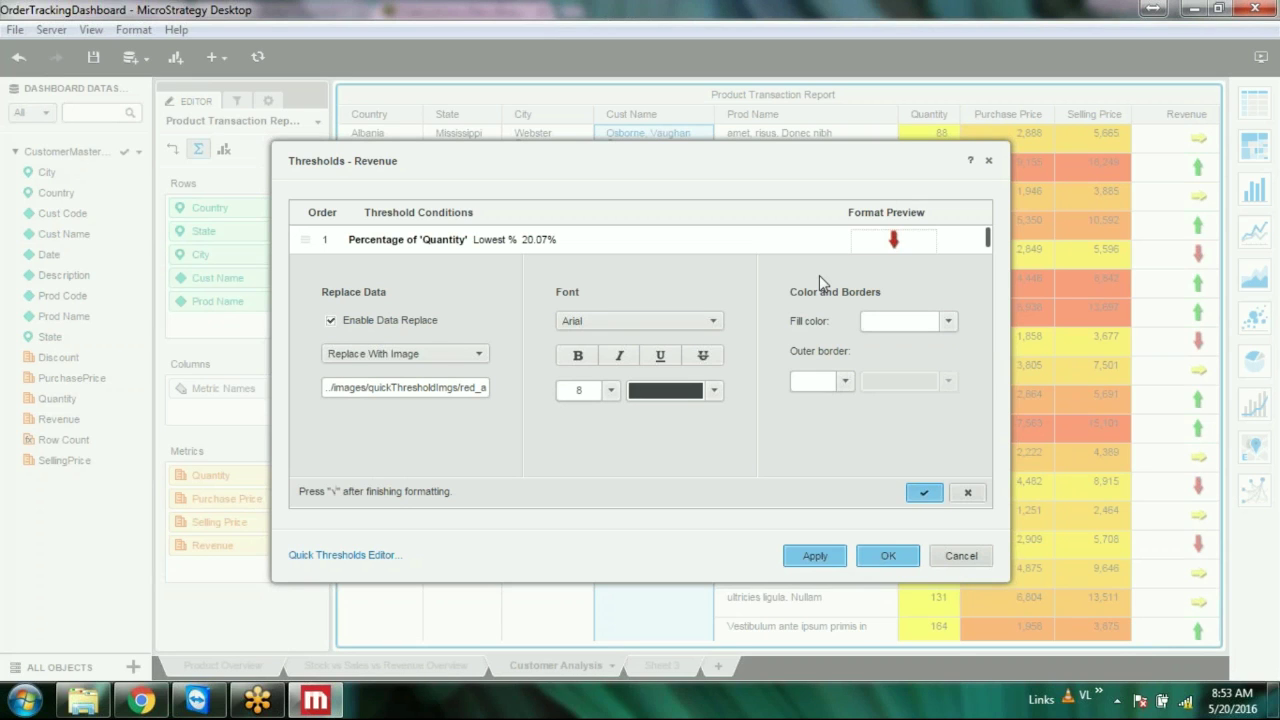
click(952, 557)
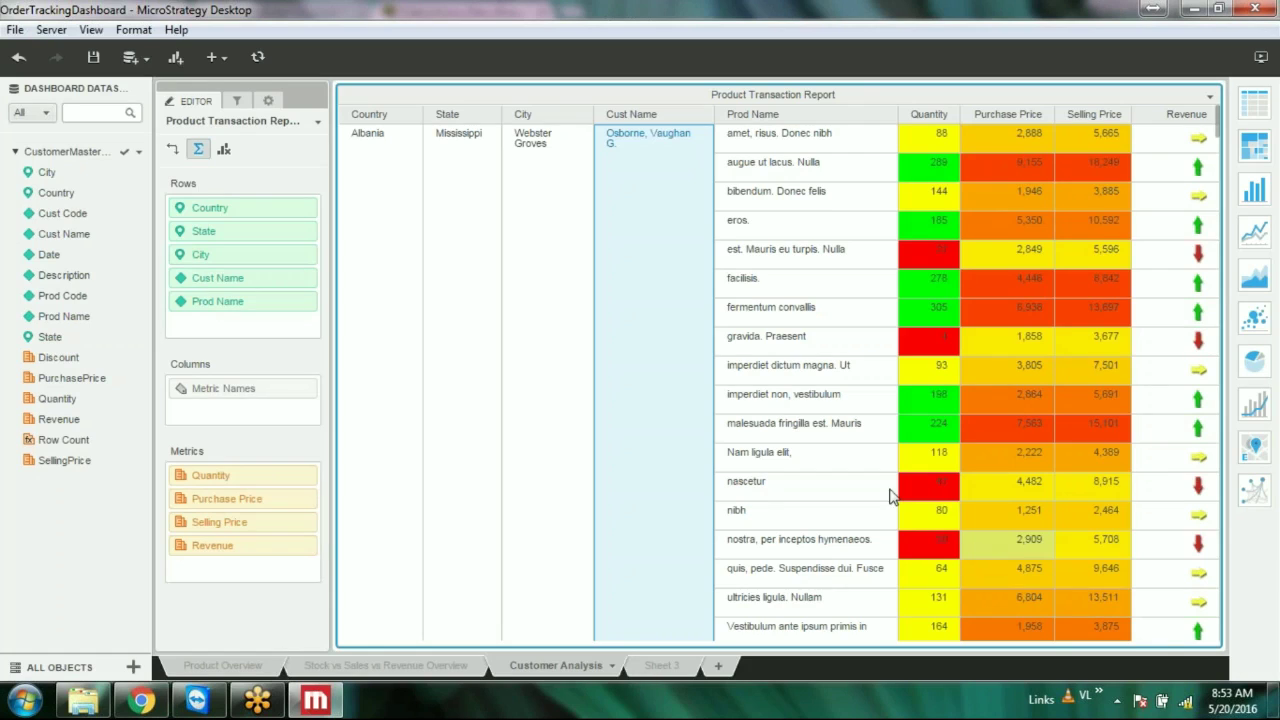
right_click(1198, 285)
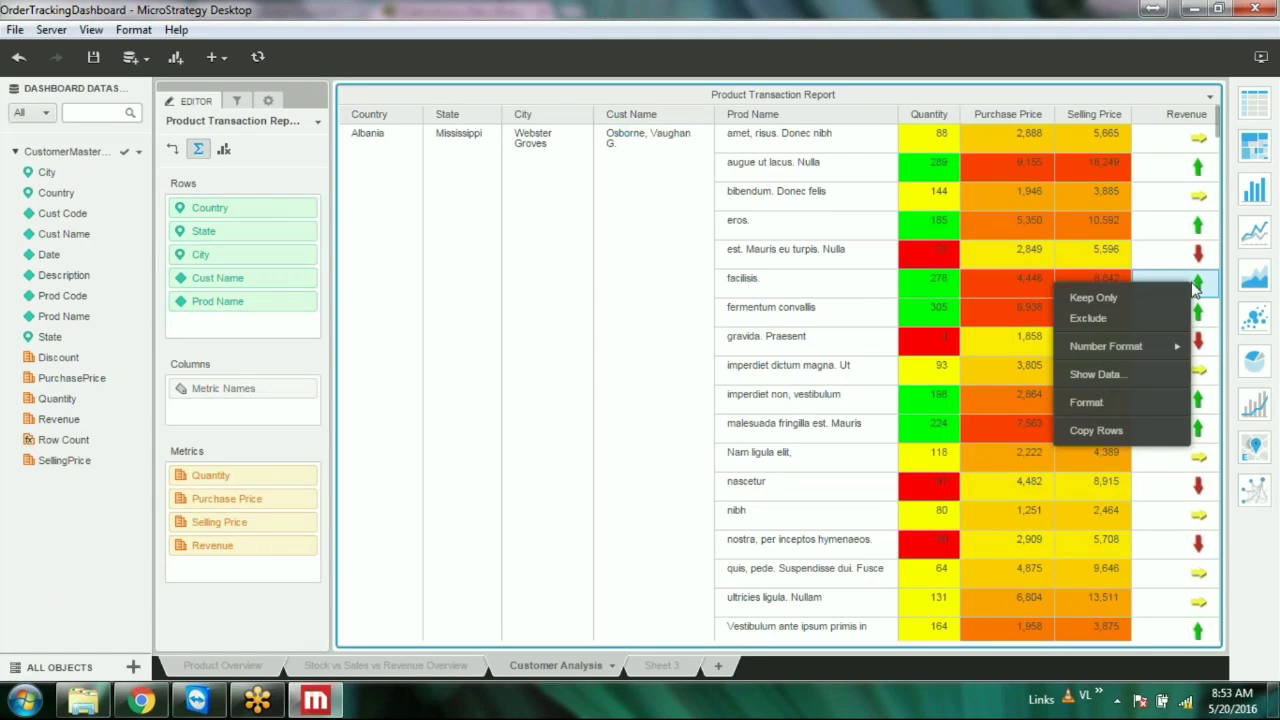
click(1211, 117)
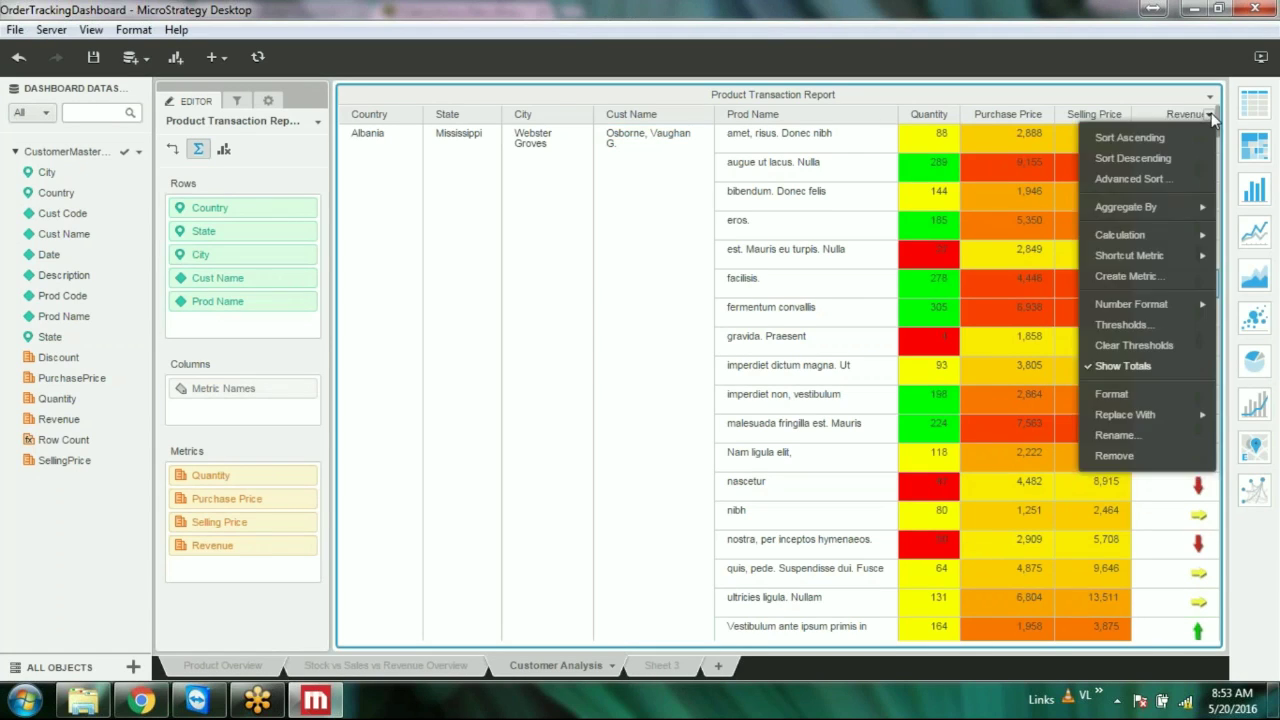
click(1125, 325)
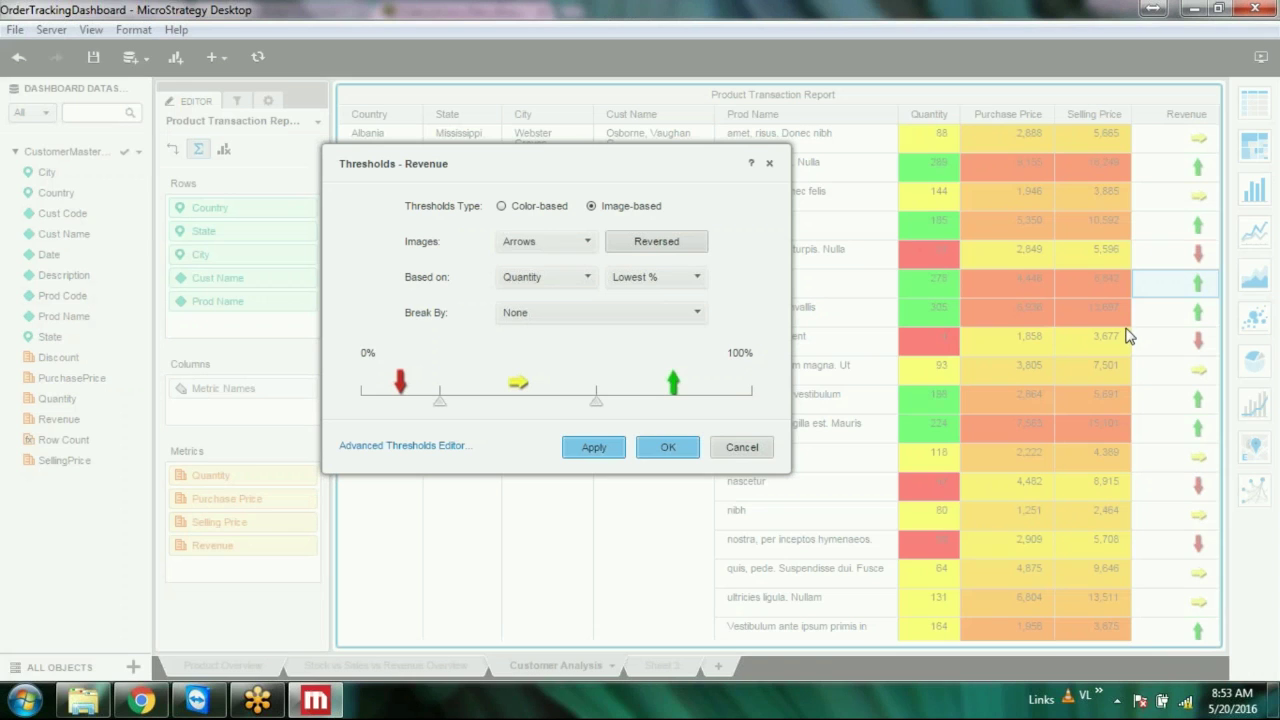
click(437, 447)
click(716, 424)
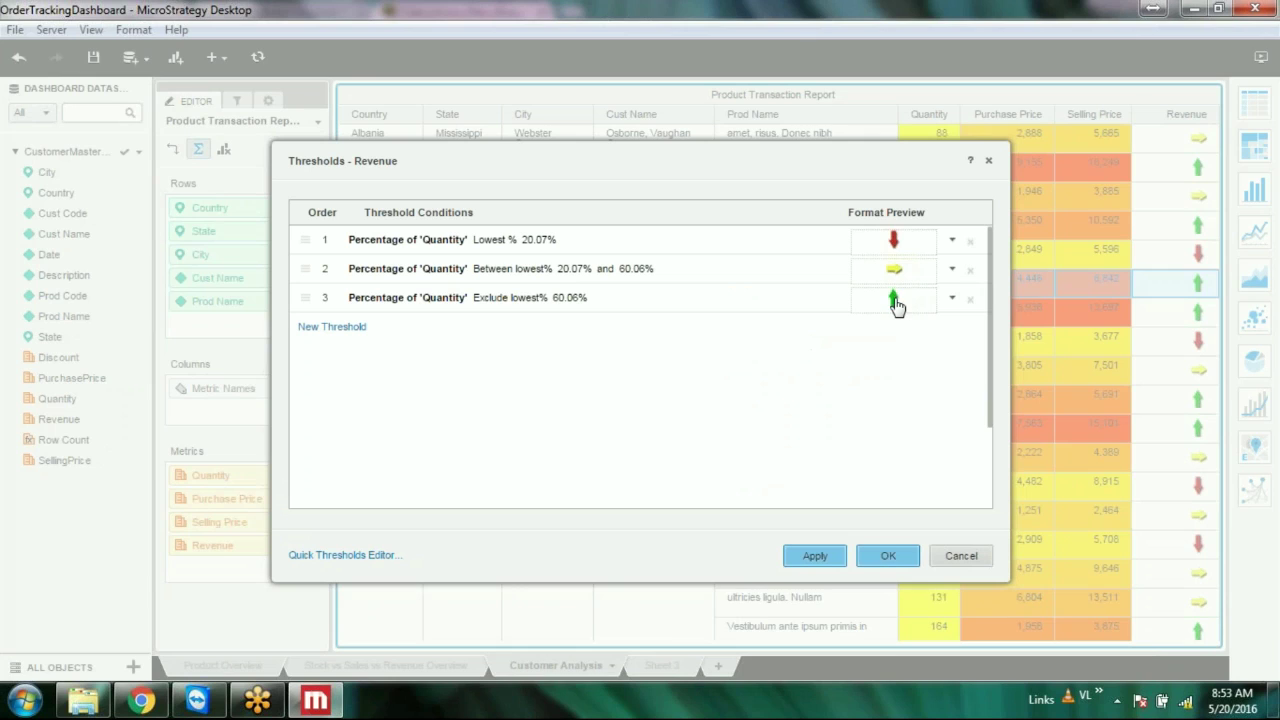
Replace the green arrow of the third Revenue threshold with the image at the copied progress.png path and apply it to the report
click(951, 298)
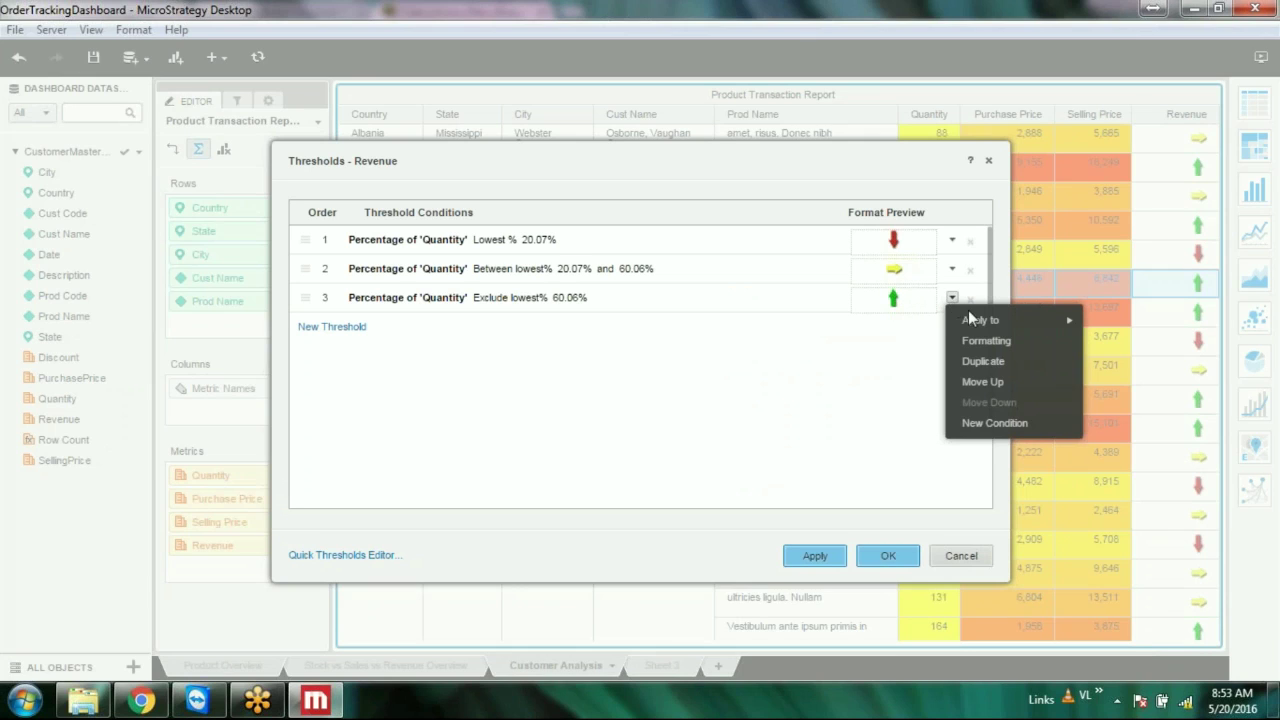
mouse_move(970, 318)
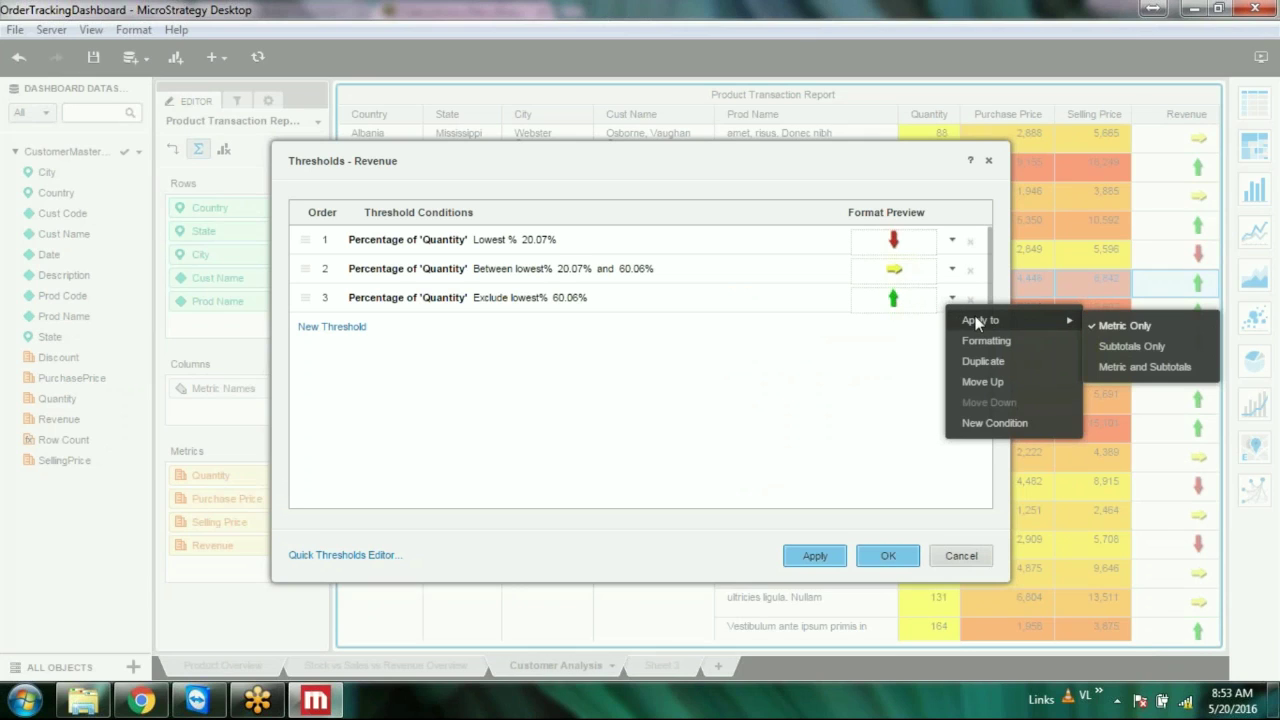
click(840, 358)
click(894, 304)
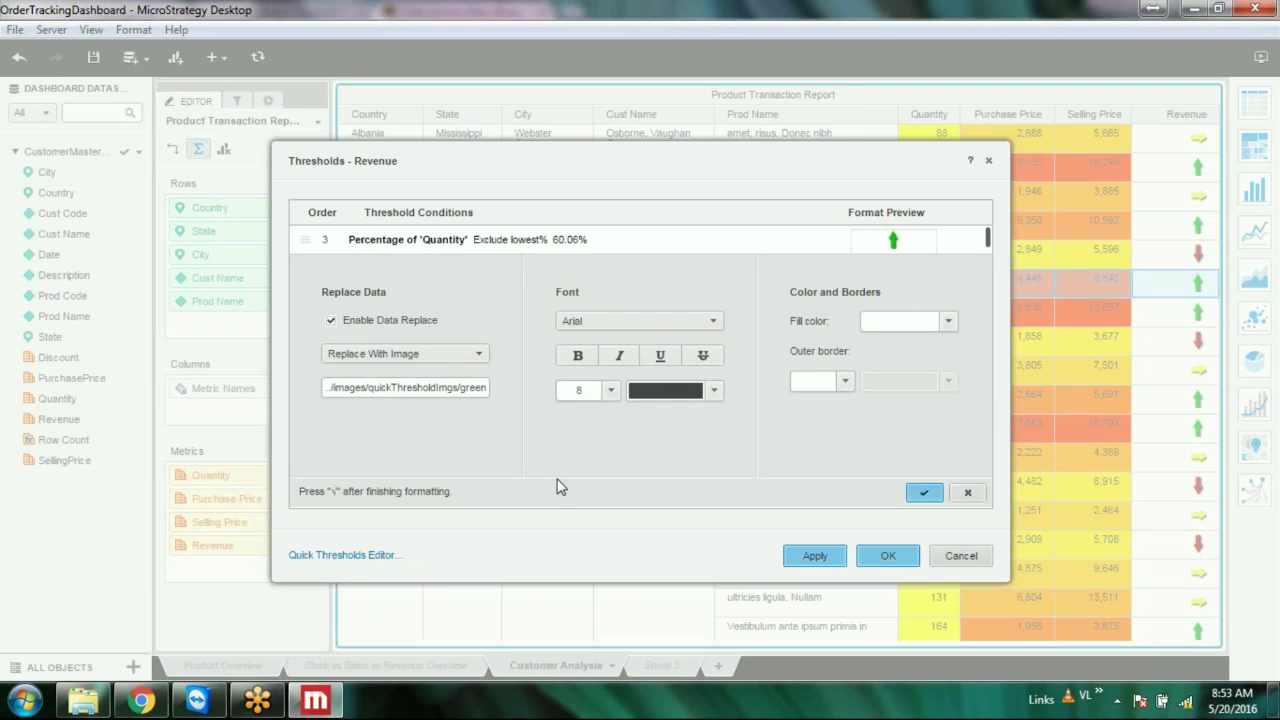
key(ctrl+a)
key(ctrl+v)
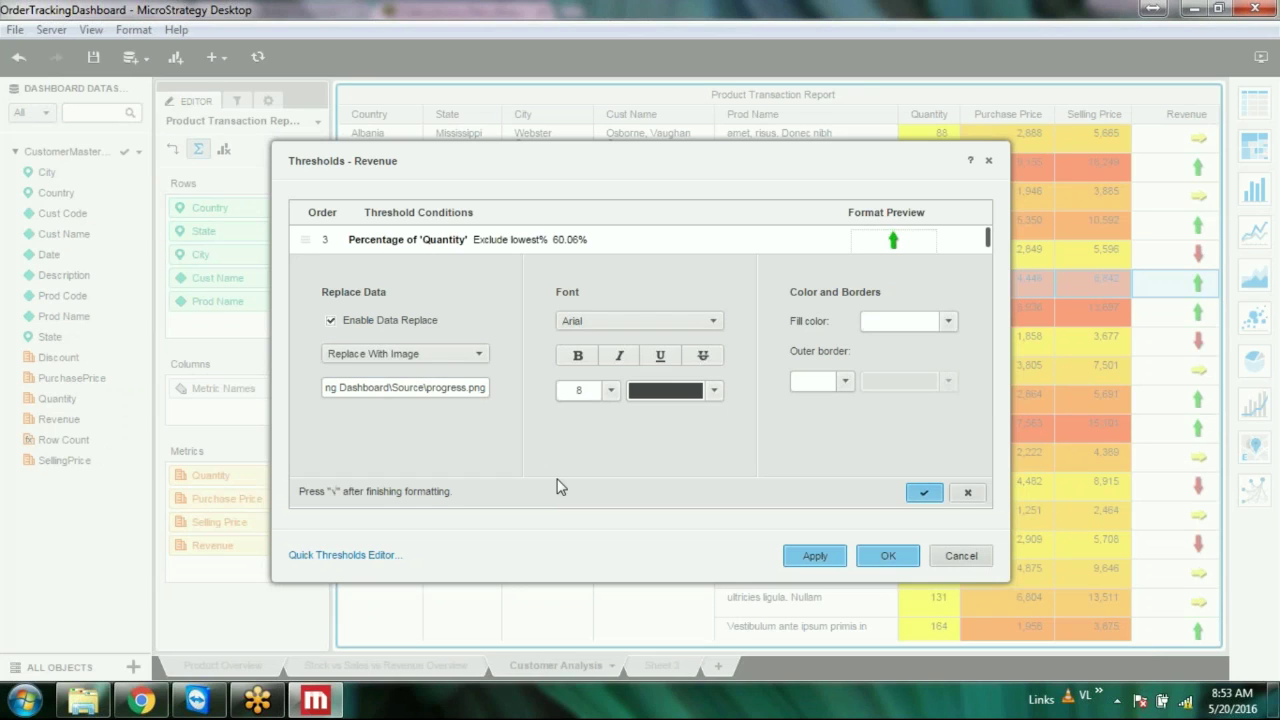
click(923, 492)
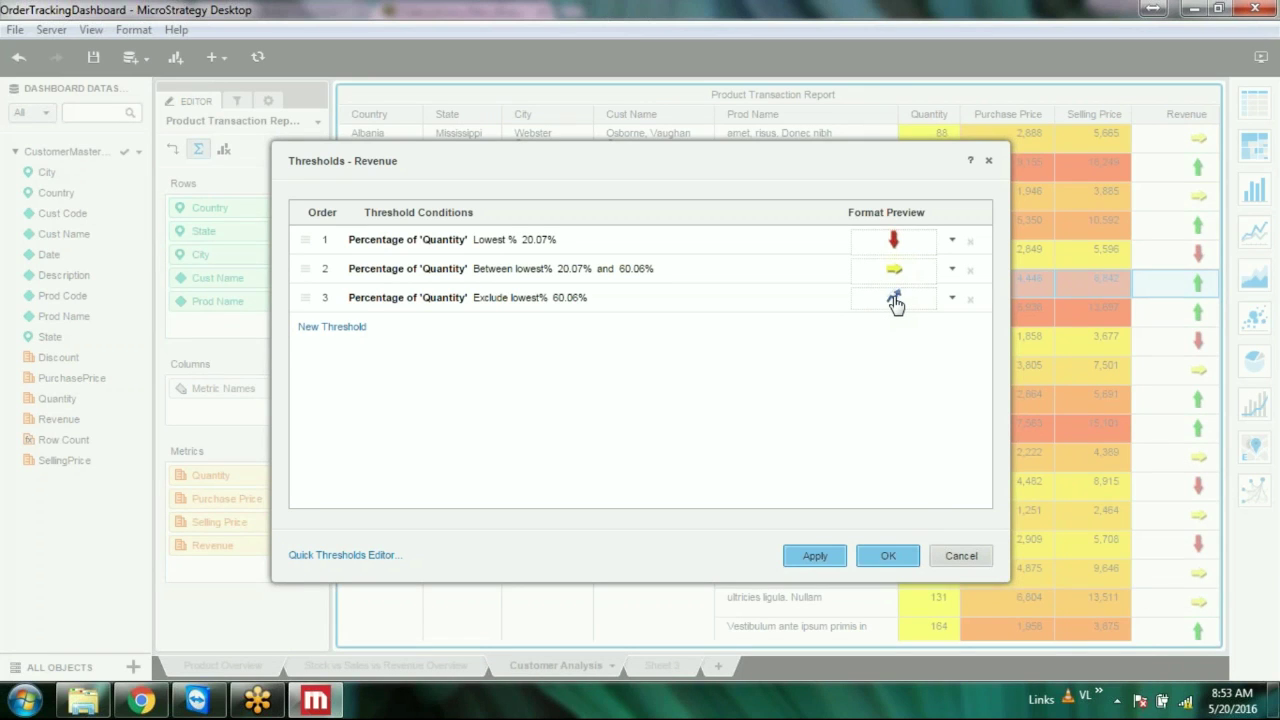
click(822, 558)
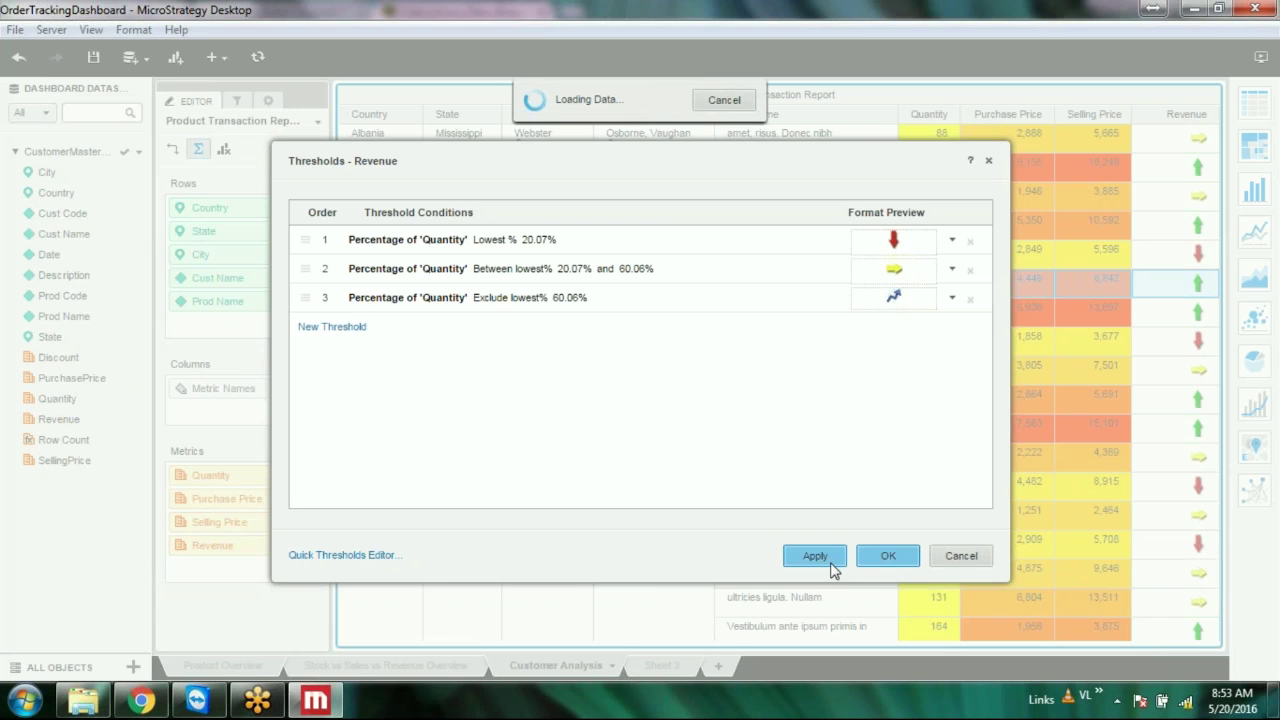
click(889, 553)
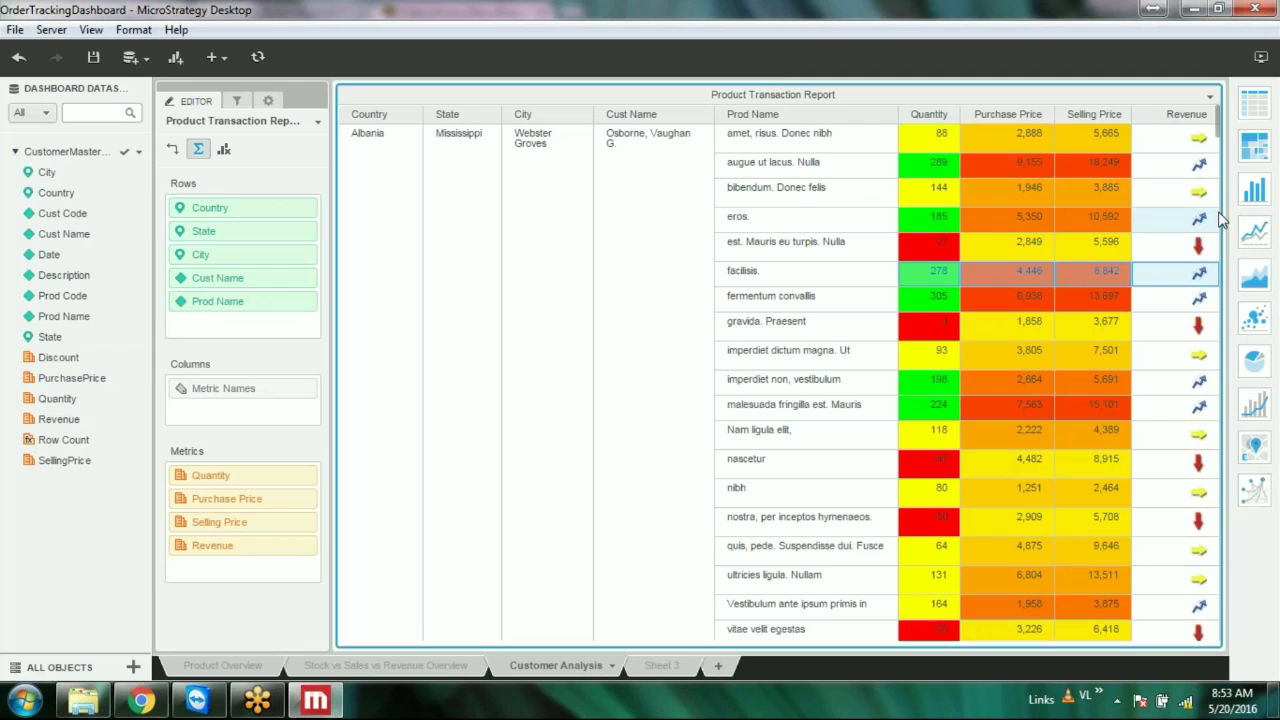
Return to the arrow icon search results in Chrome and open two more 16 × 16 icons in new tabs
click(141, 700)
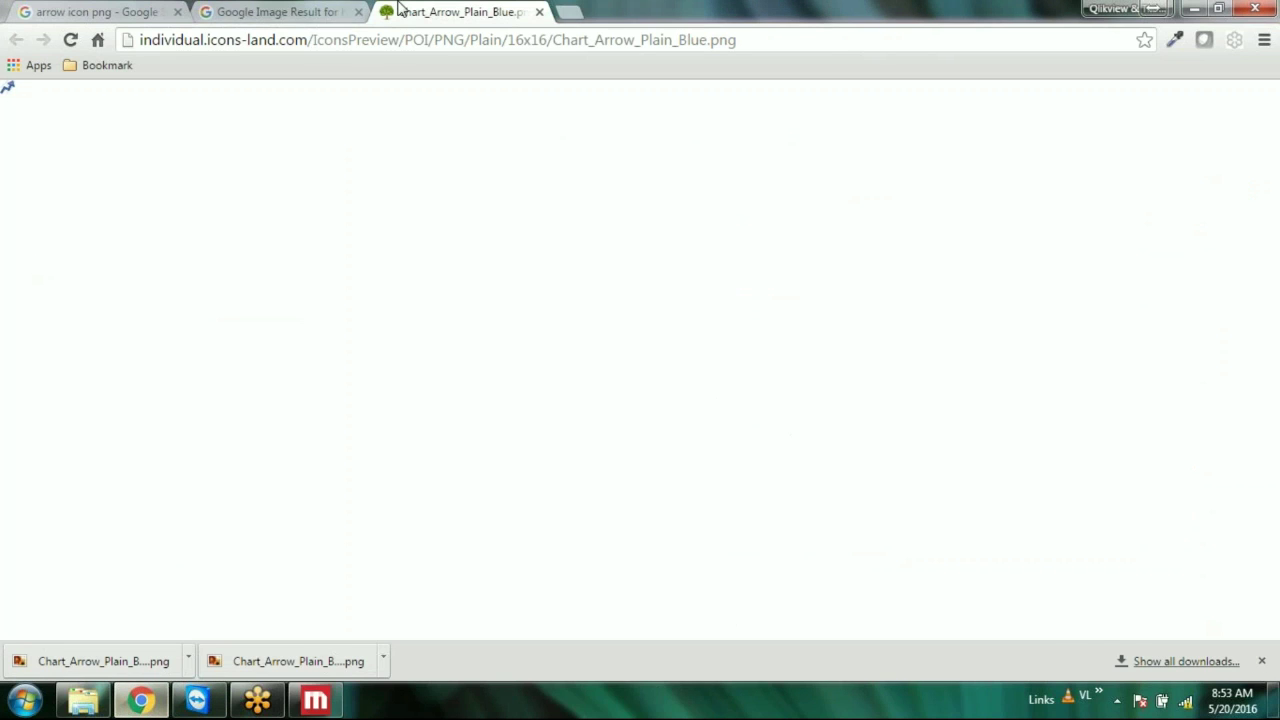
click(296, 10)
click(92, 10)
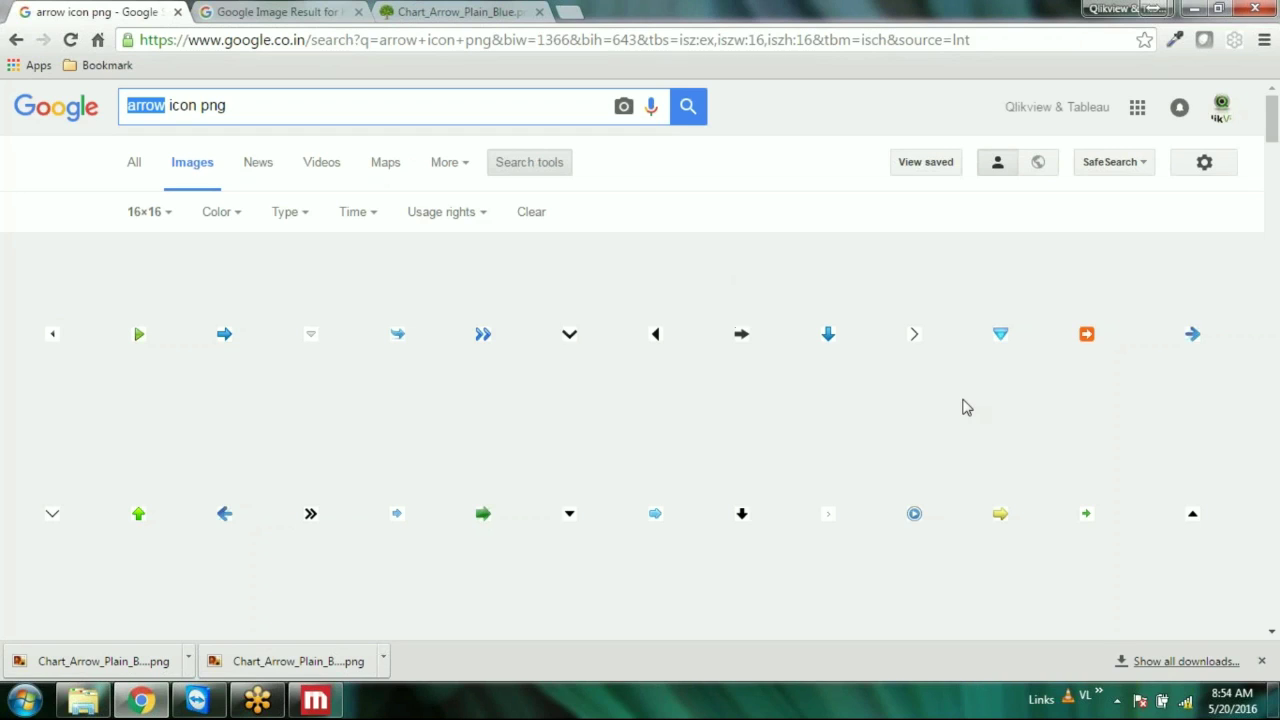
scroll(968, 407, down, 2)
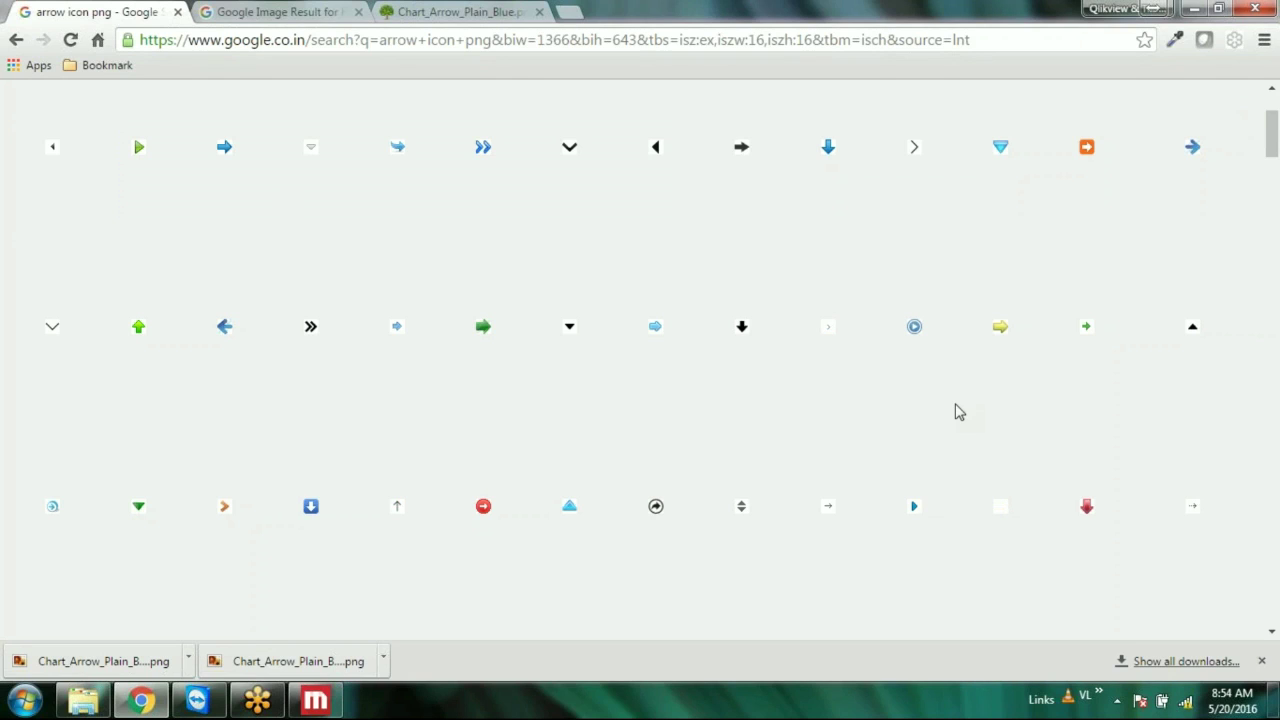
scroll(957, 411, down, 4)
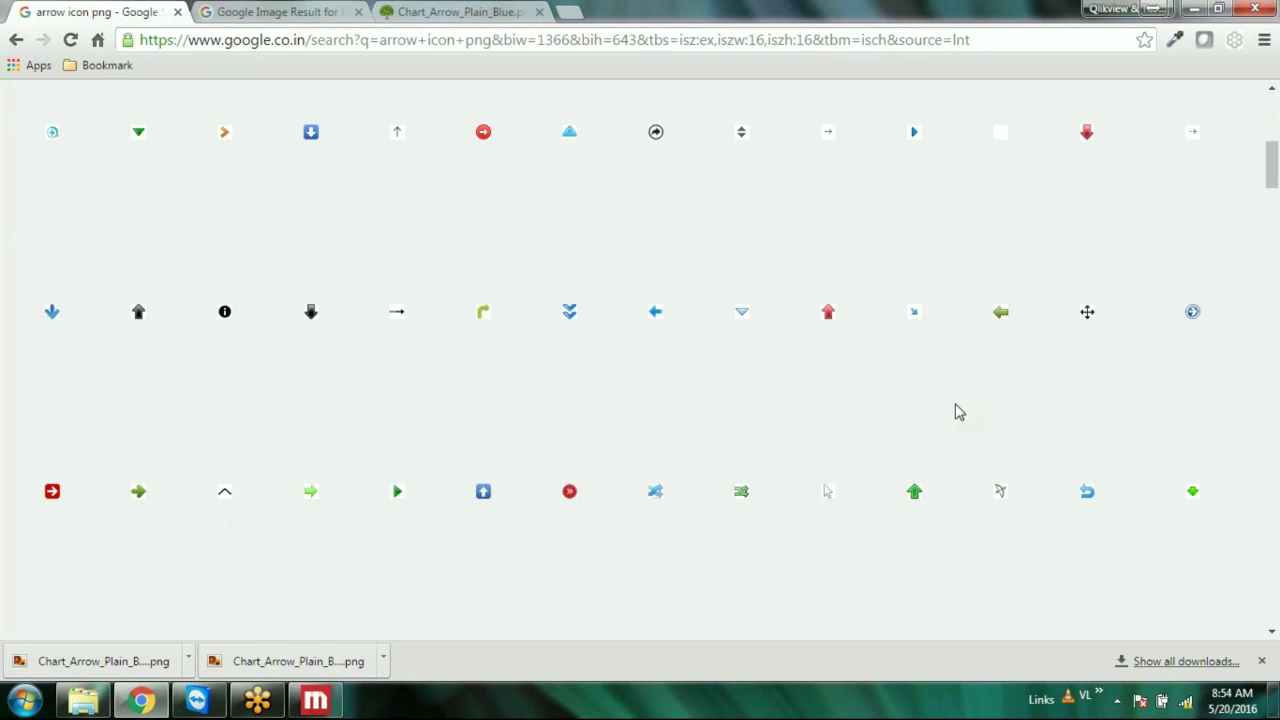
right_click(1087, 491)
click(1105, 513)
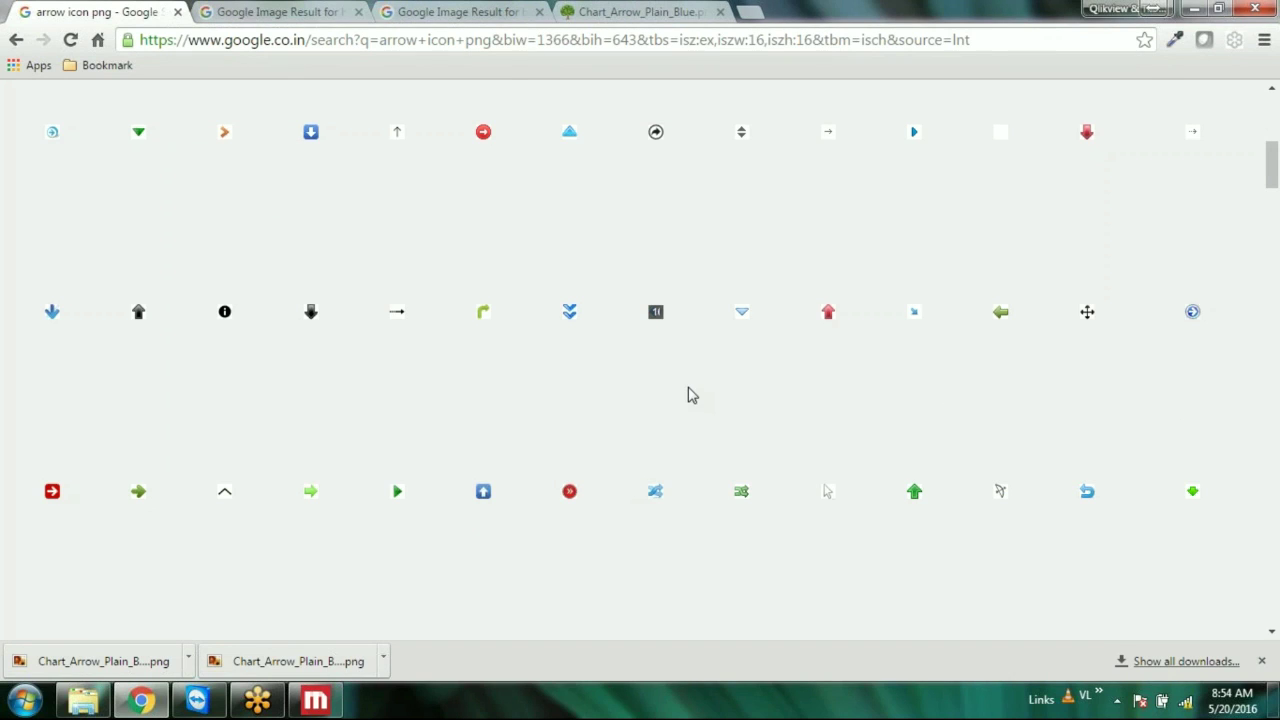
right_click(656, 493)
click(716, 513)
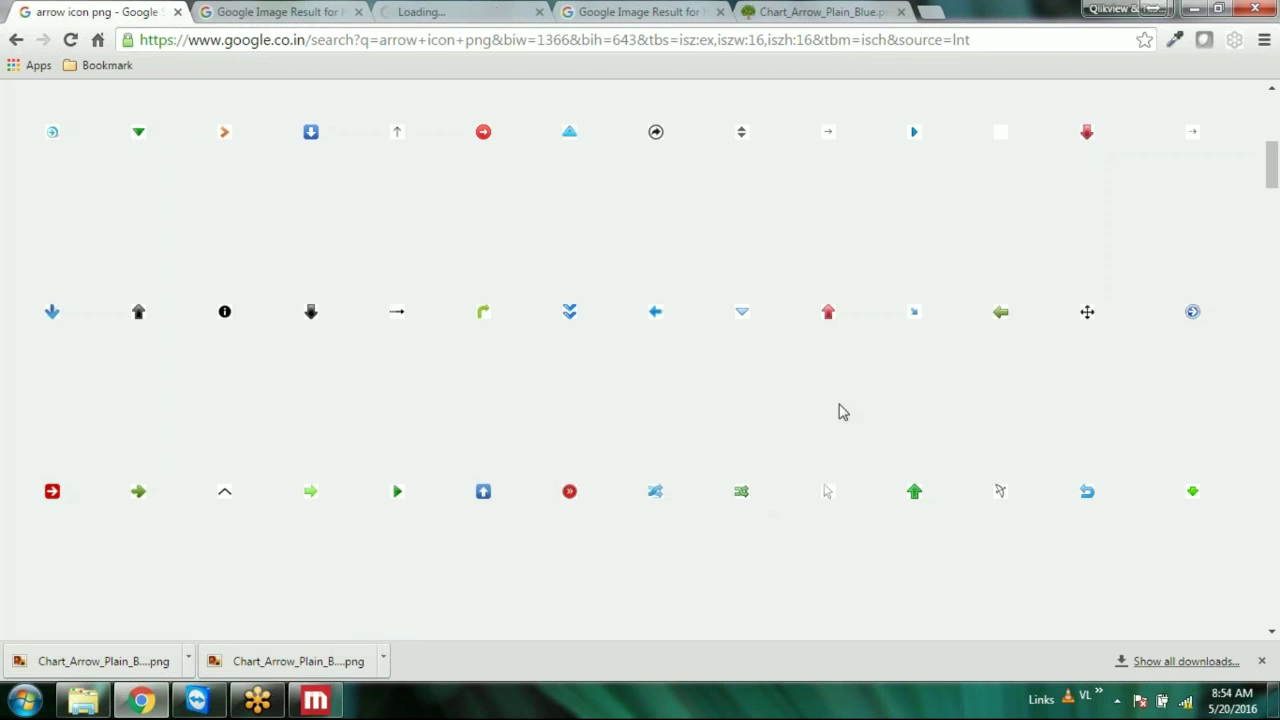
Look through further arrow icons in the search results and return to the Chart Arrow Plain Blue image result page
scroll(840, 412, down, 4)
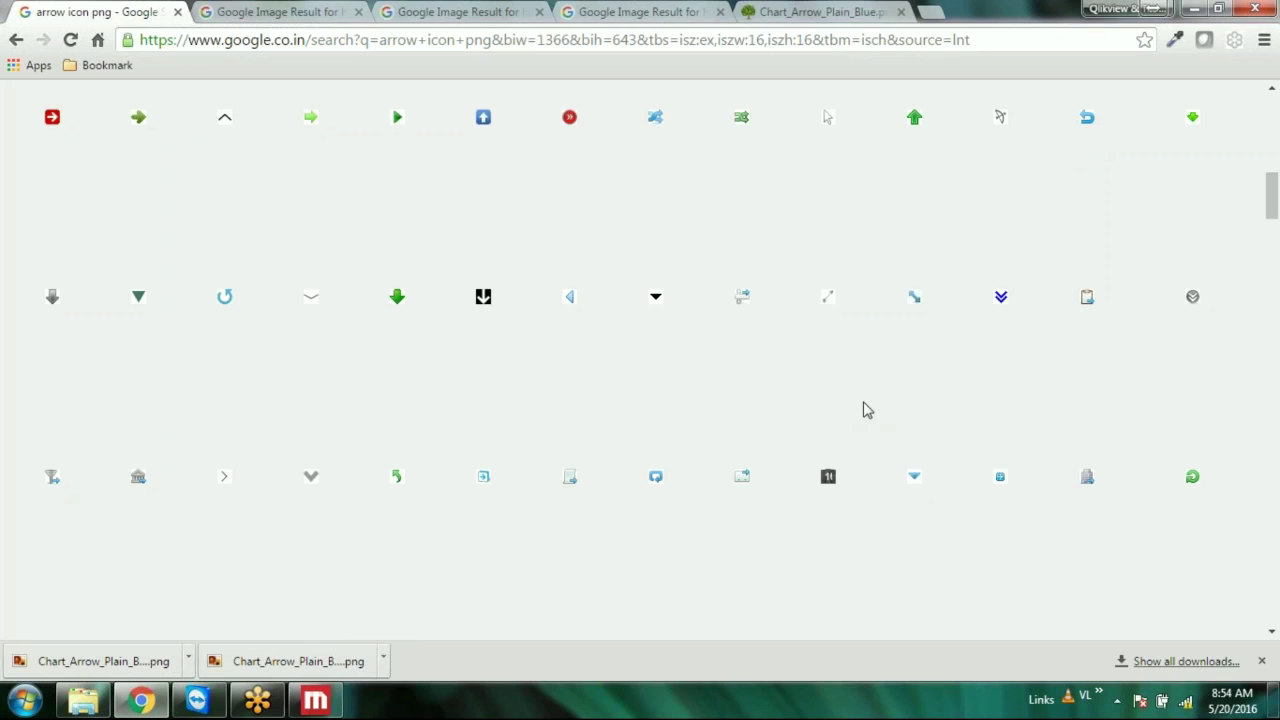
scroll(883, 388, down, 2)
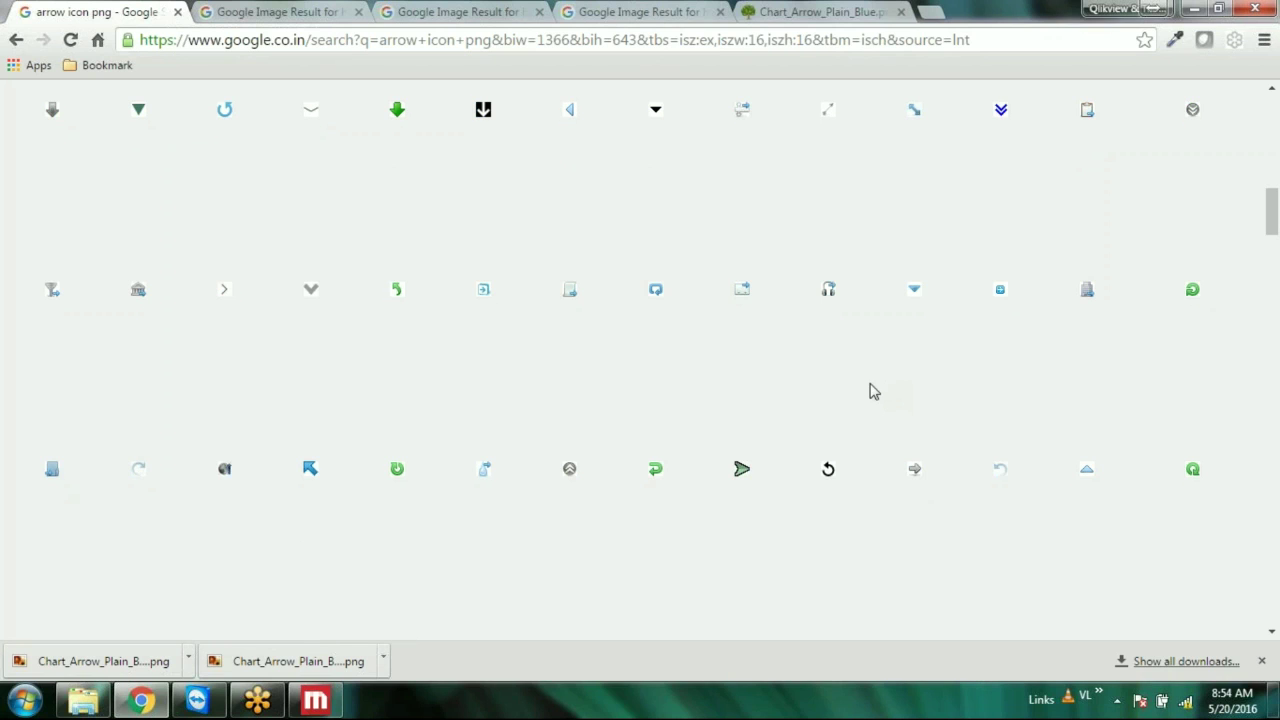
click(608, 11)
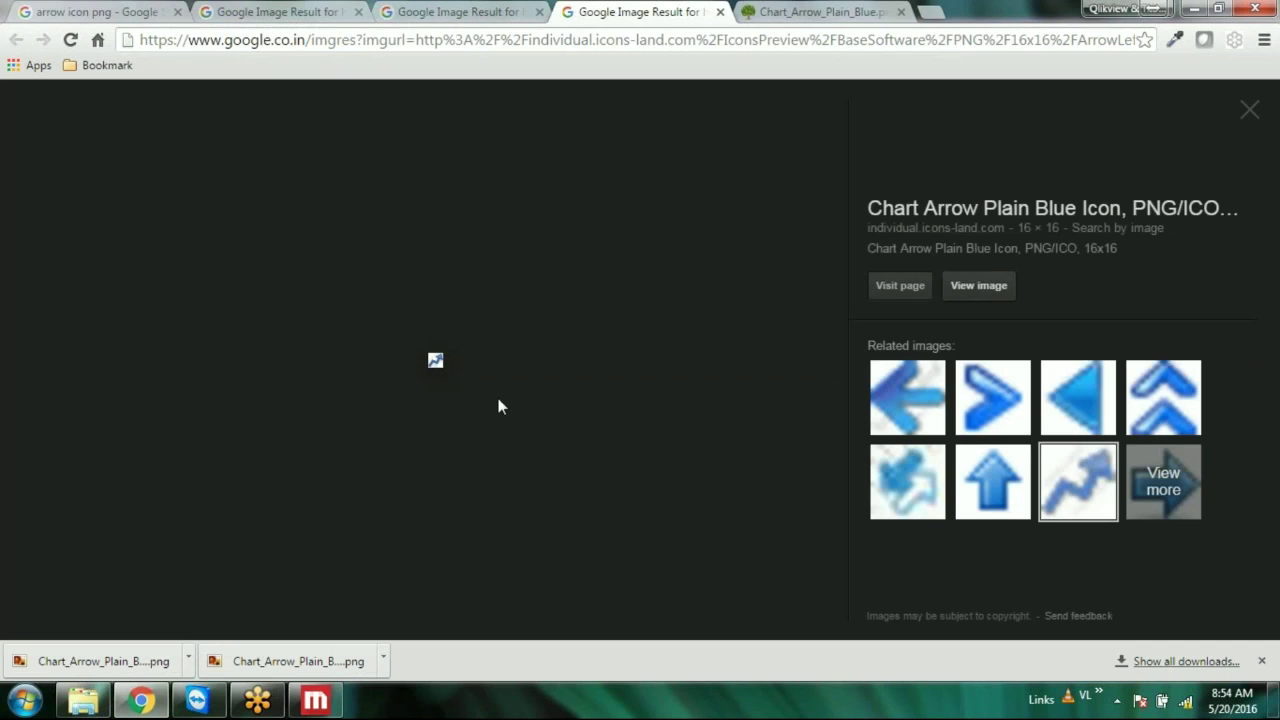
Open the 16 × 16 switch arrow icon at full size and save it as a PNG named standard in the Source folder
click(794, 10)
click(521, 10)
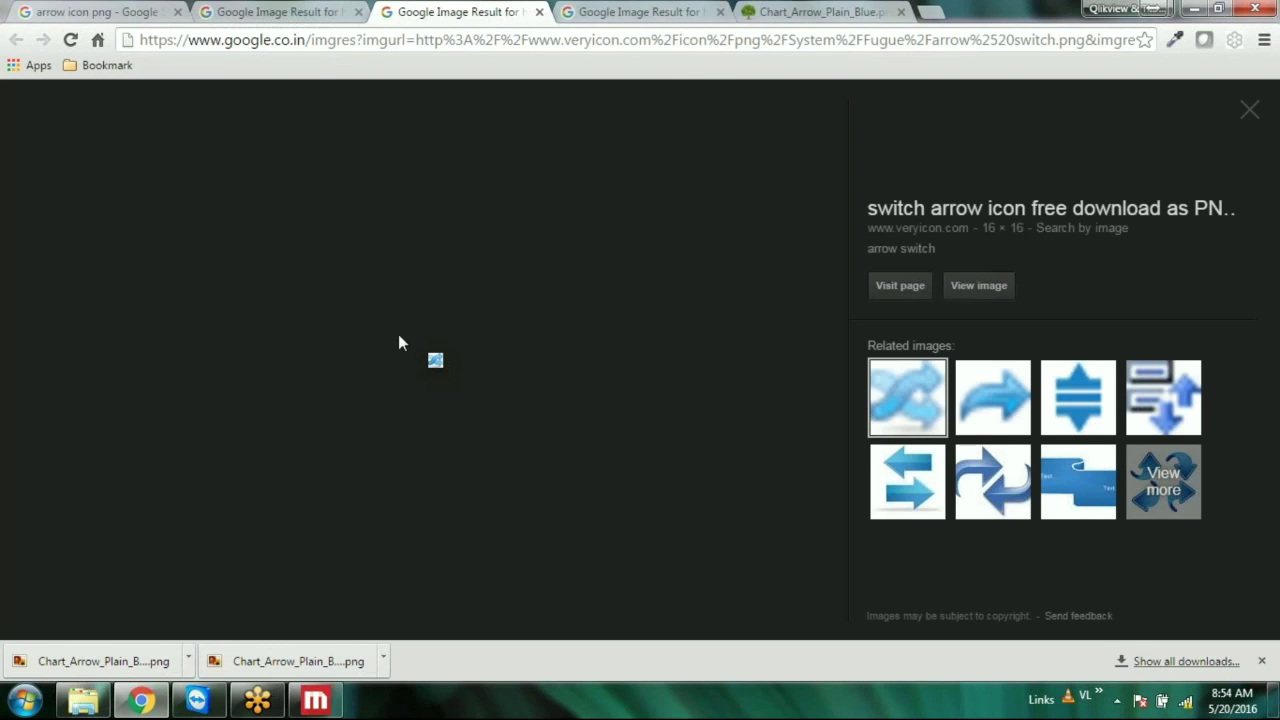
click(976, 286)
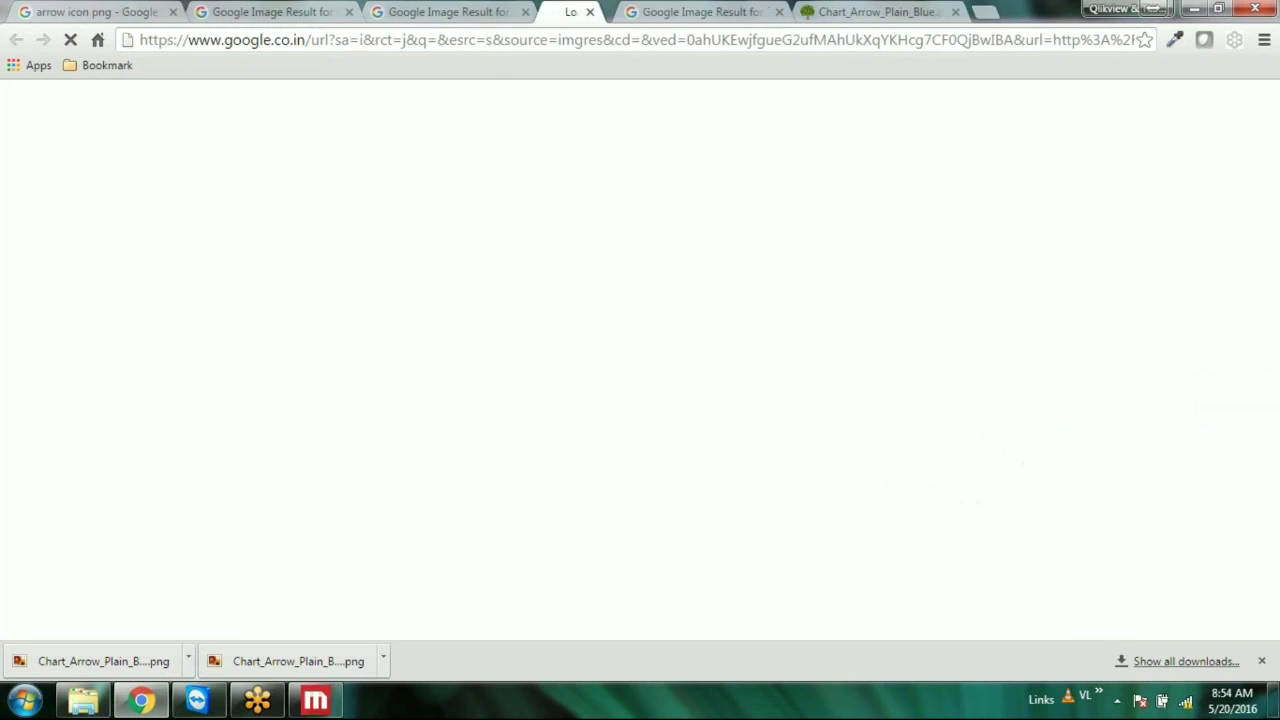
right_click(9, 90)
click(45, 121)
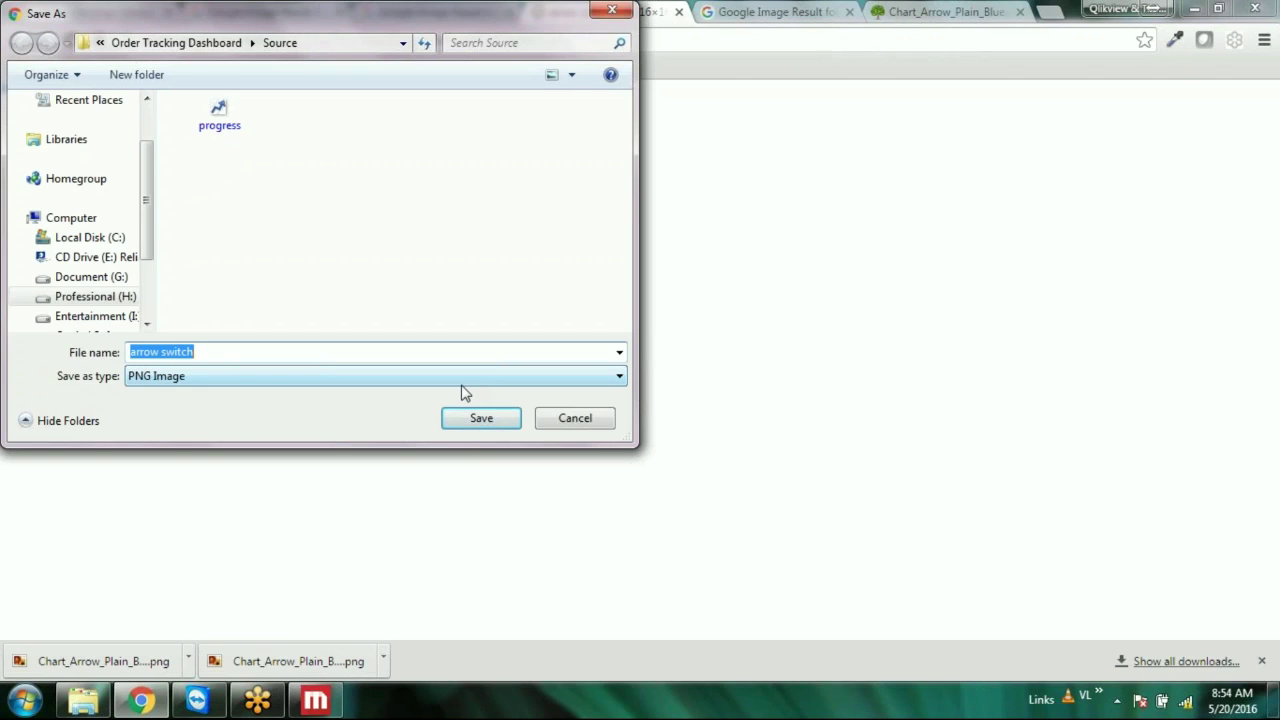
text(standard)
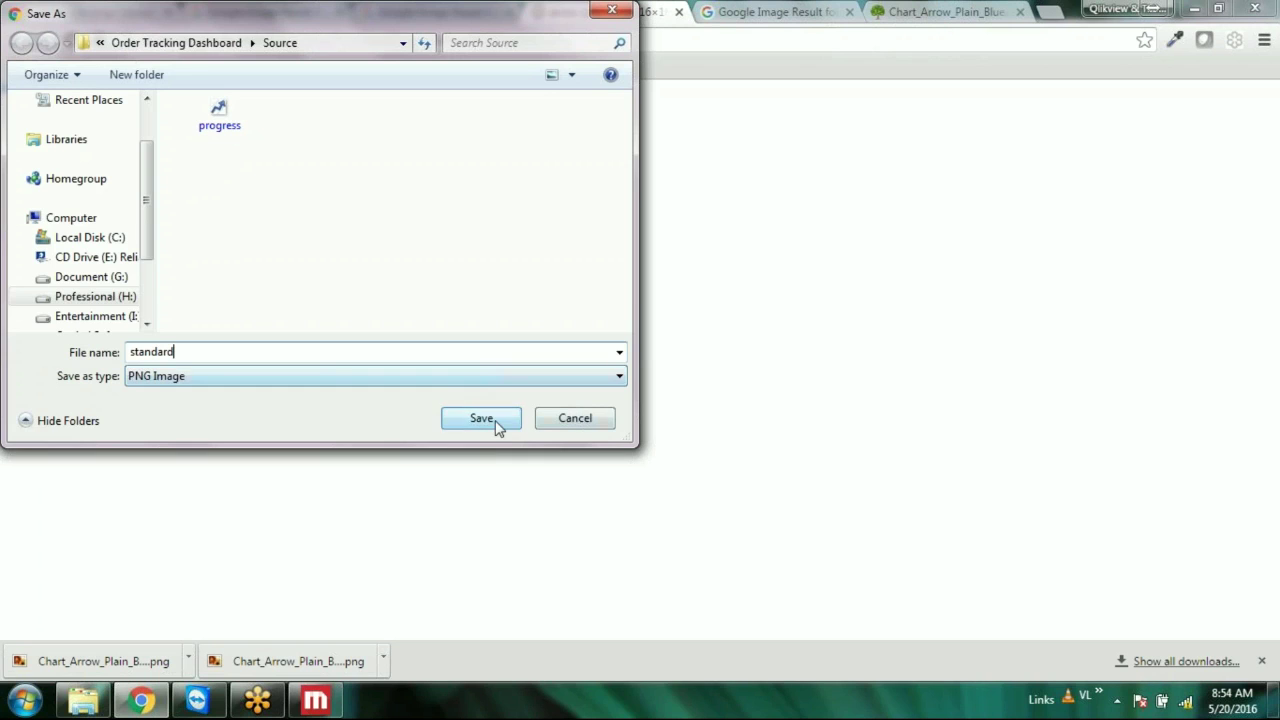
click(497, 425)
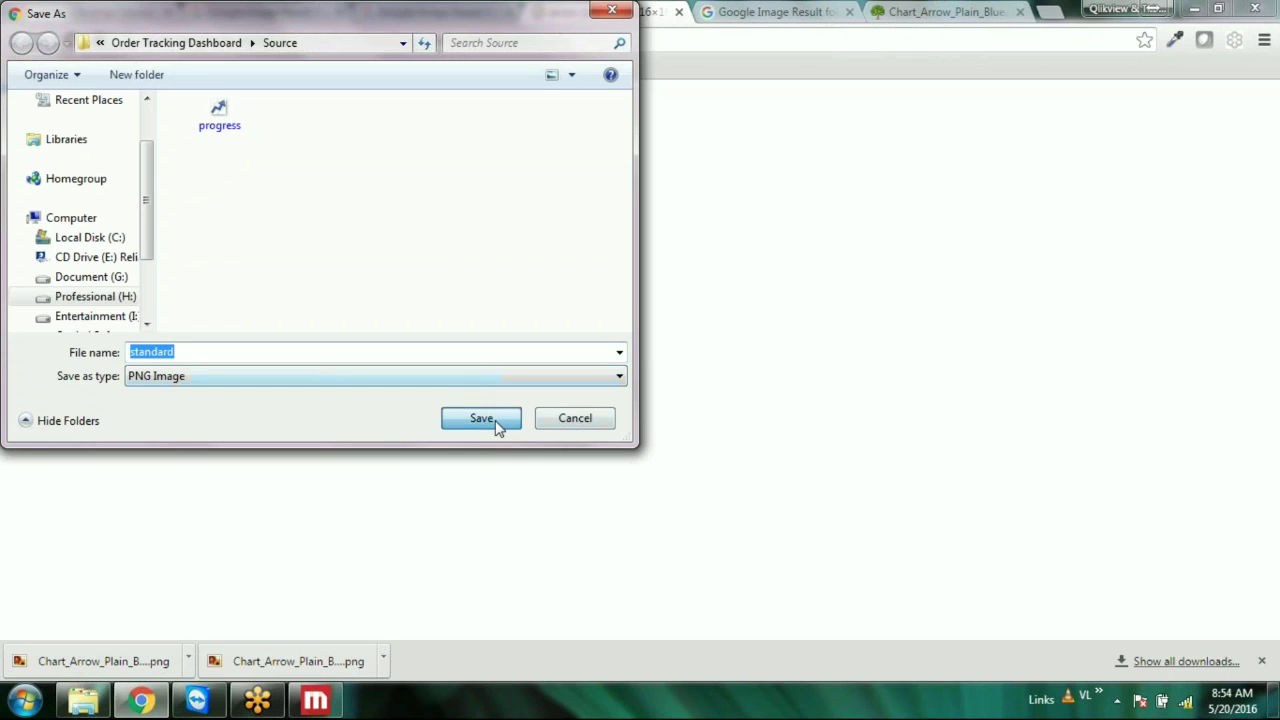
click(788, 10)
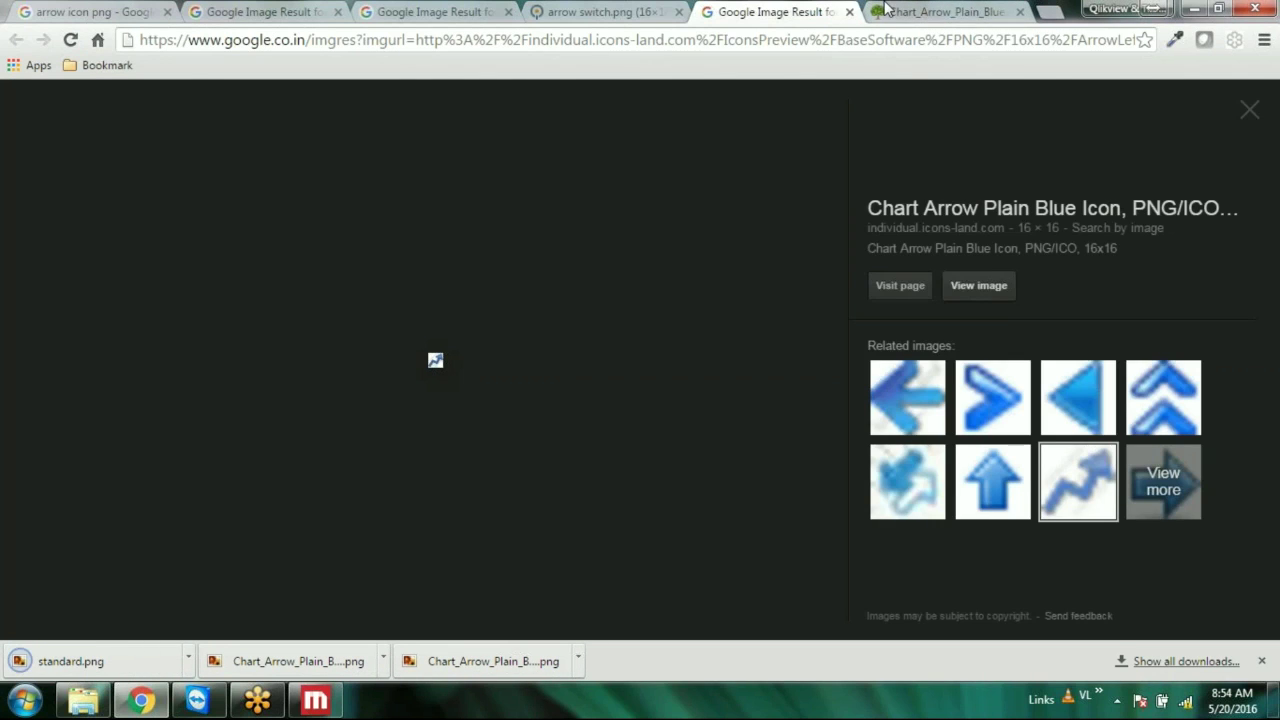
click(893, 10)
click(415, 10)
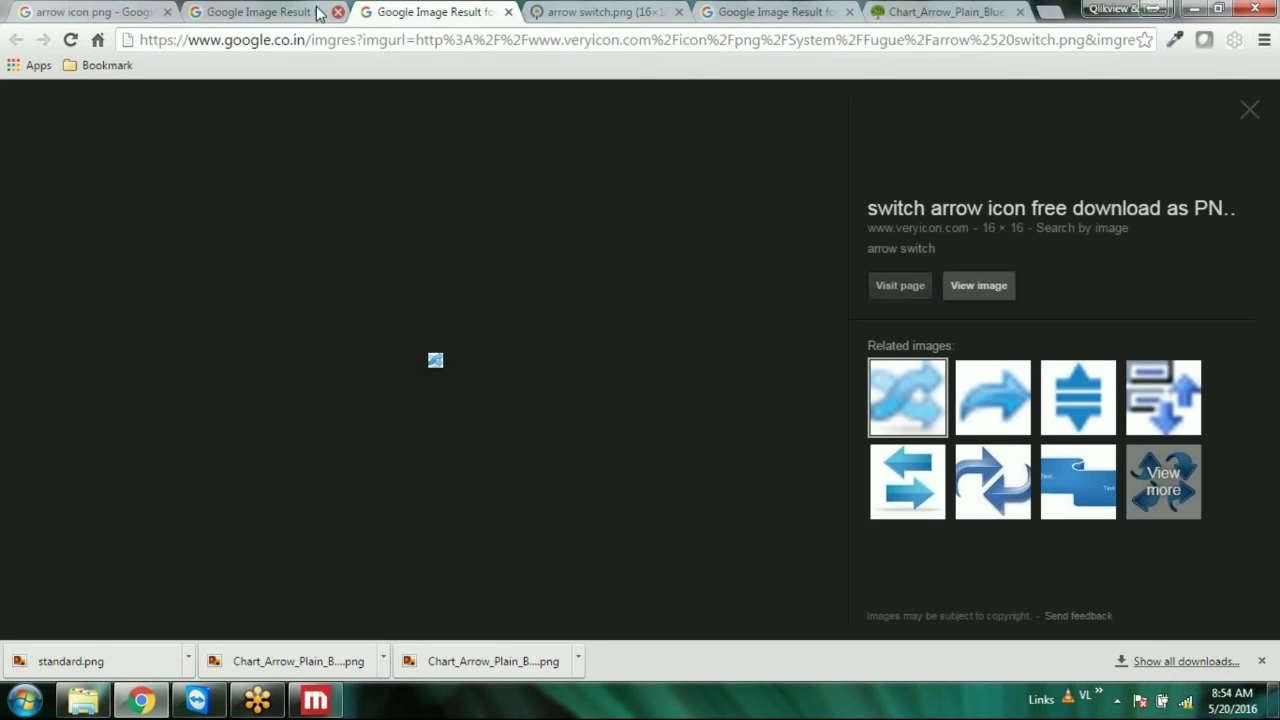
click(265, 10)
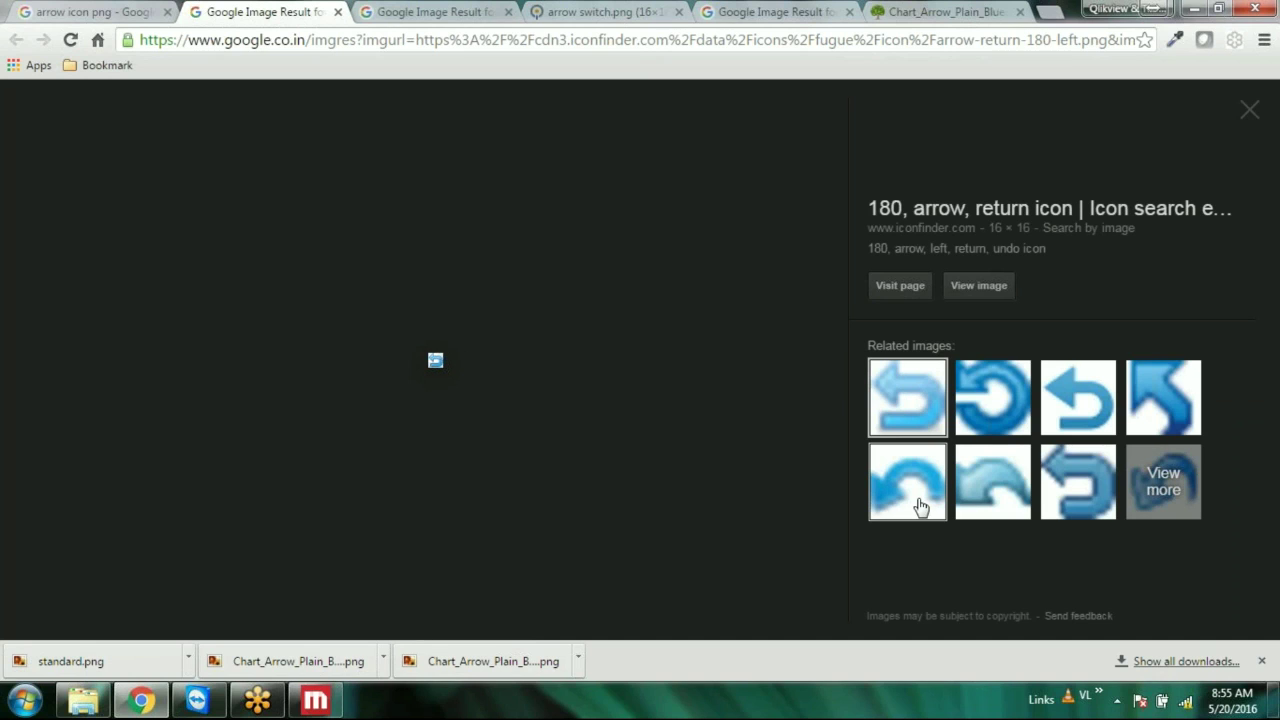
click(1143, 507)
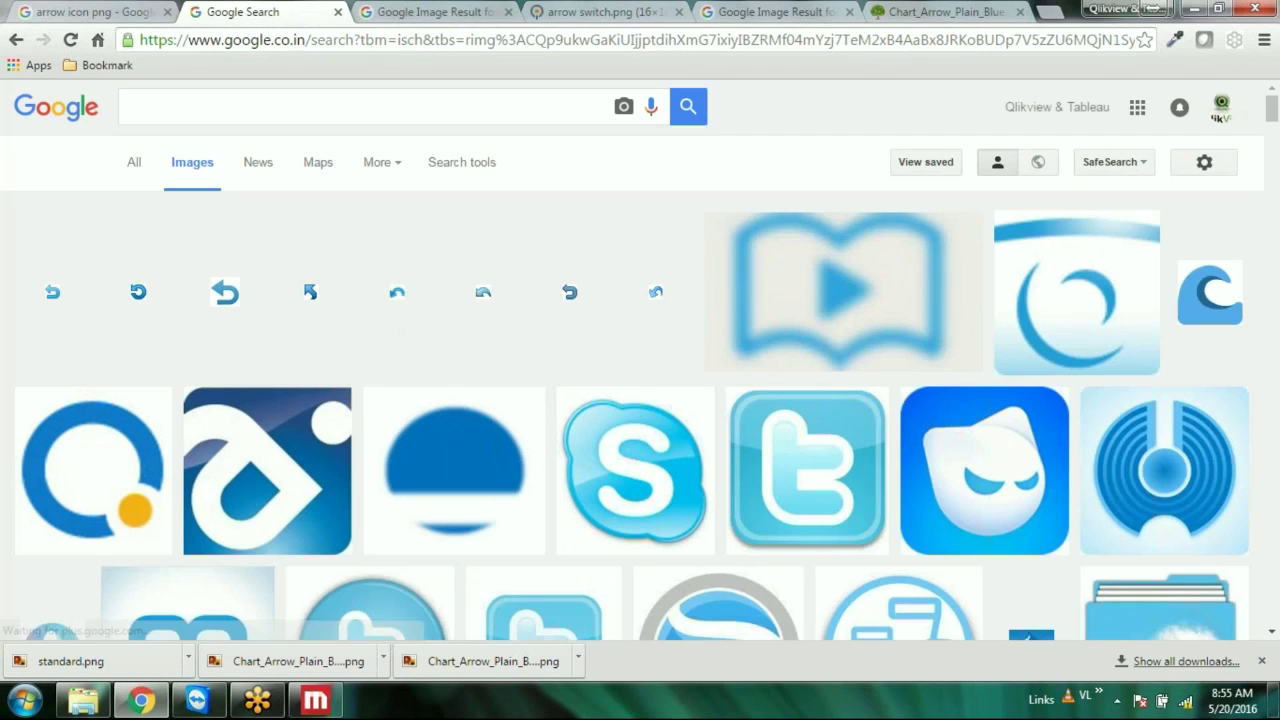
click(655, 297)
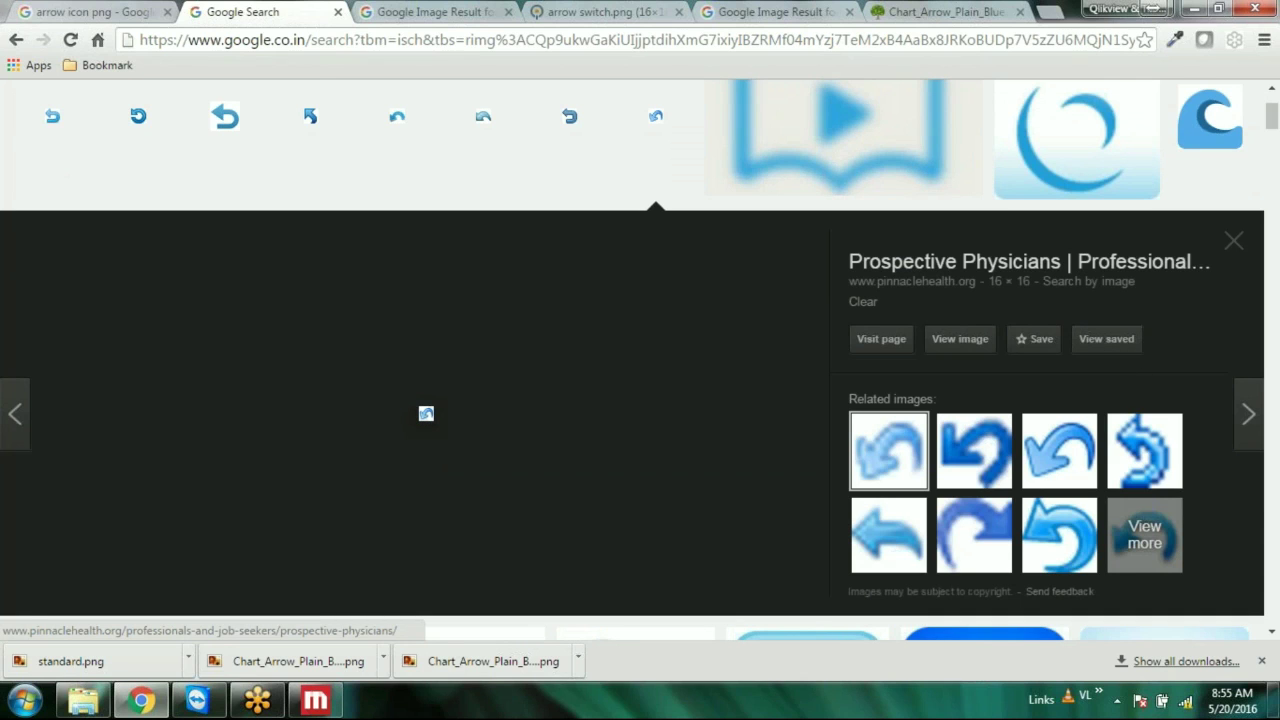
Open the curved undo arrow image at full size and save it as a PNG named loss in the Source folder
click(862, 345)
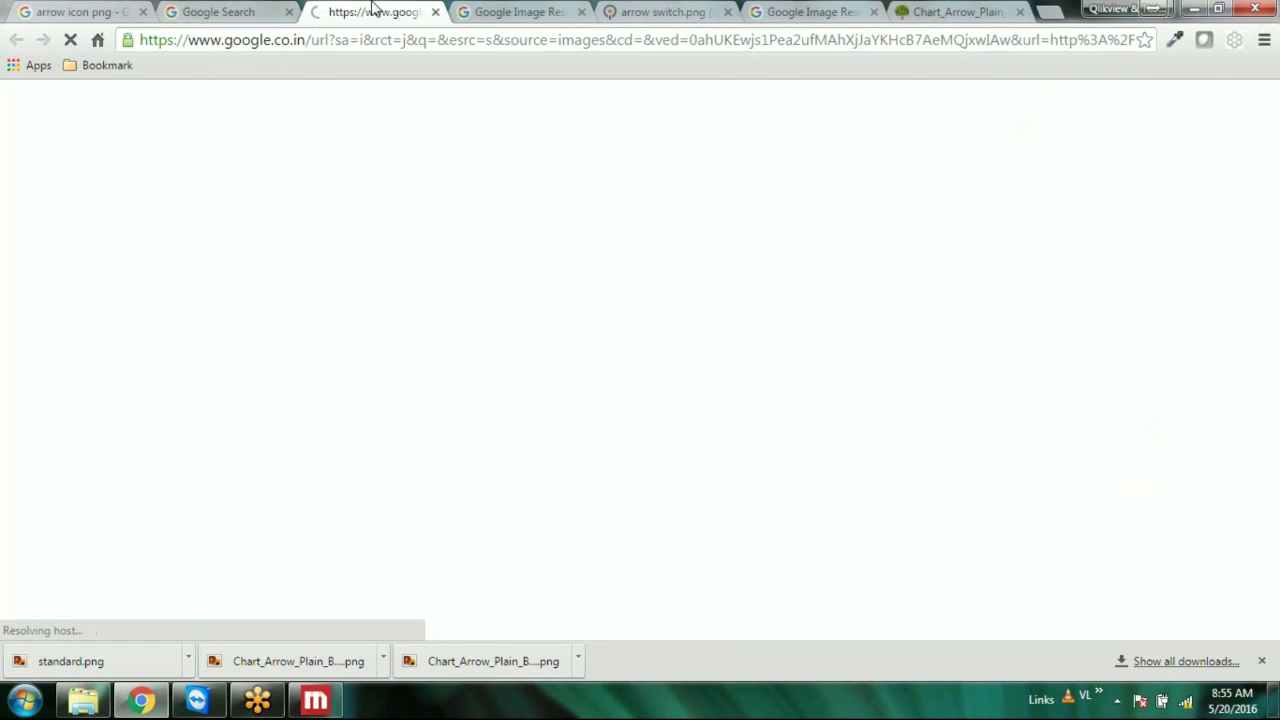
click(431, 11)
click(960, 338)
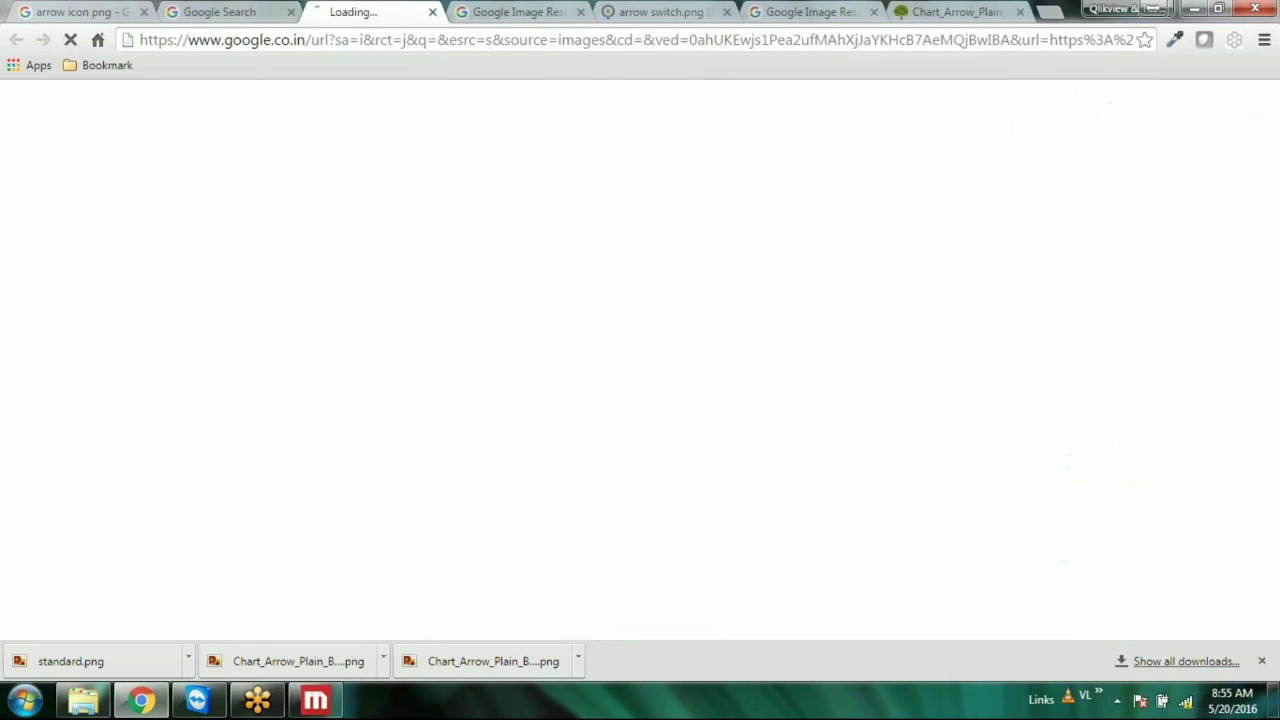
right_click(8, 92)
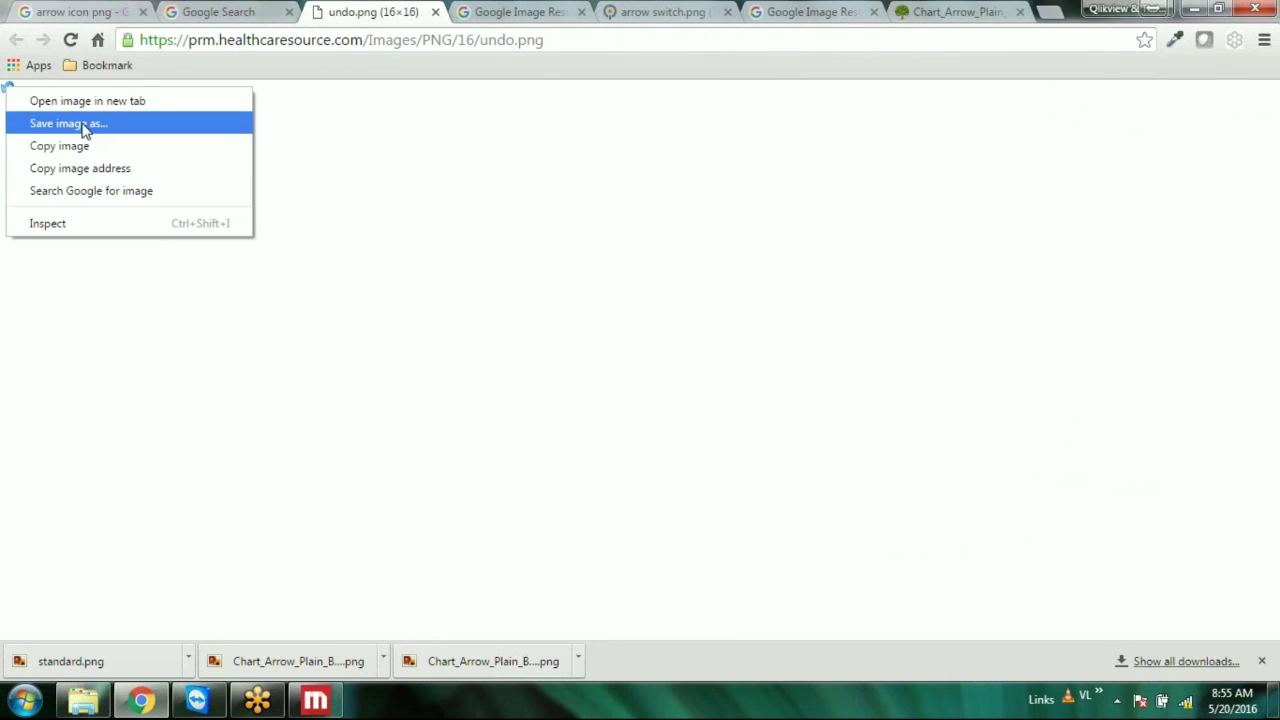
click(82, 124)
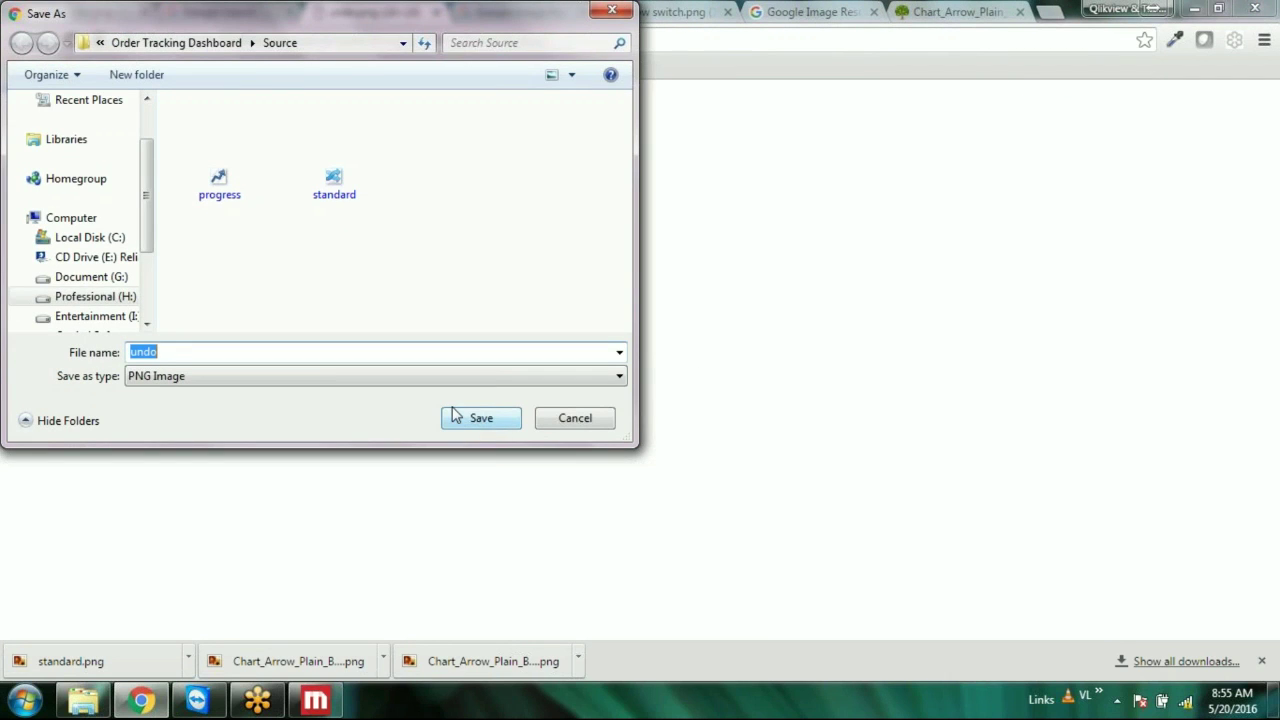
text(loss)
click(474, 421)
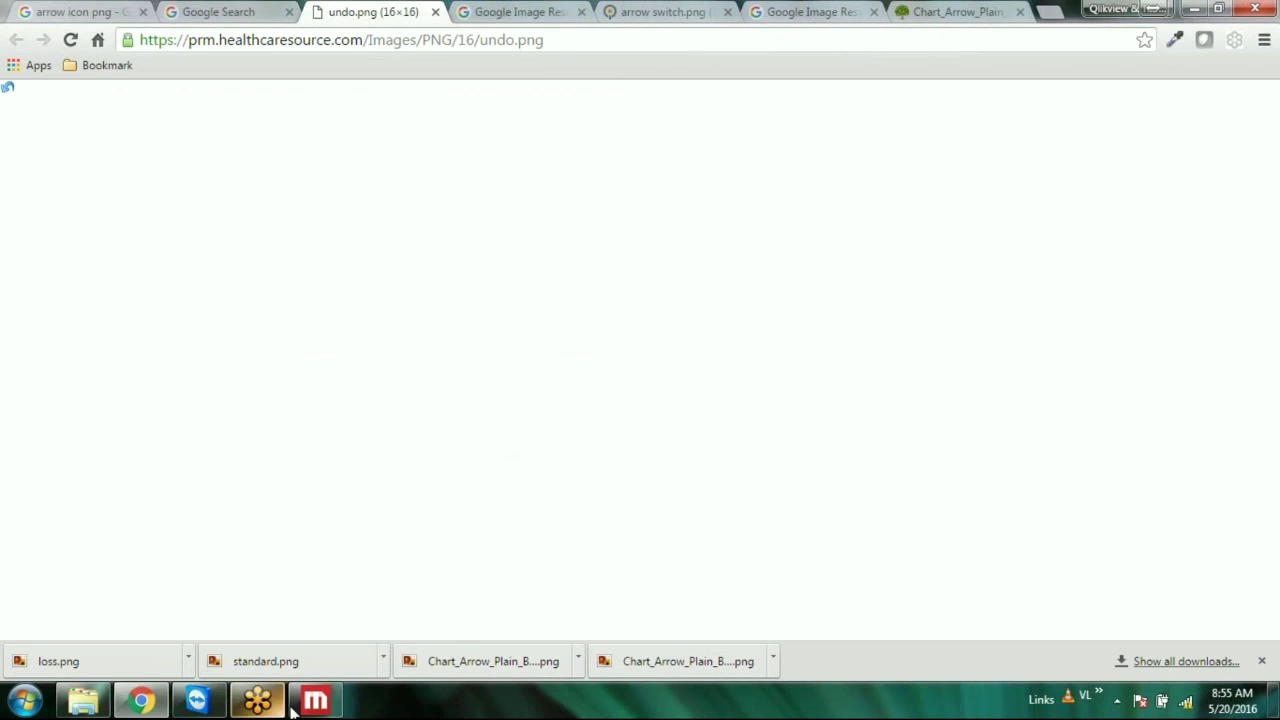
Switch to the Source folder in File Explorer and select the loss image
click(92, 703)
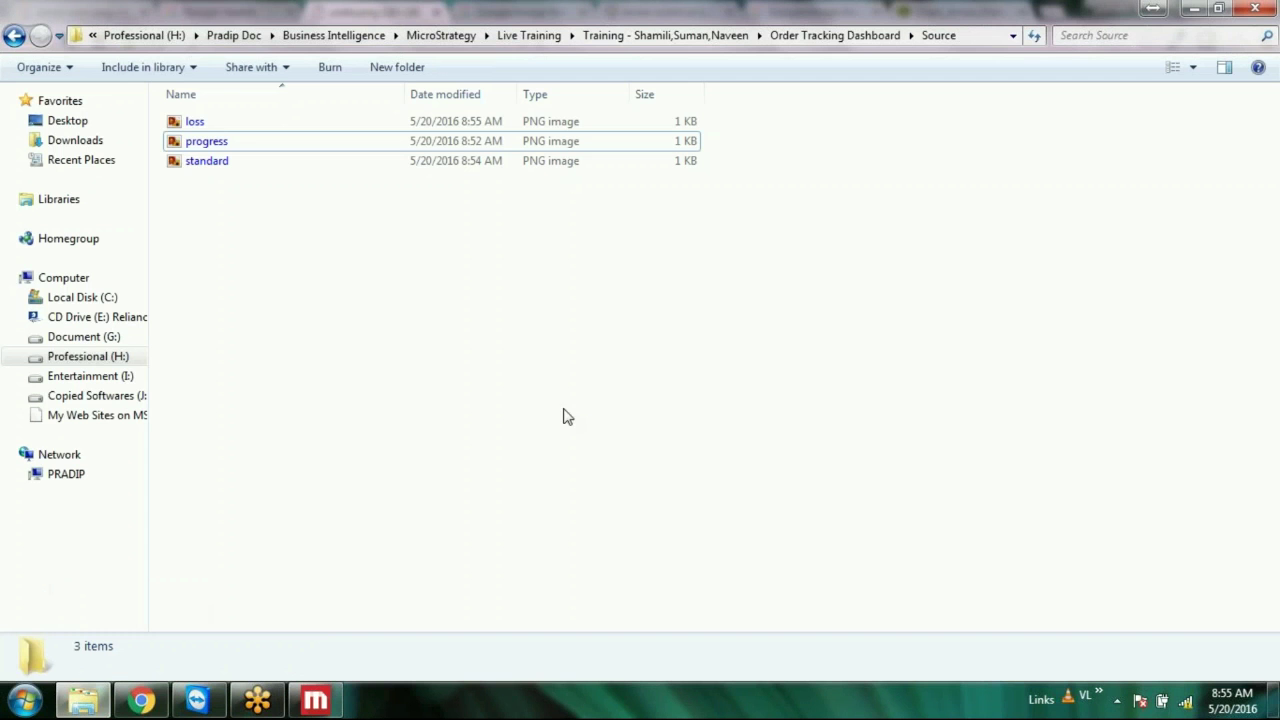
click(270, 125)
click(983, 38)
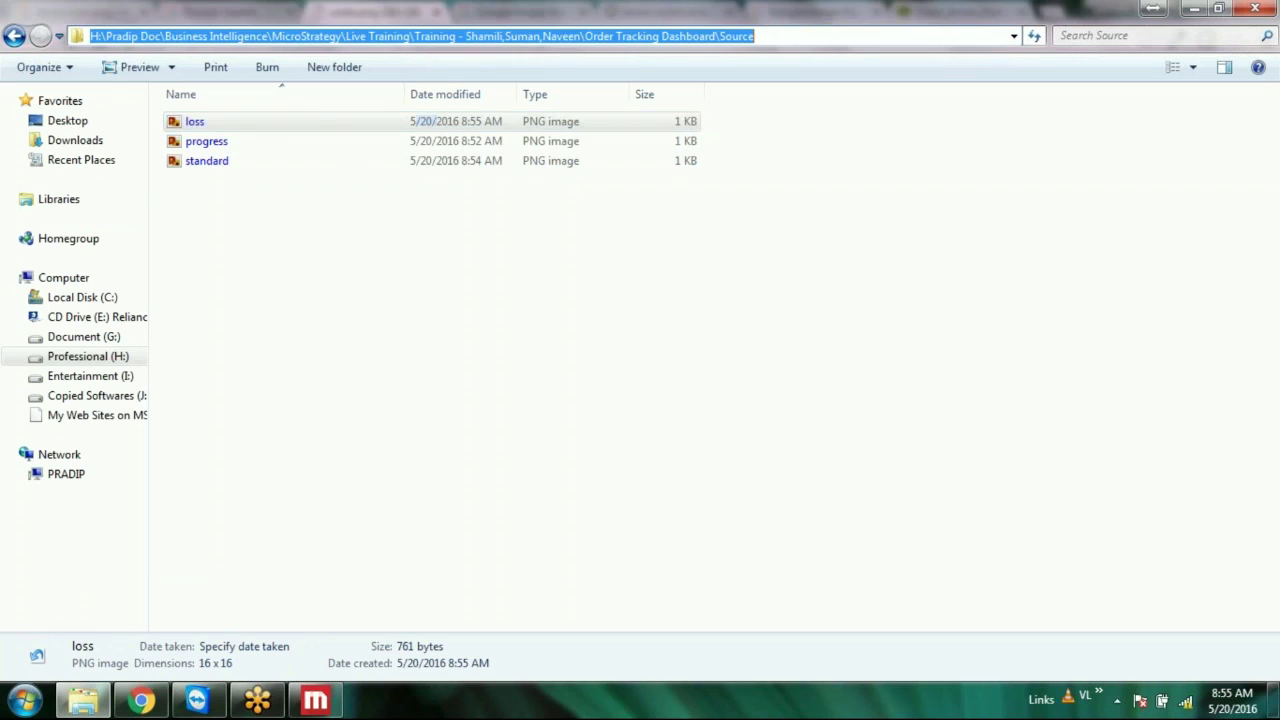
click(940, 36)
text(\)
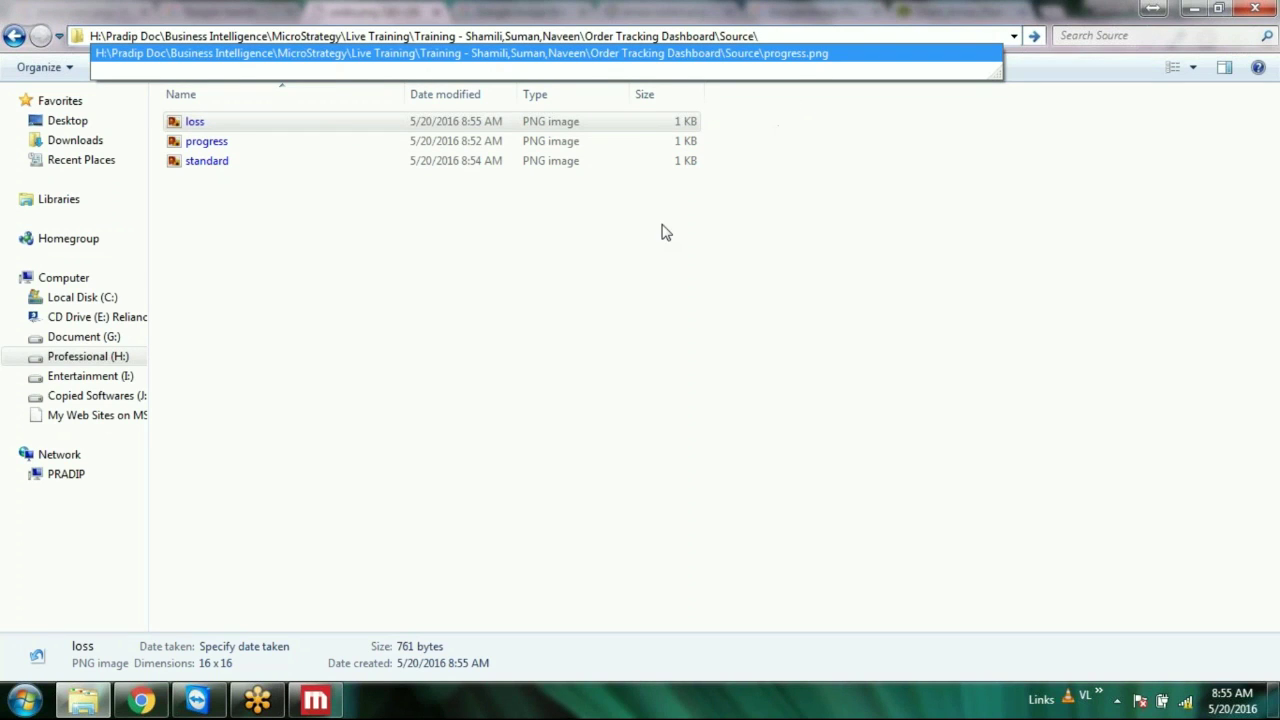
click(486, 283)
click(262, 124)
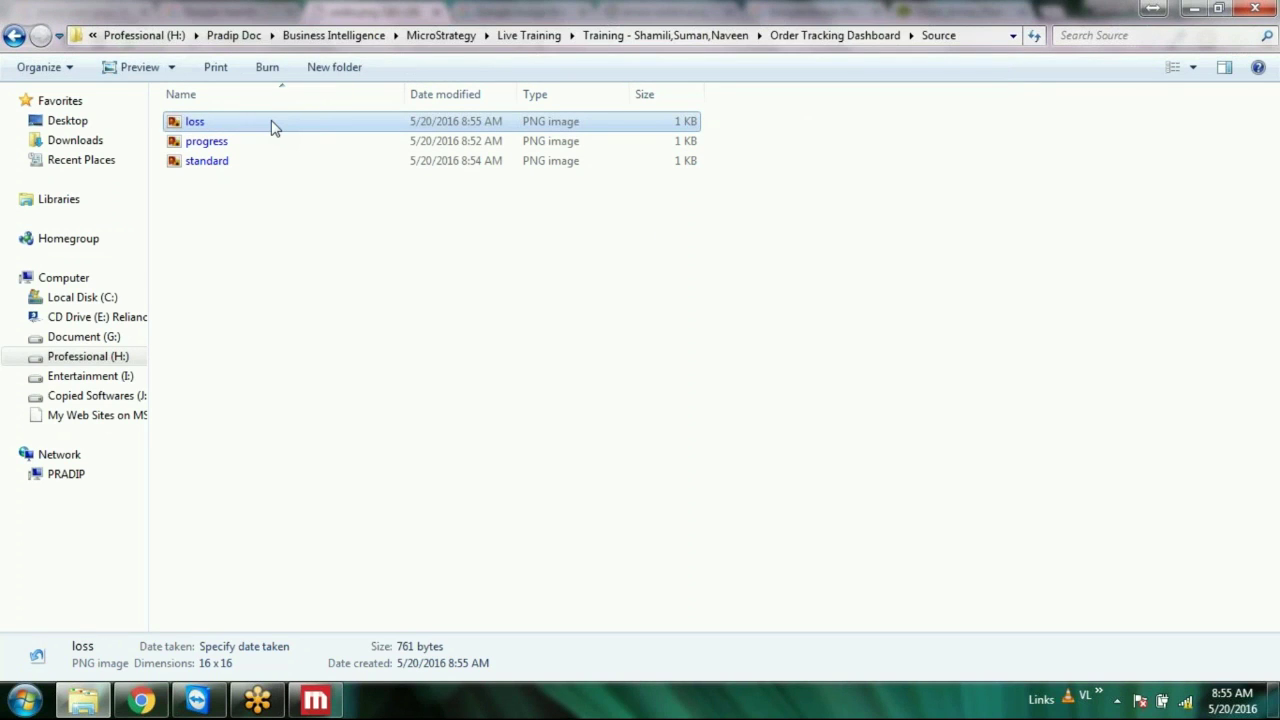
key(F2)
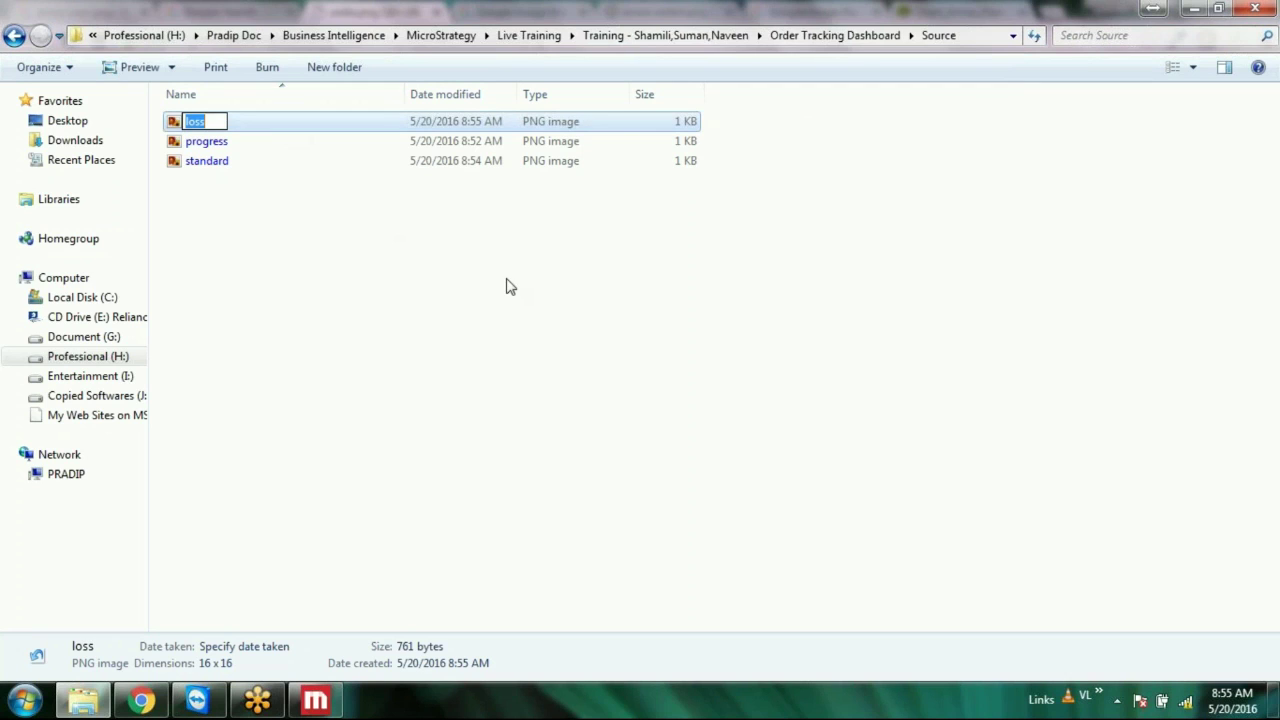
click(934, 114)
Copy the full path to loss.png in the Source folder and switch to MicroStrategy Desktop
click(954, 36)
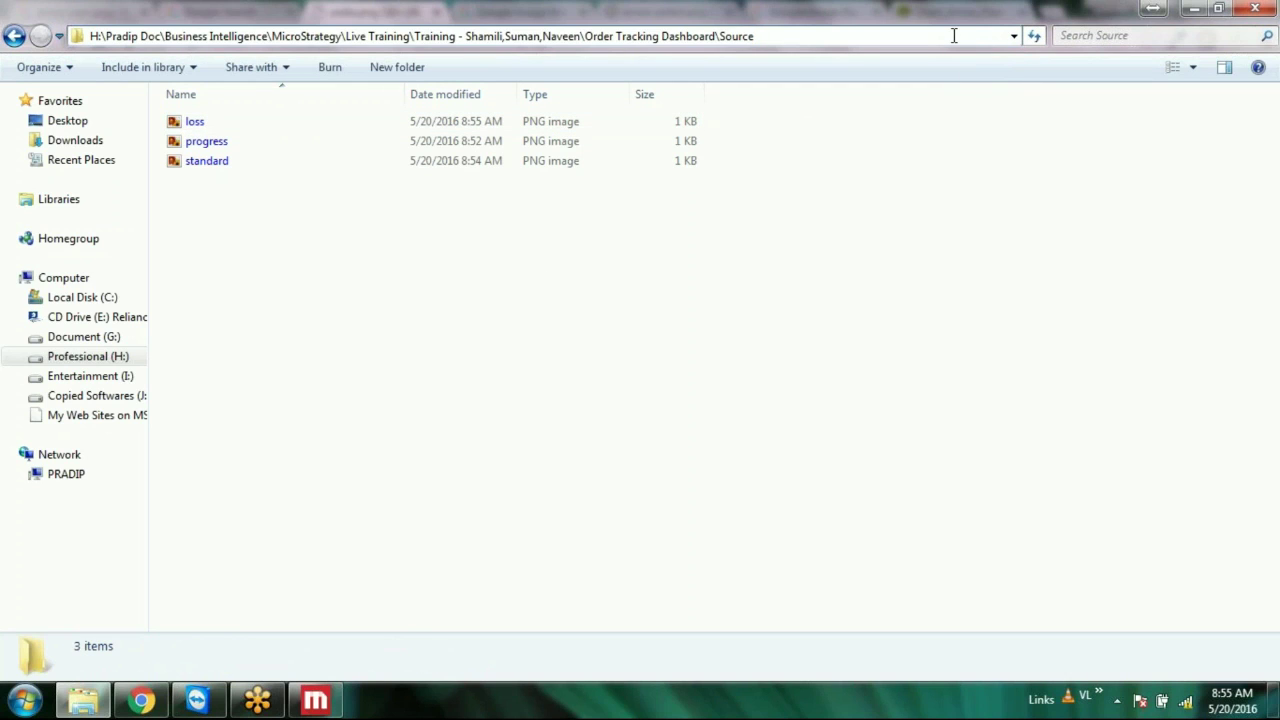
text(\loss.png)
key(ctrl+a)
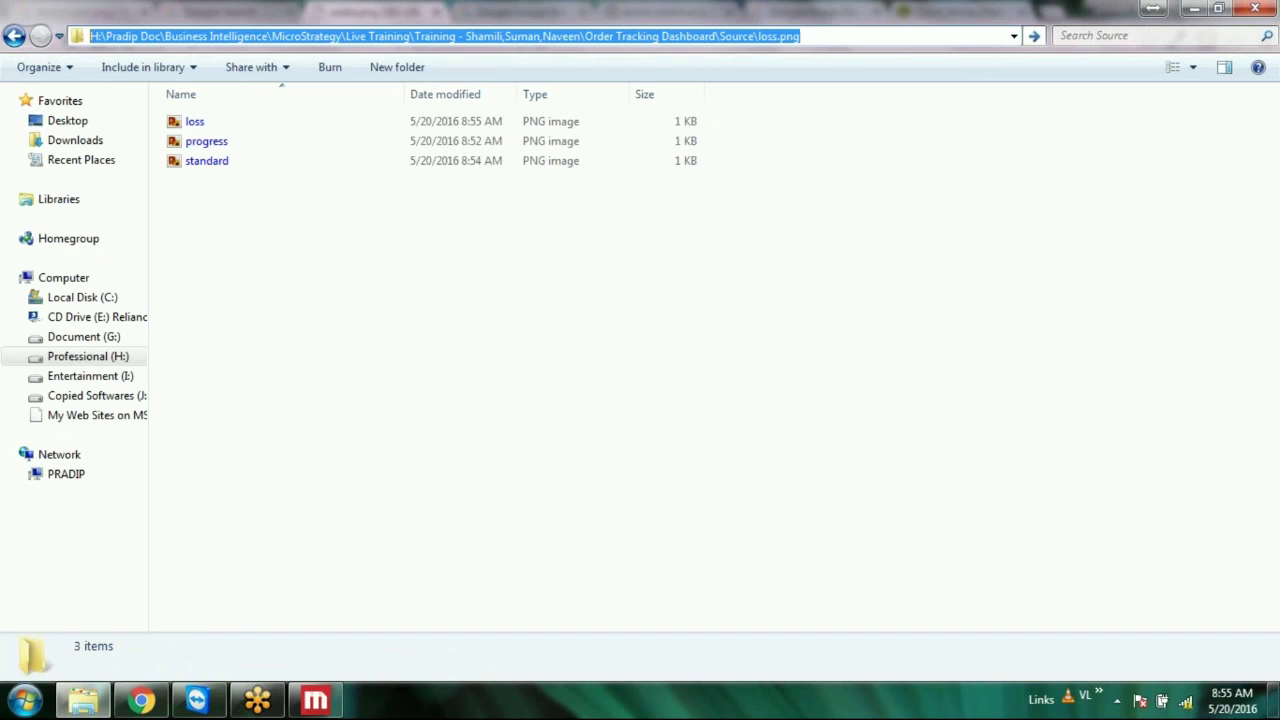
click(318, 699)
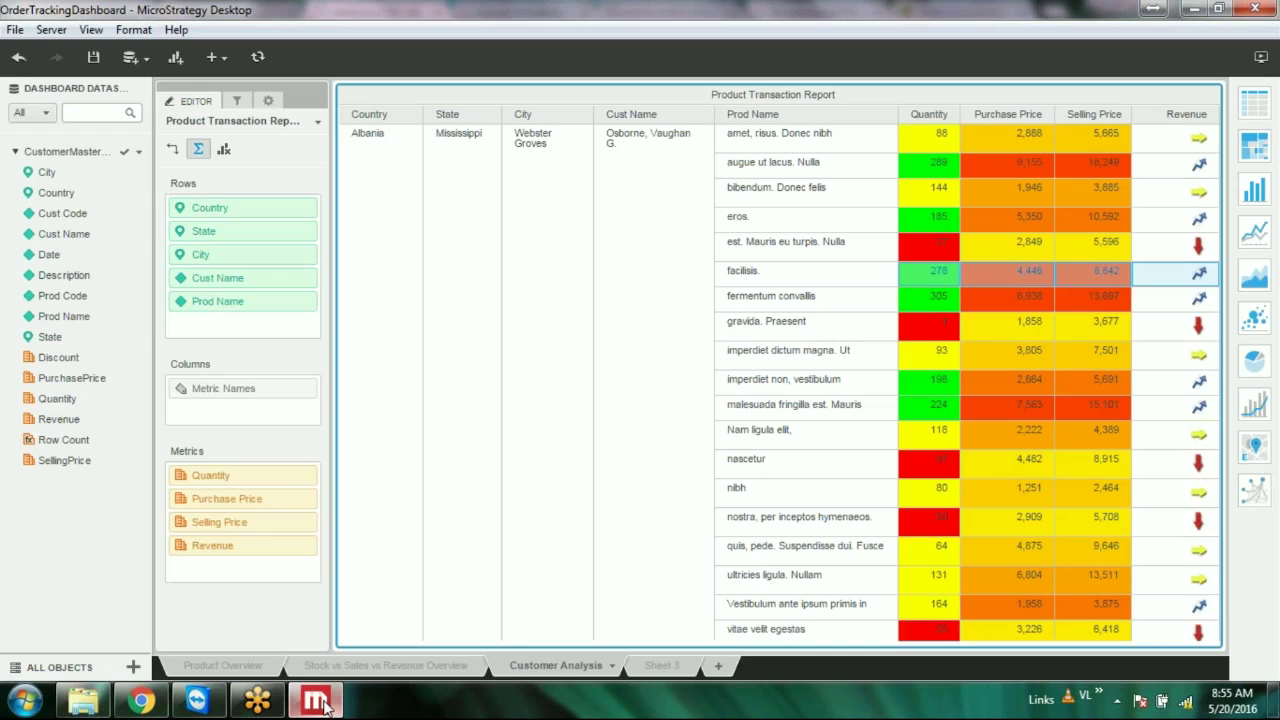